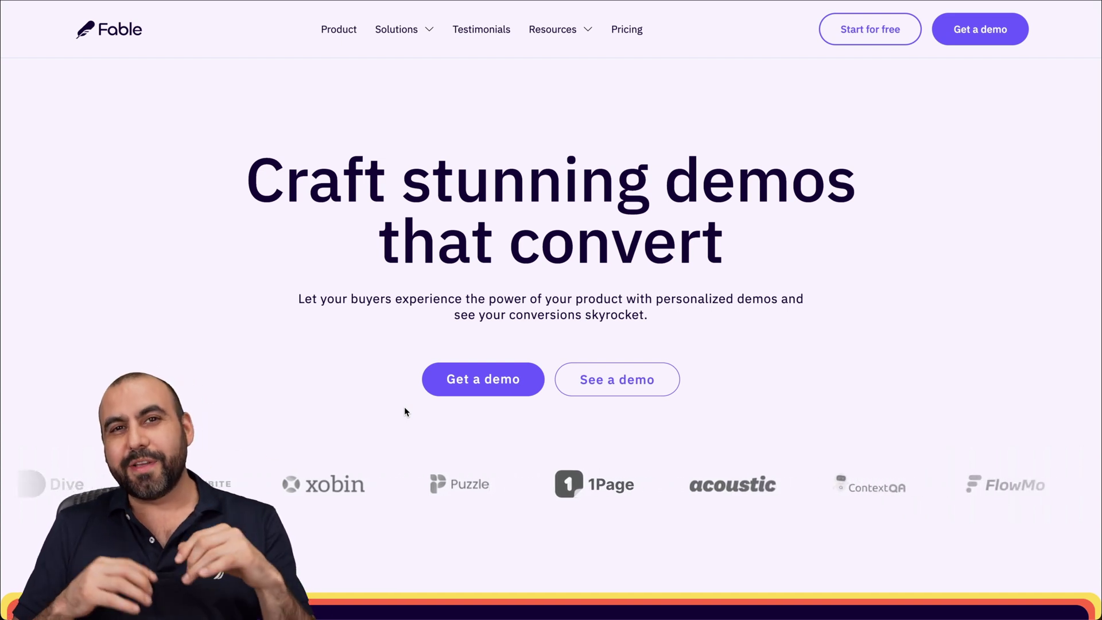
Try the sample Google Calendar interactive demo on the Fable homepage, following it to the Sports section of Browse calendars of interest.
{"action": "scroll", "coordinate": [404, 411], "scroll_direction": "down", "scroll_amount": 10}
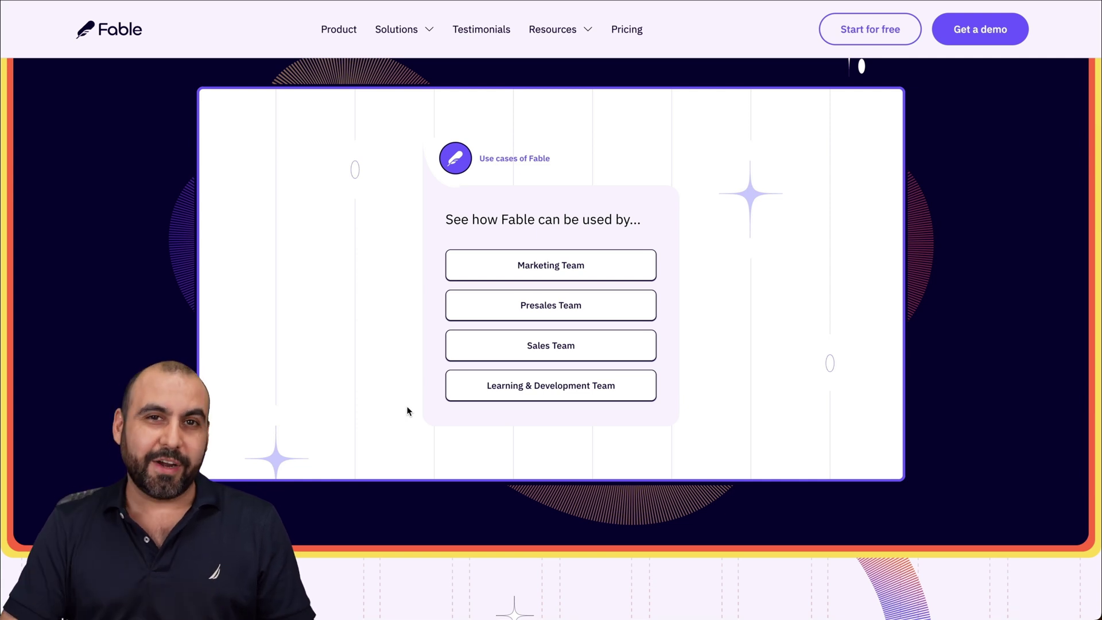
{"action": "left_click", "coordinate": [584, 276]}
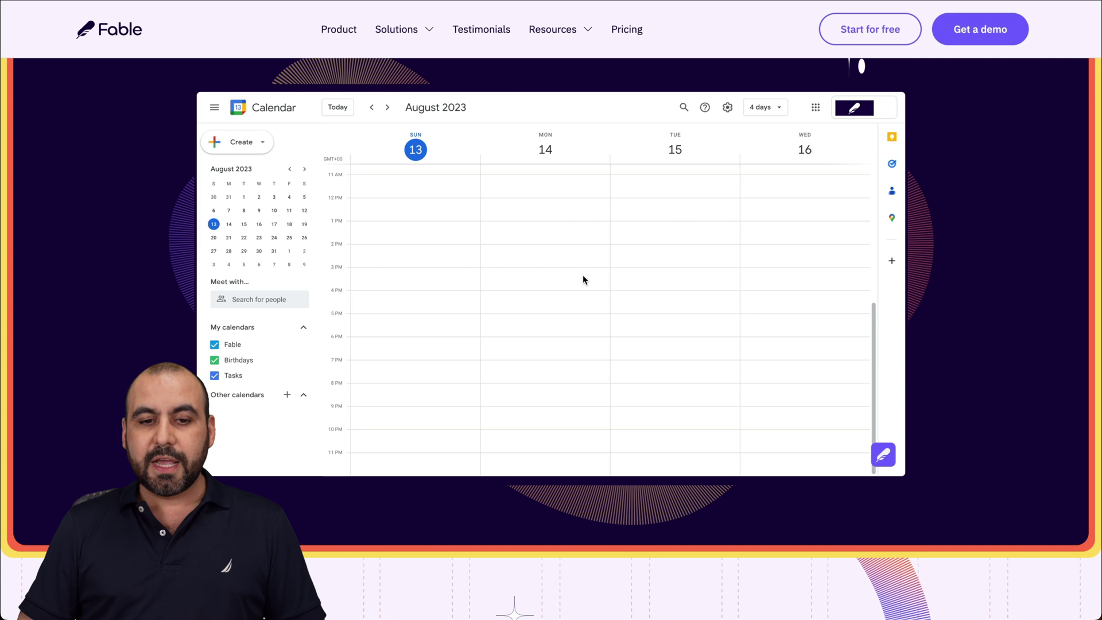
{"action": "left_click", "coordinate": [568, 322]}
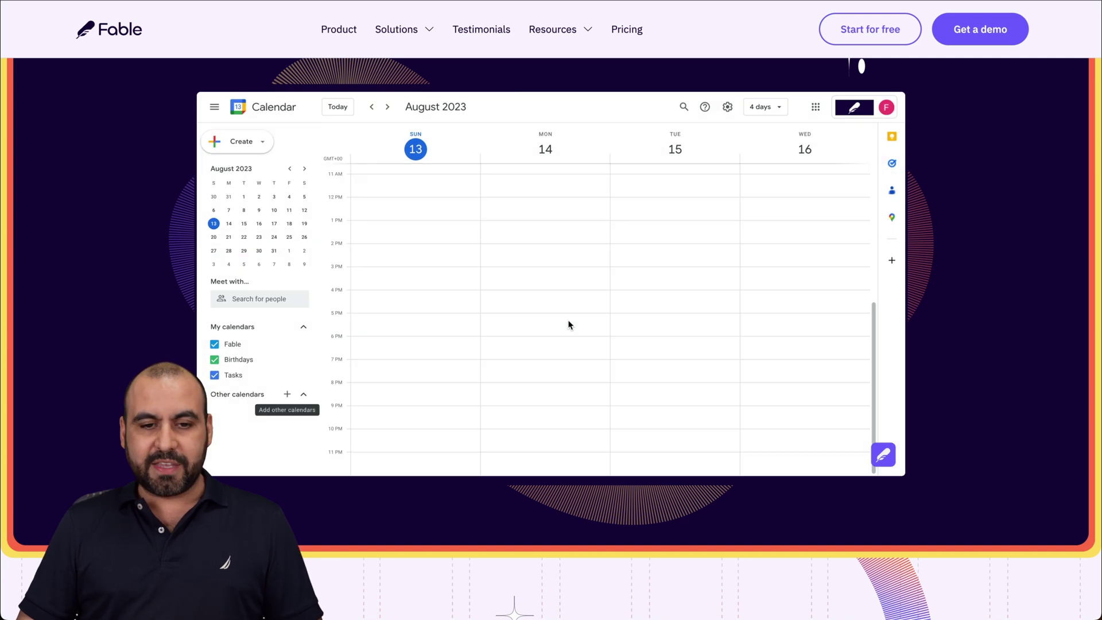
{"action": "left_click", "coordinate": [288, 395]}
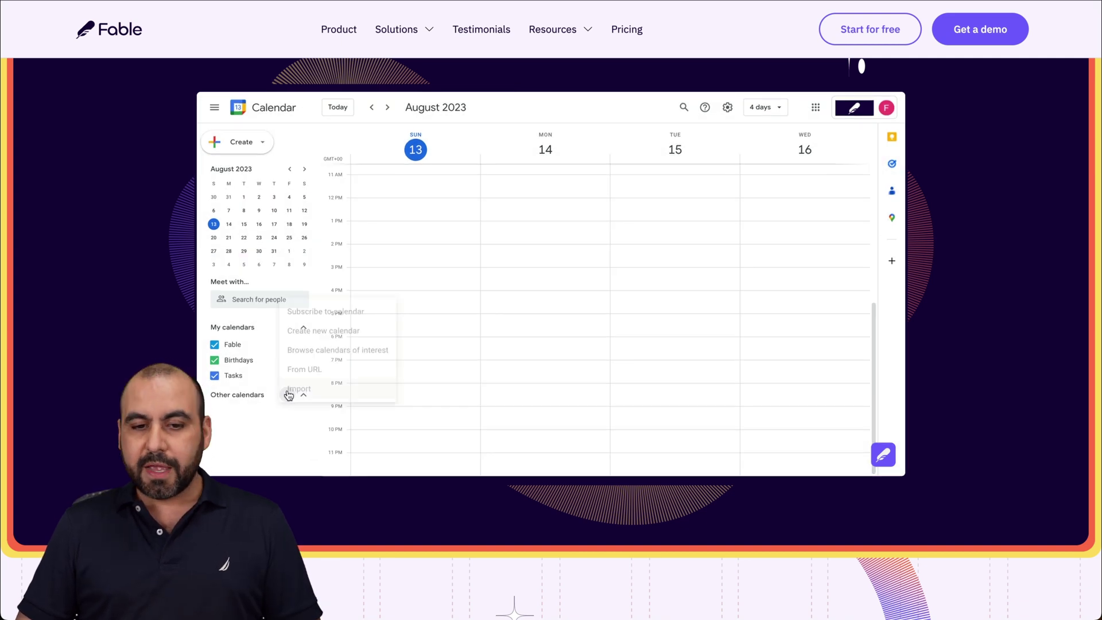
{"action": "left_click", "coordinate": [345, 357]}
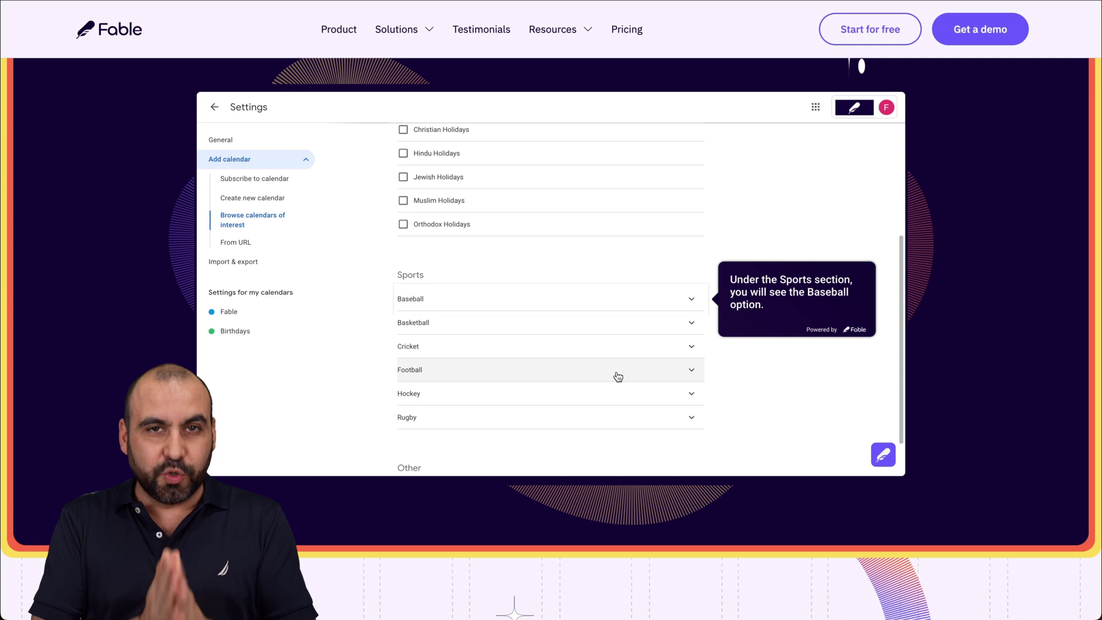
{"action": "scroll", "coordinate": [659, 181], "scroll_direction": "up", "scroll_amount": 3}
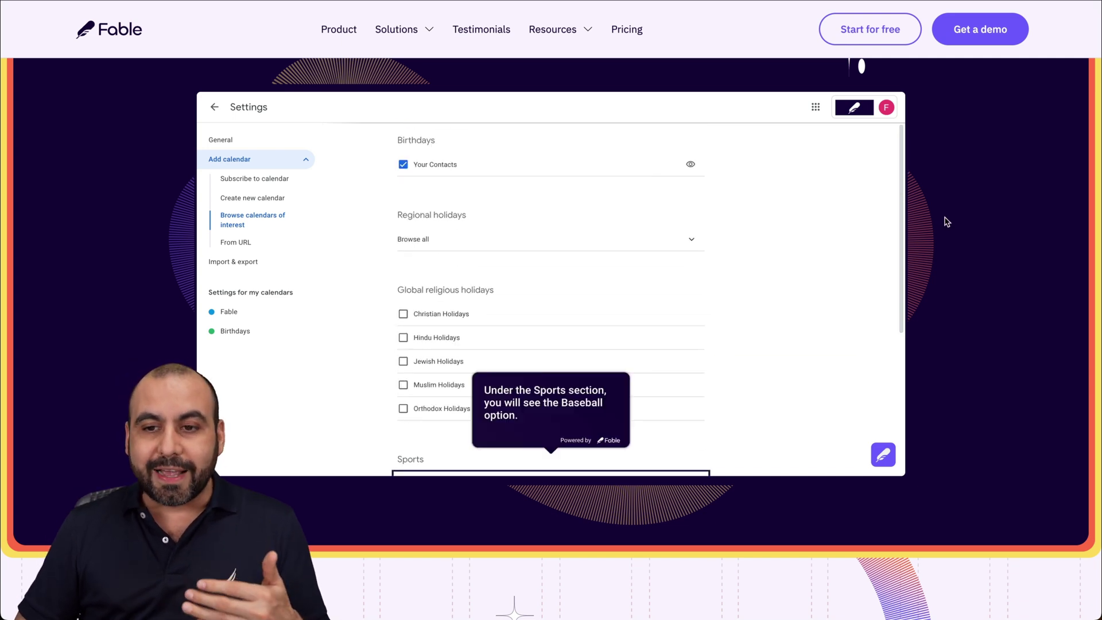
{"action": "scroll", "coordinate": [945, 218], "scroll_direction": "up", "scroll_amount": 4}
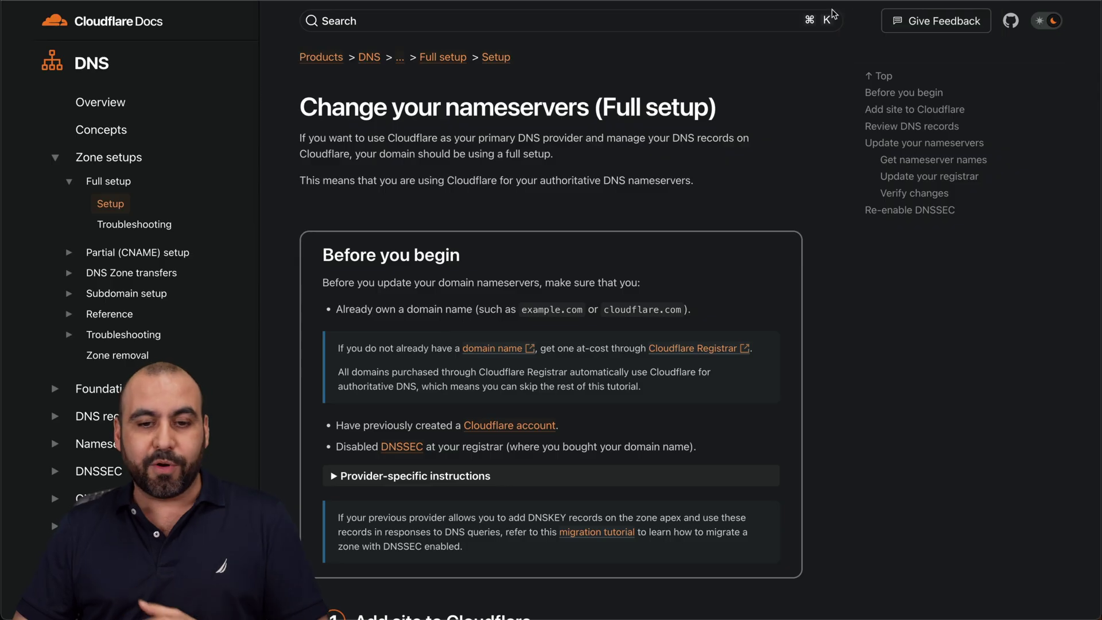
Read through the Cloudflare Docs guide on changing nameservers, including the Update your nameservers section and its screenshot.
{"action": "scroll", "coordinate": [653, 393], "scroll_direction": "down", "scroll_amount": 8}
{"action": "scroll", "coordinate": [650, 393], "scroll_direction": "down", "scroll_amount": 13}
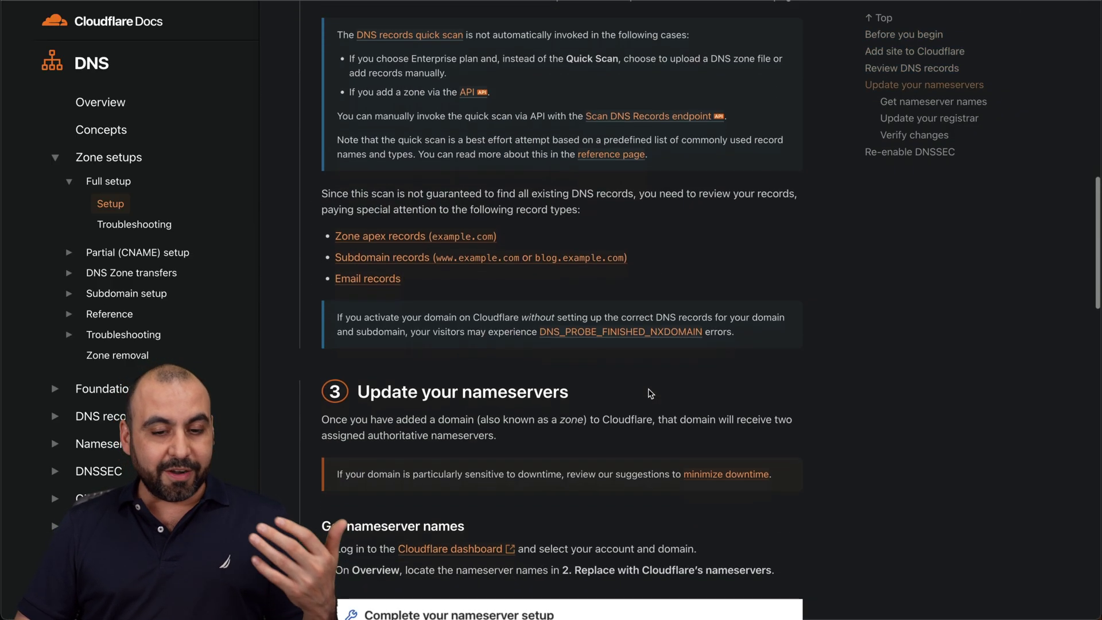
{"action": "scroll", "coordinate": [650, 393], "scroll_direction": "down", "scroll_amount": 7}
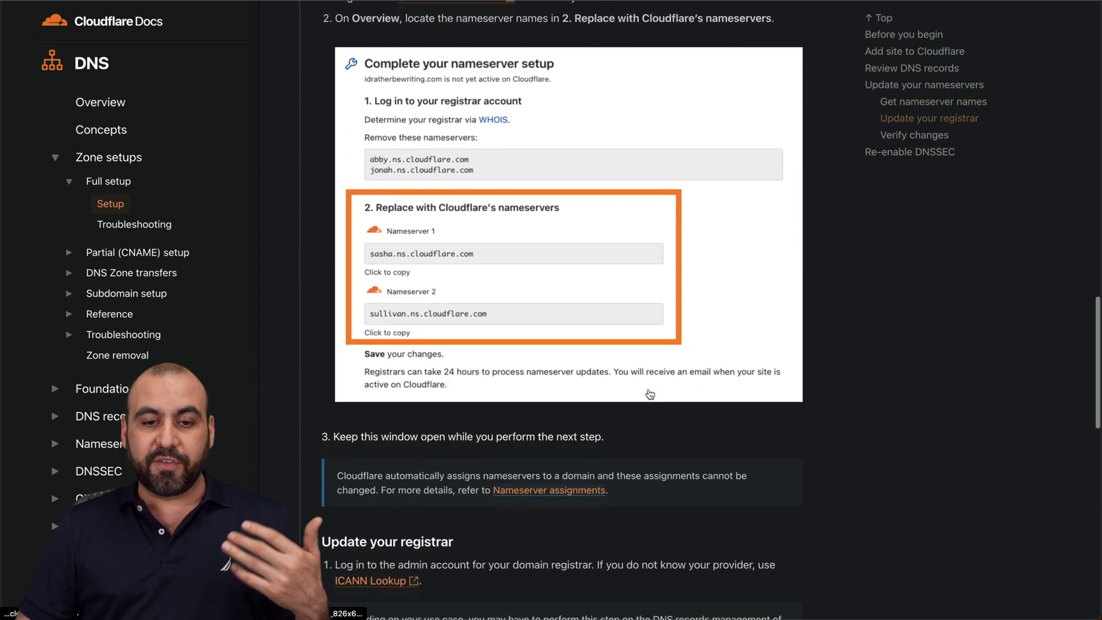
{"action": "scroll", "coordinate": [650, 393], "scroll_direction": "up", "scroll_amount": 20}
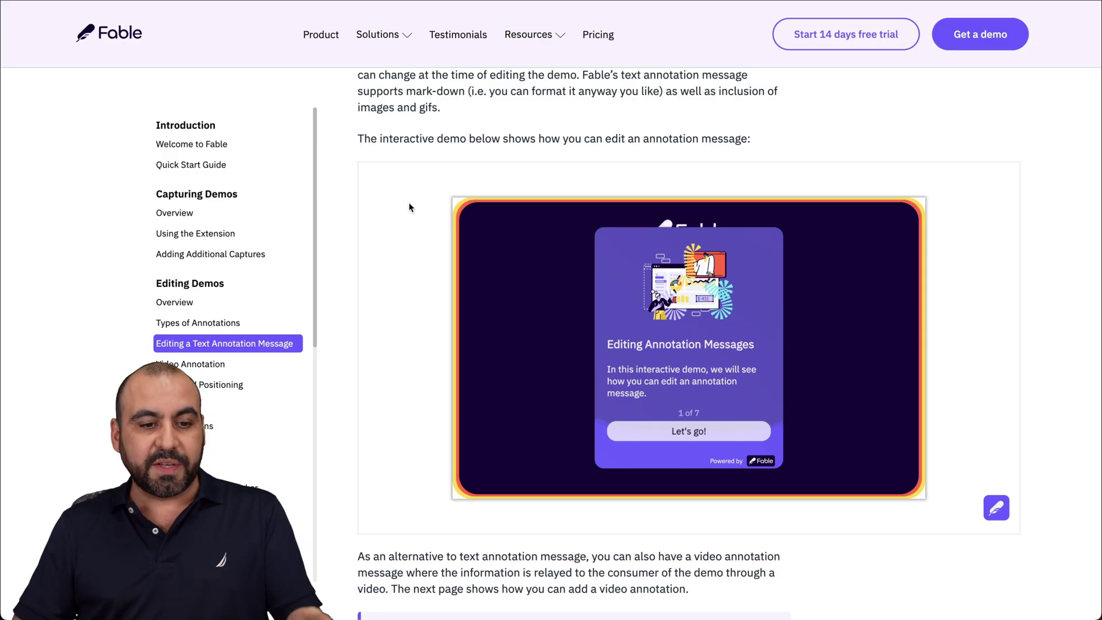
Walk through the embedded interactive demo on editing annotation messages in the Fable documentation.
{"action": "left_click", "coordinate": [658, 430]}
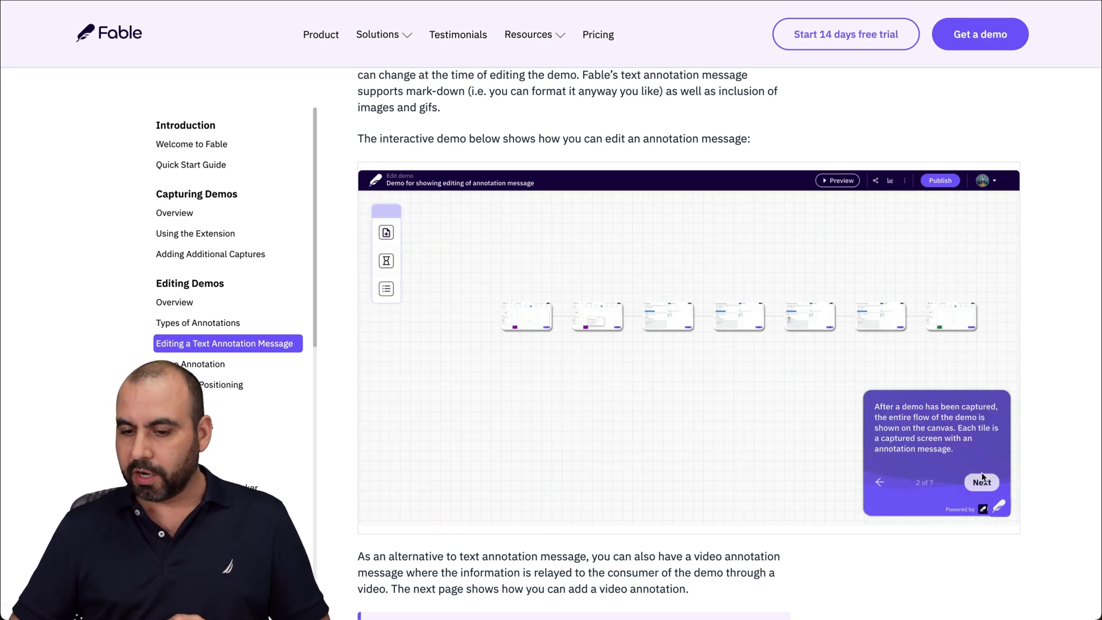
{"action": "left_click", "coordinate": [989, 482]}
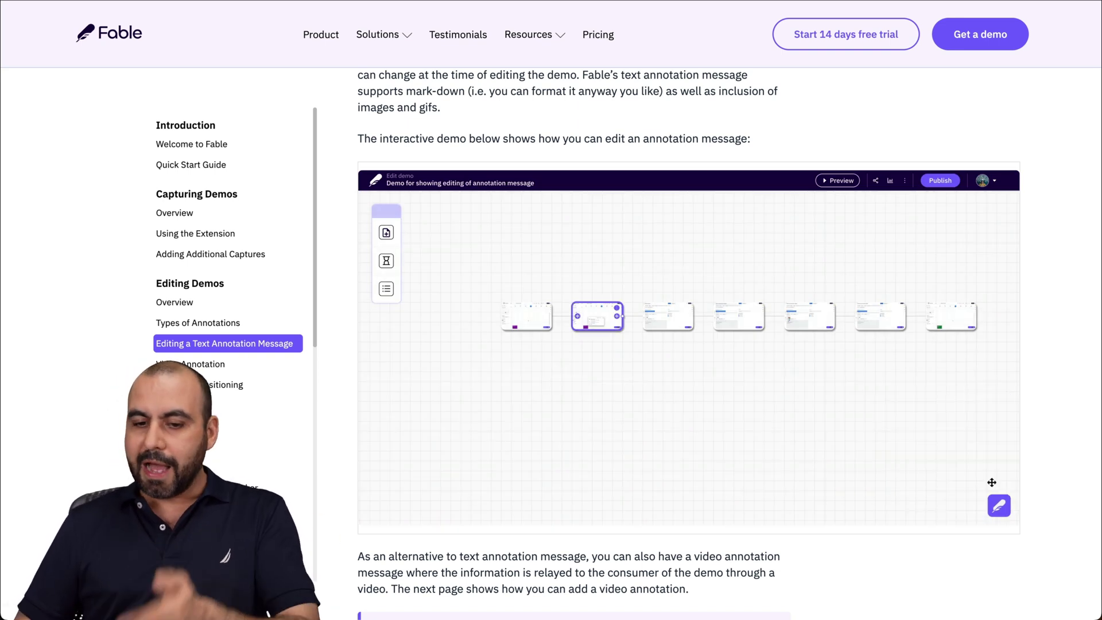
{"action": "left_click", "coordinate": [652, 413]}
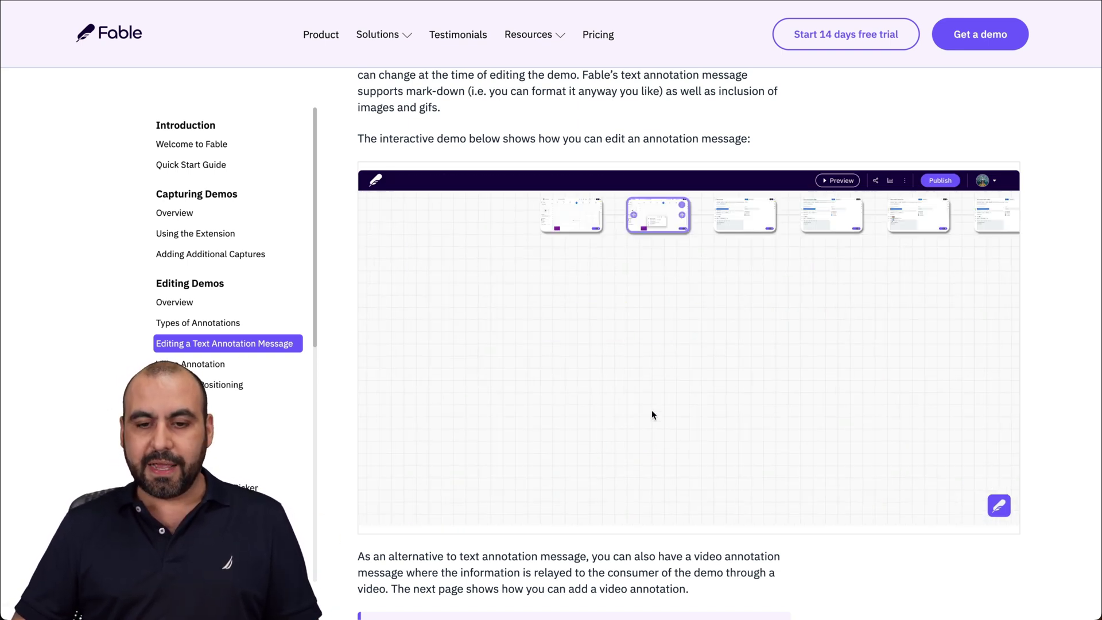
{"action": "left_click", "coordinate": [975, 387]}
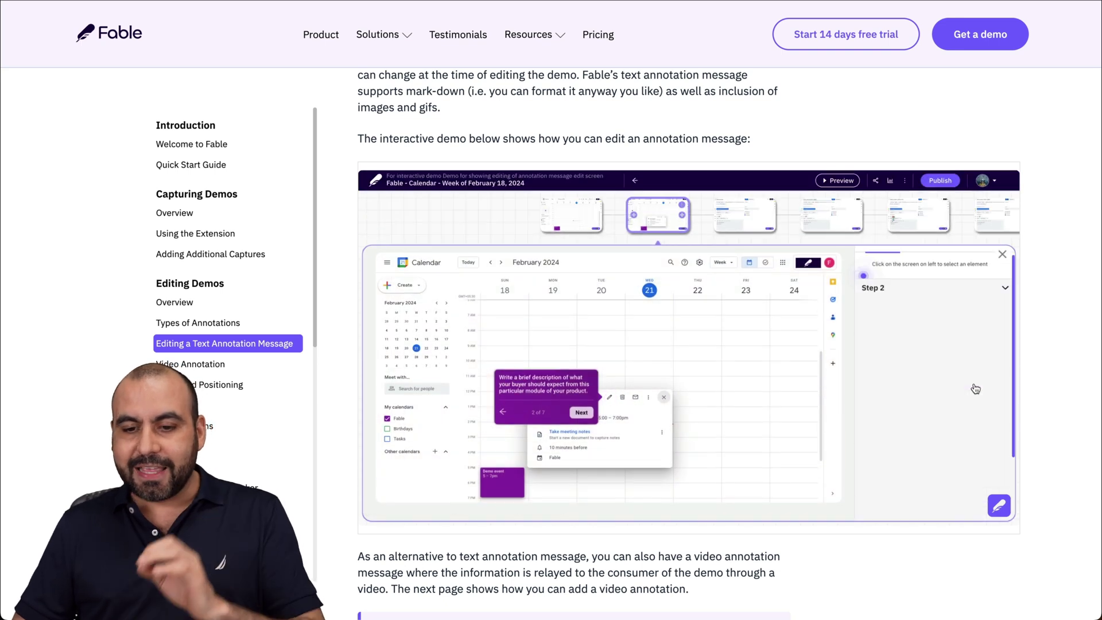
{"action": "left_click", "coordinate": [835, 382]}
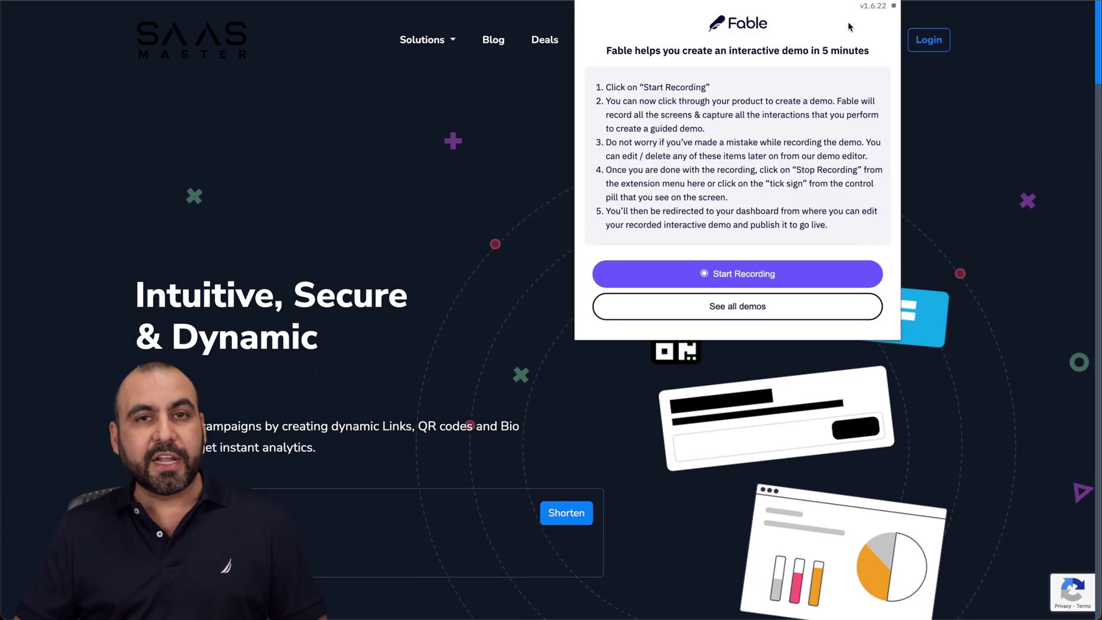
Start a Fable recording on the SaaS Master site and log in with the prefilled credentials and Remember me enabled.
{"action": "left_click", "coordinate": [722, 270]}
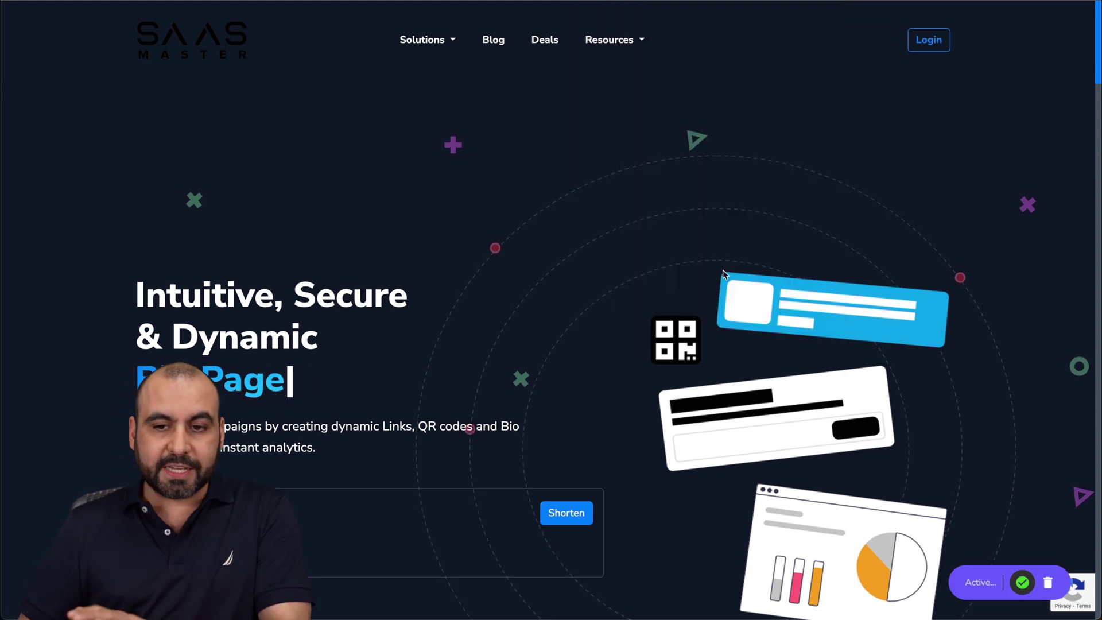
{"action": "left_click", "coordinate": [925, 41]}
{"action": "left_click", "coordinate": [229, 231]}
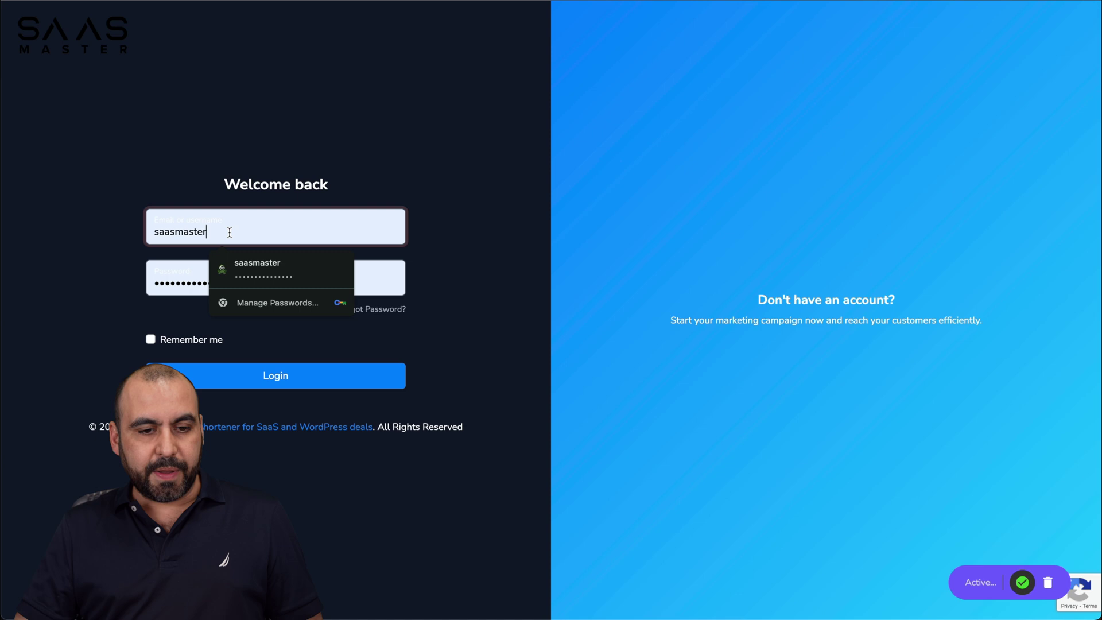
{"action": "left_click", "coordinate": [157, 277]}
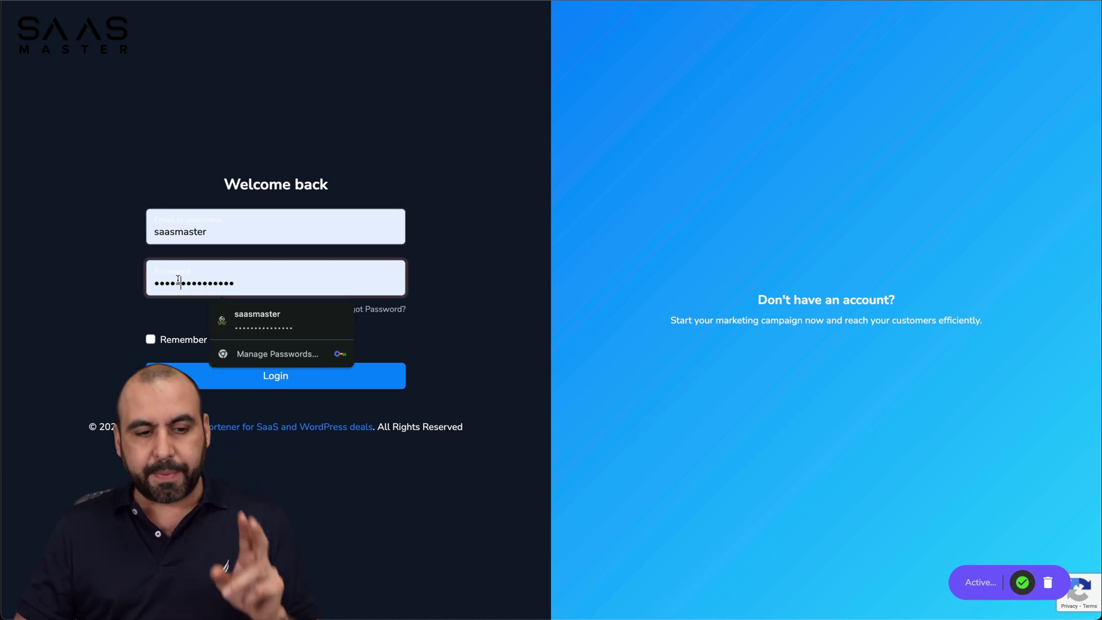
{"action": "left_click", "coordinate": [155, 339]}
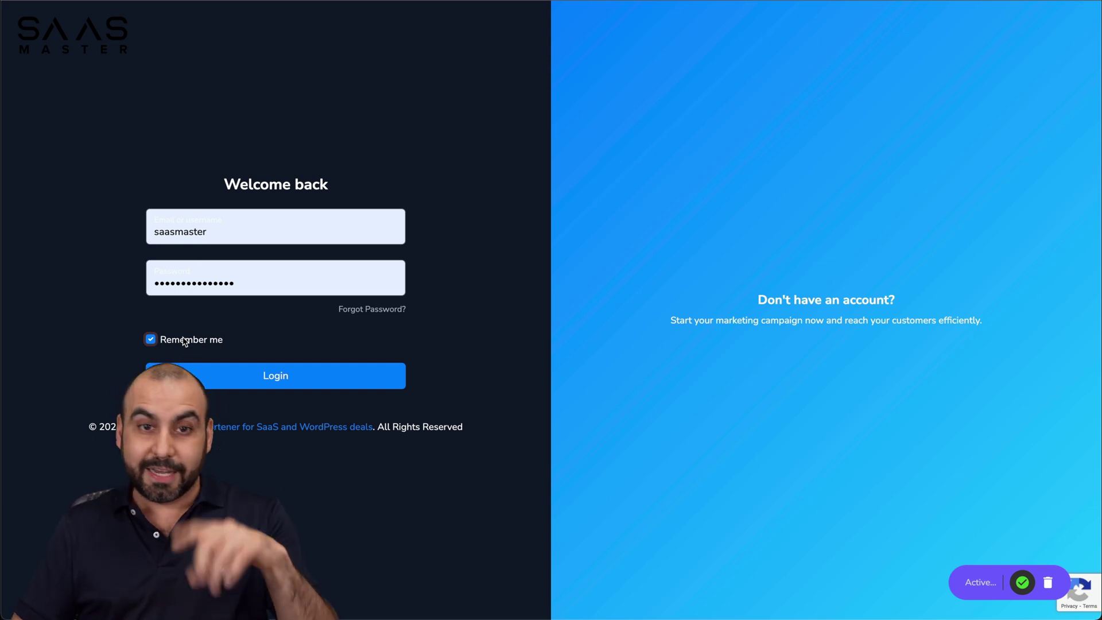
{"action": "left_click", "coordinate": [264, 385]}
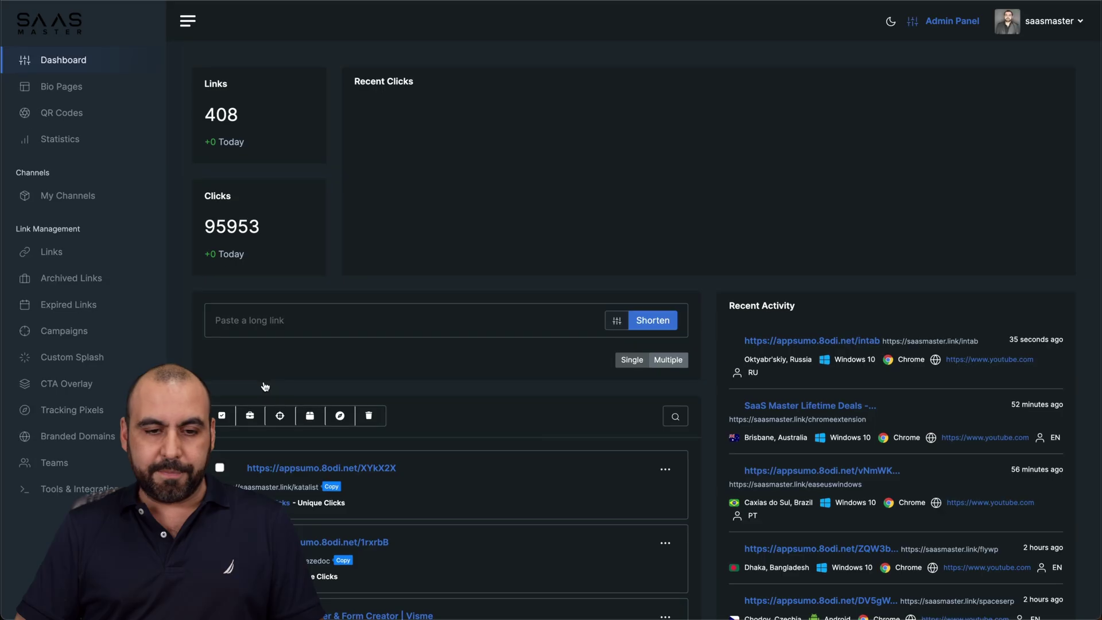
{"action": "left_click", "coordinate": [279, 320]}
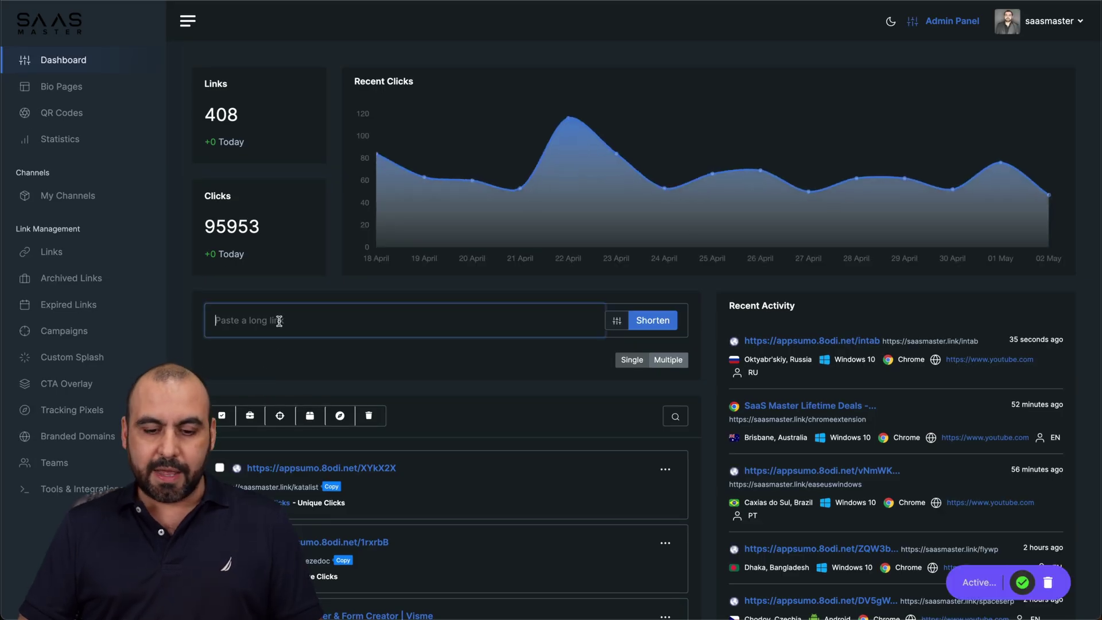
{"action": "type", "text": "https://"}
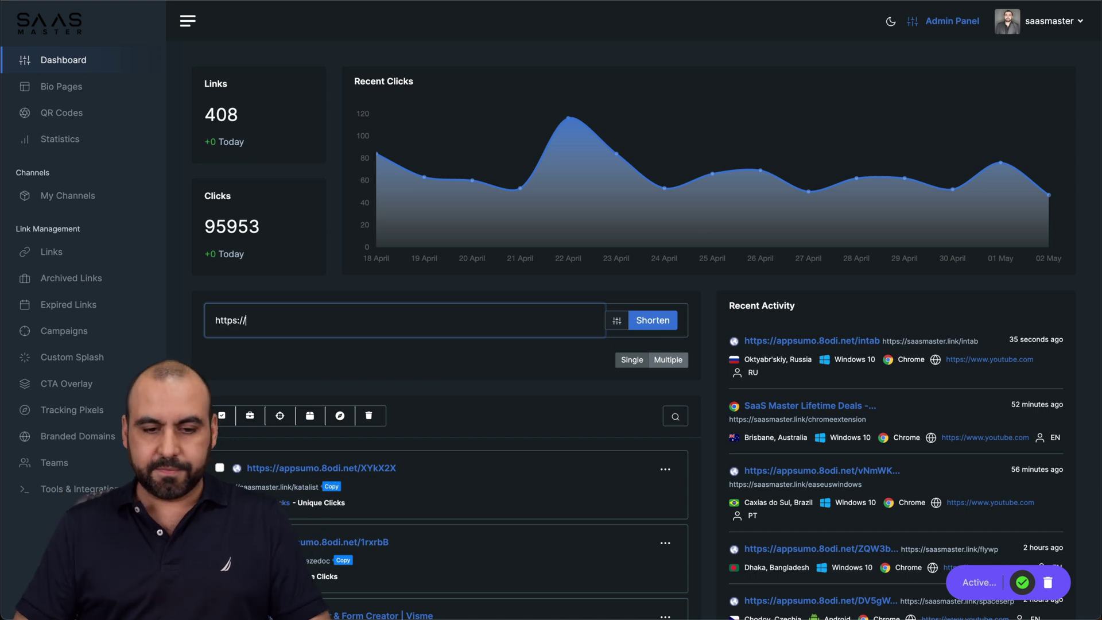
{"action": "left_click", "coordinate": [616, 321]}
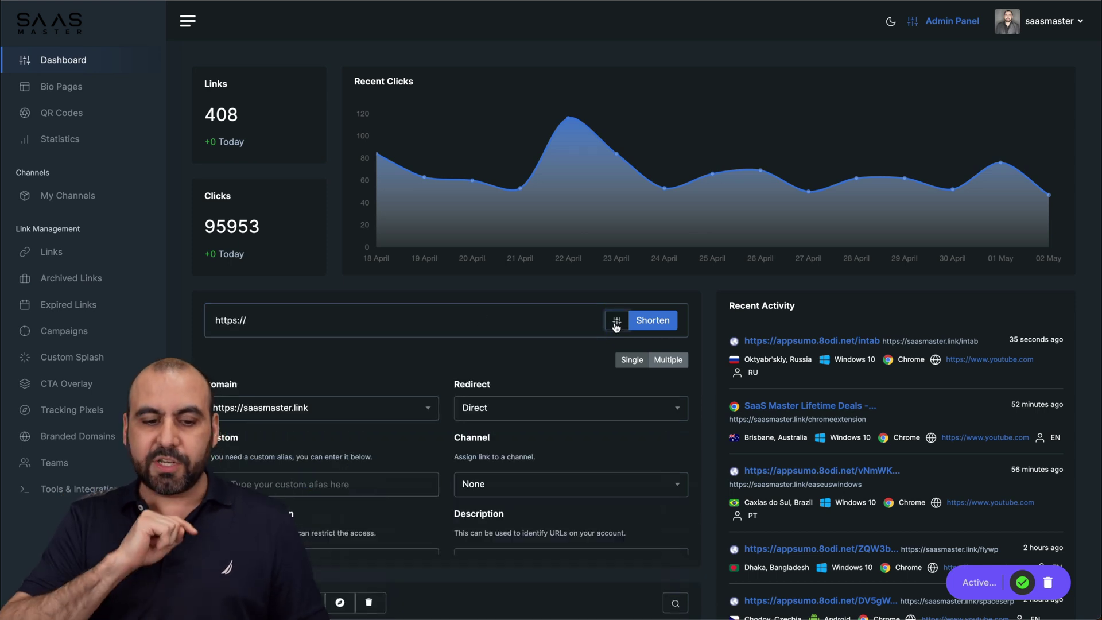
{"action": "left_click", "coordinate": [288, 484]}
{"action": "type", "text": "custom"}
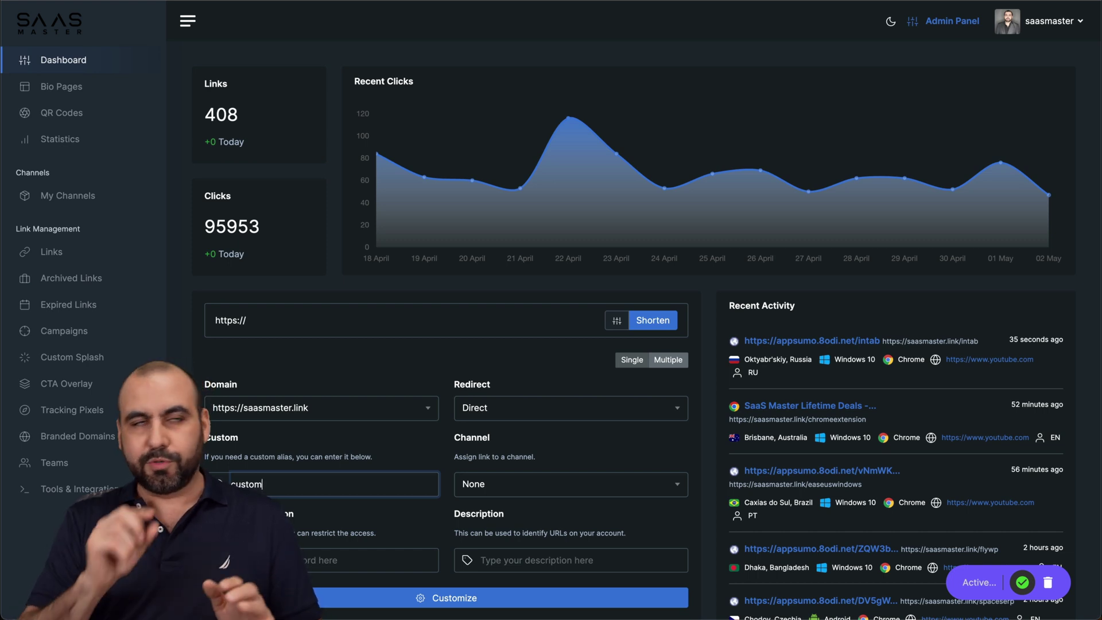
{"action": "left_click", "coordinate": [670, 329]}
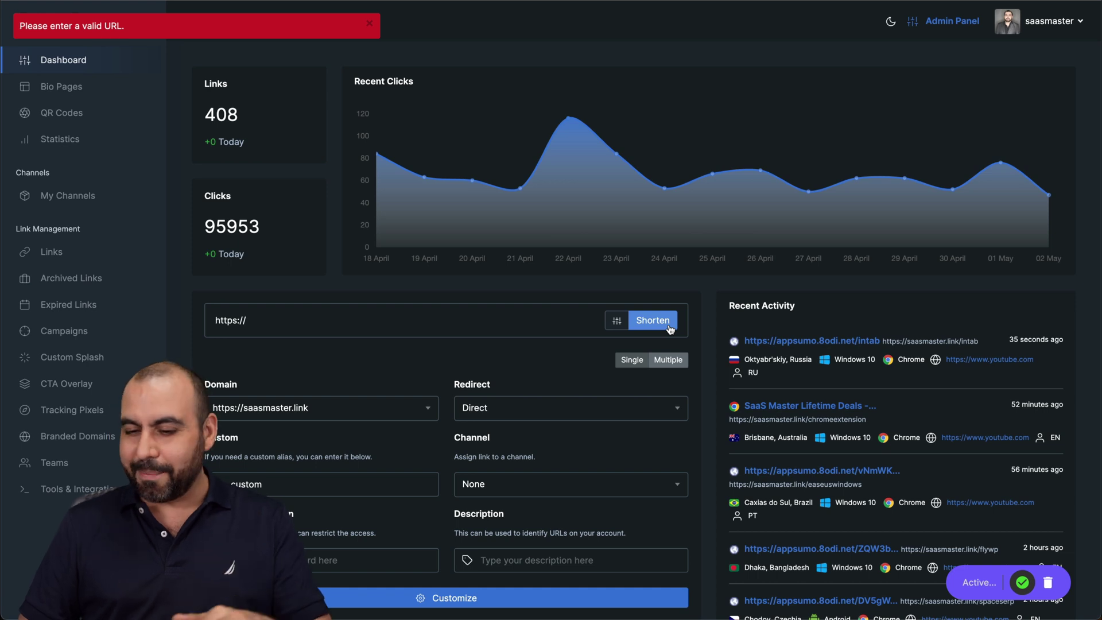
Finish the recording and create a new interactive demo named "DEMO FOR VIDEO" with white annotation boxes in the rounded shape.
{"action": "left_click", "coordinate": [1021, 583]}
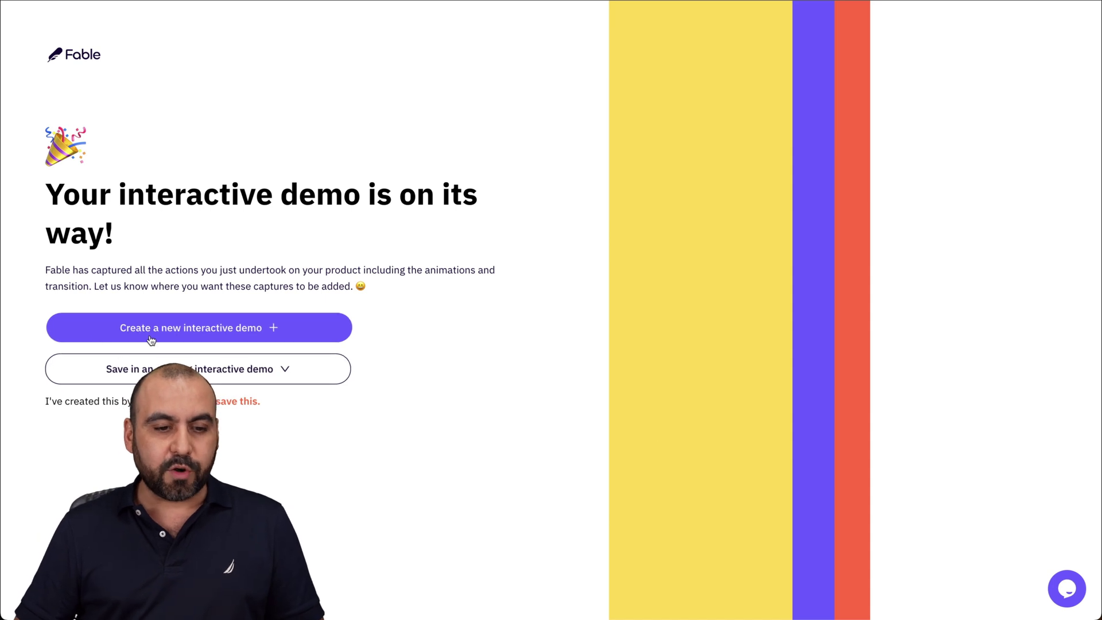
{"action": "left_click", "coordinate": [233, 330]}
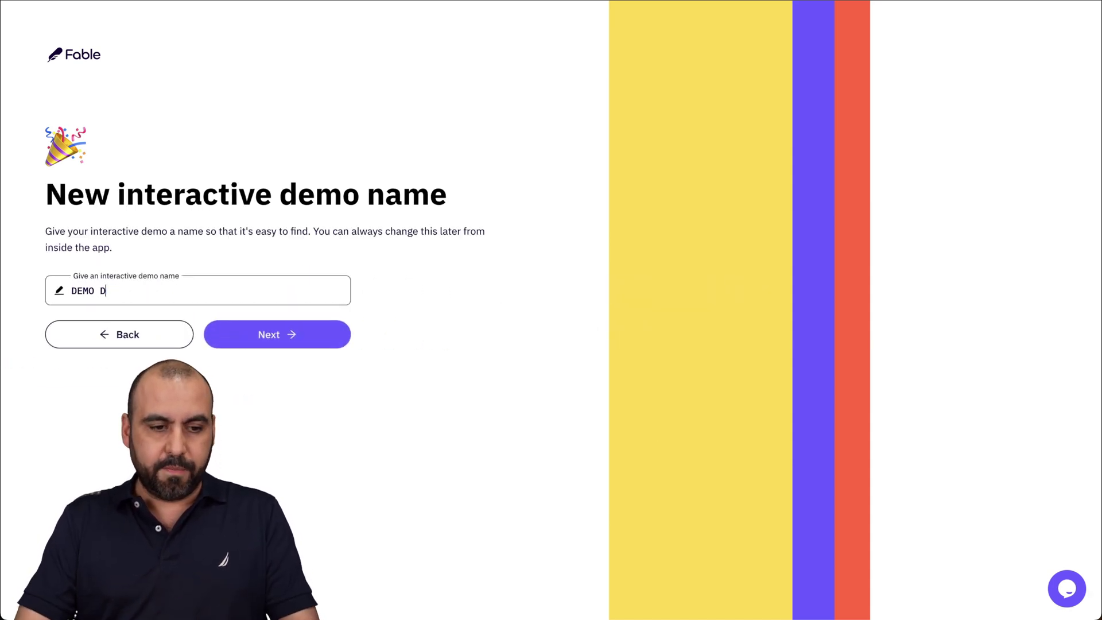
{"action": "left_click", "coordinate": [283, 341]}
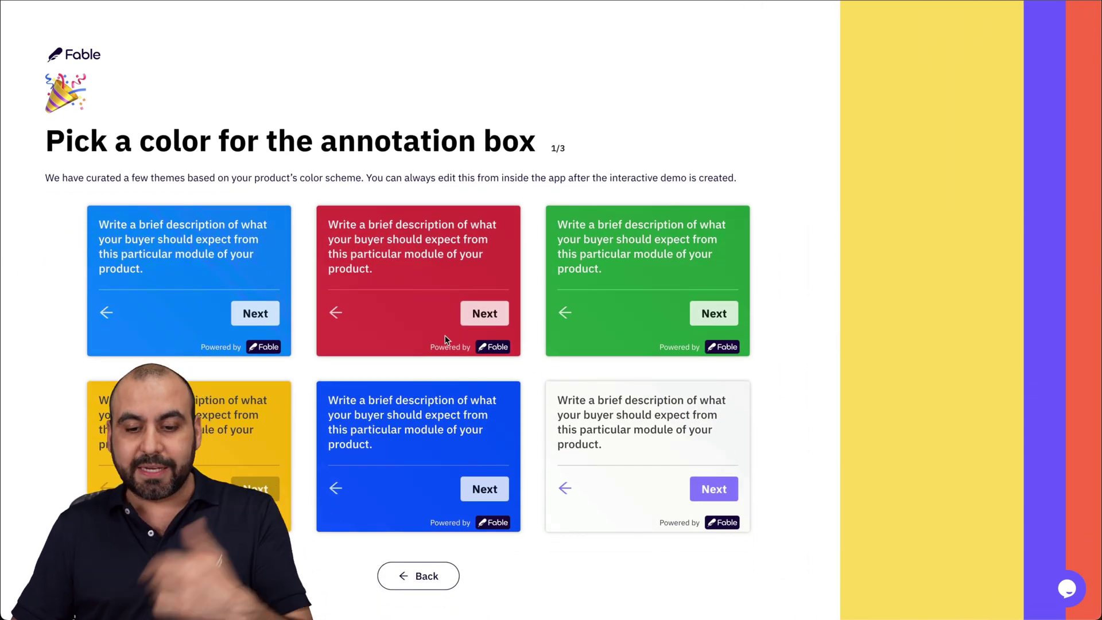
{"action": "left_click", "coordinate": [715, 489]}
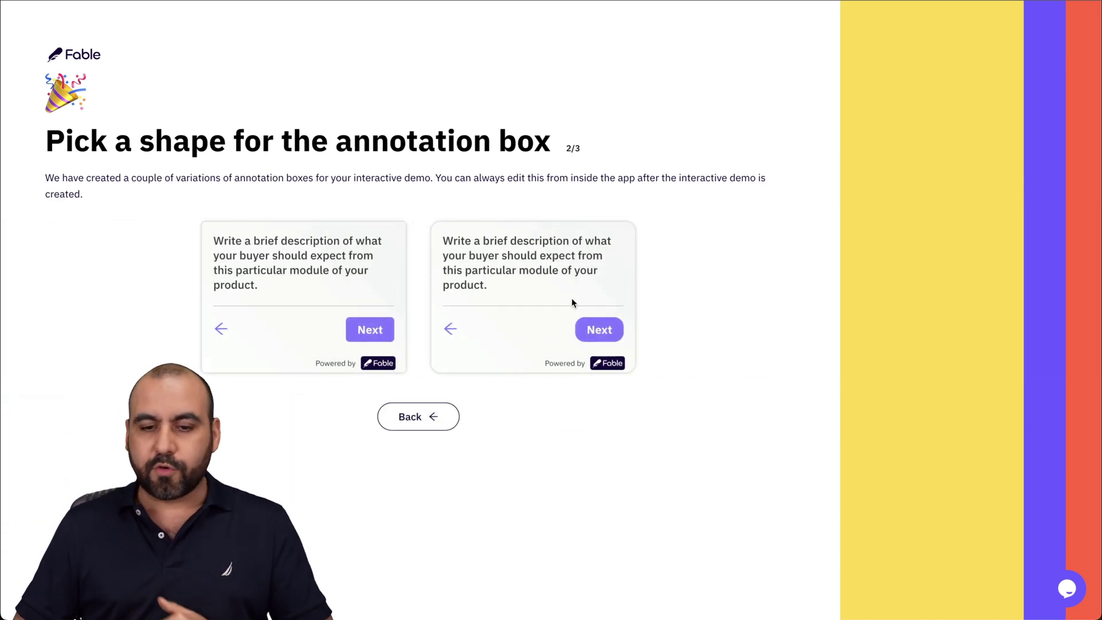
{"action": "left_click", "coordinate": [600, 325]}
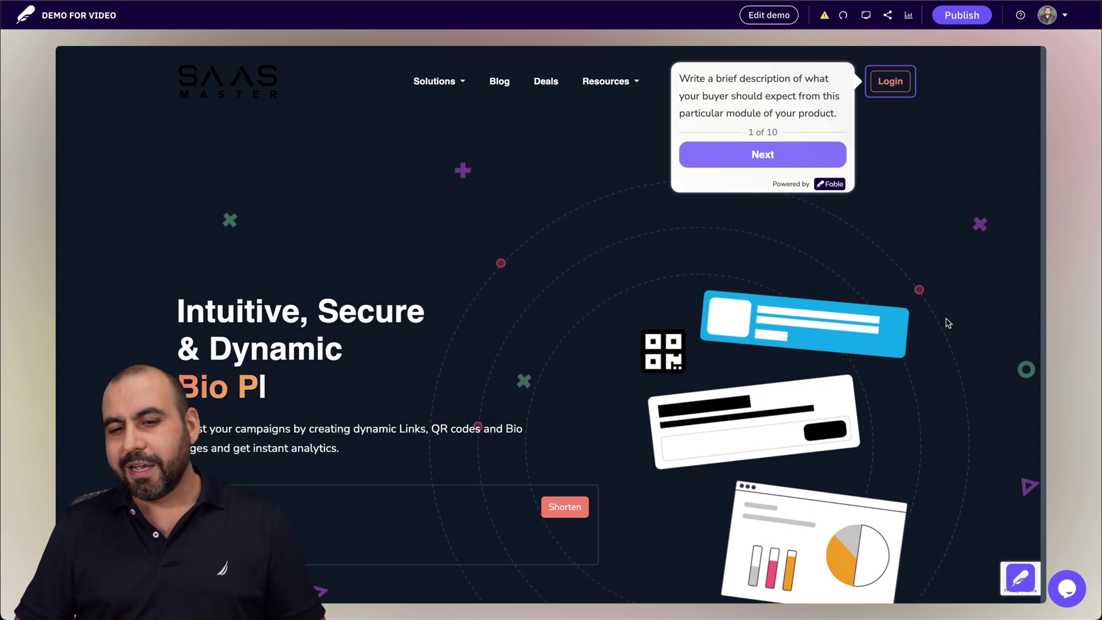
Walk through all ten annotated steps of the DEMO FOR VIDEO preview, up to the Book a demo annotation.
{"action": "left_click", "coordinate": [782, 159]}
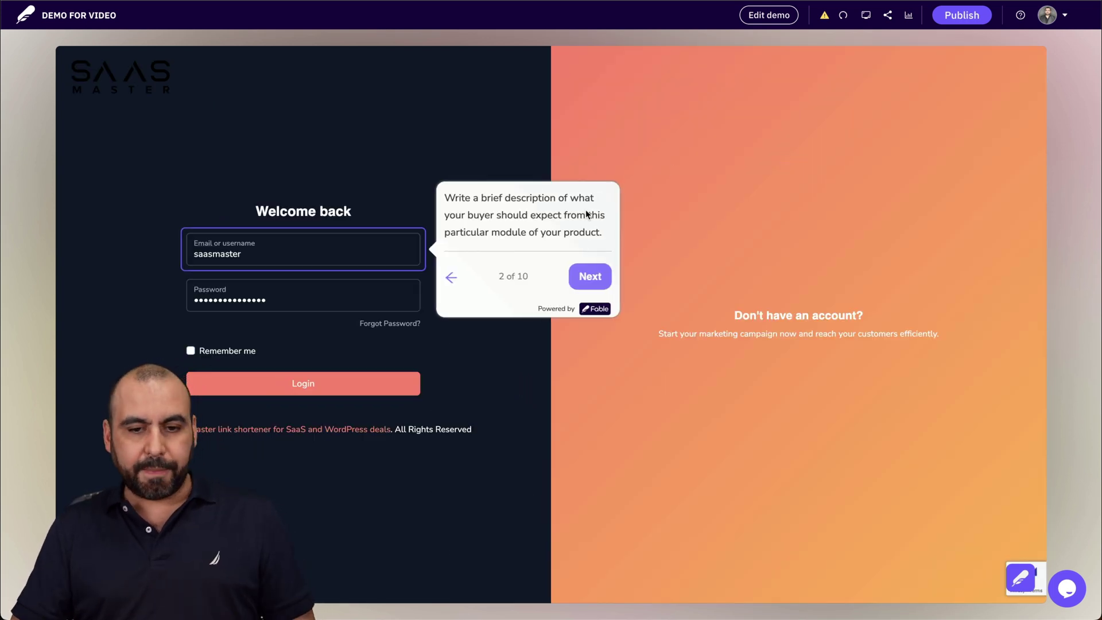
{"action": "left_click", "coordinate": [582, 277]}
{"action": "left_click", "coordinate": [577, 323]}
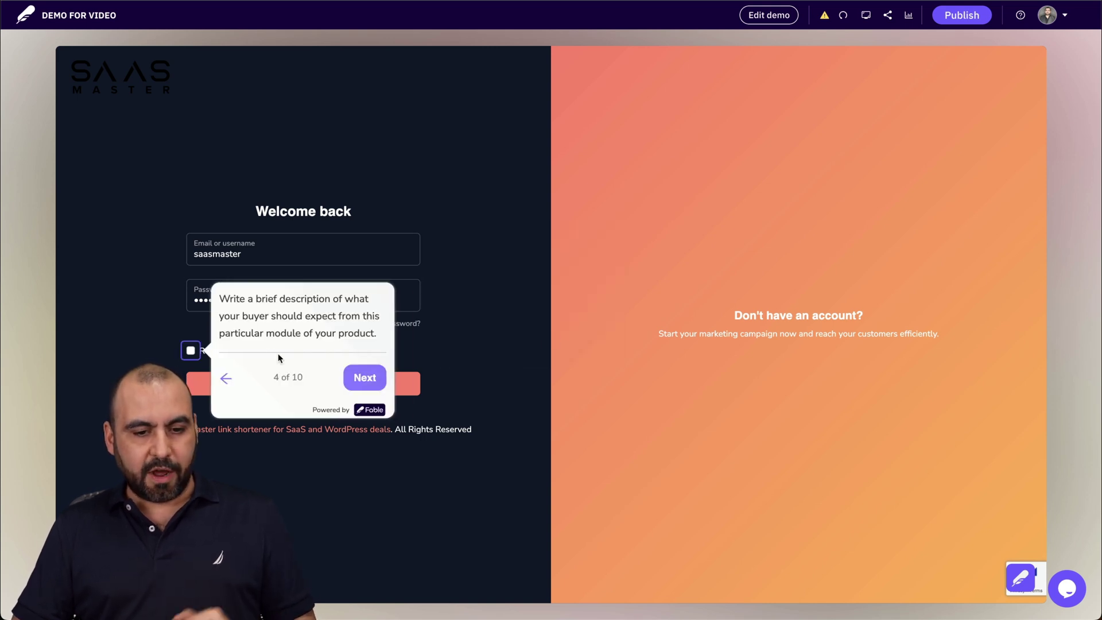
{"action": "left_click", "coordinate": [349, 377]}
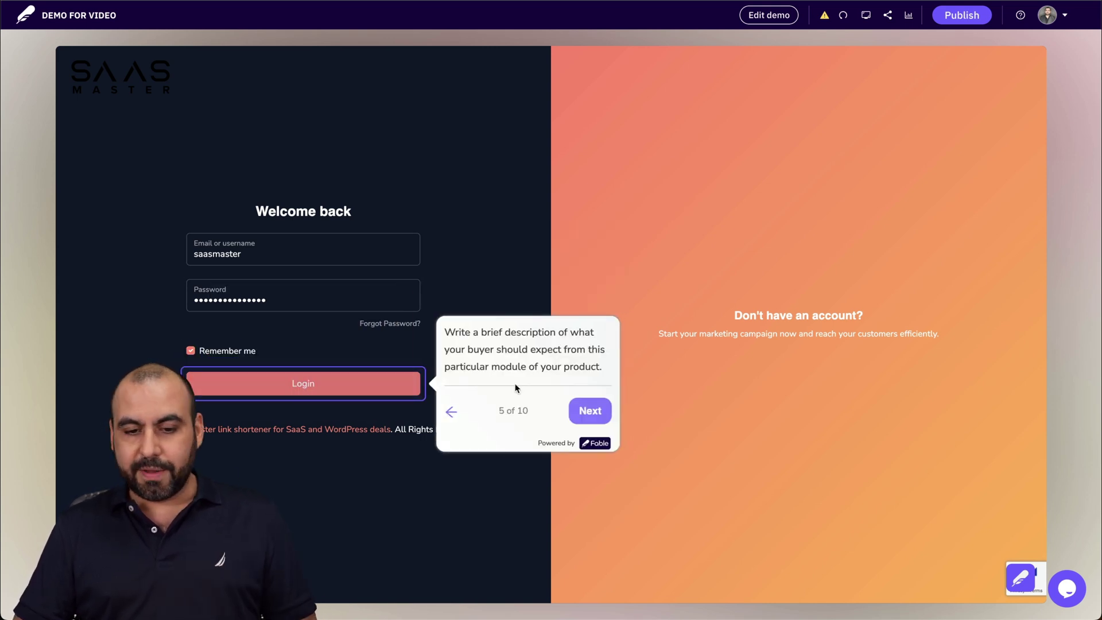
{"action": "left_click", "coordinate": [599, 411]}
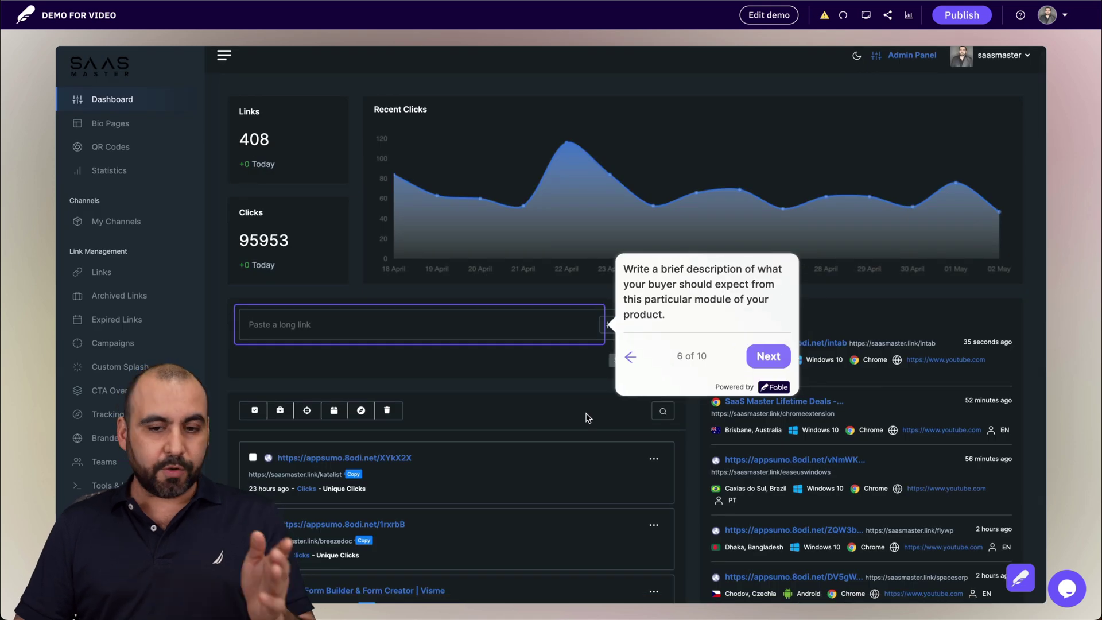
{"action": "left_click", "coordinate": [767, 356]}
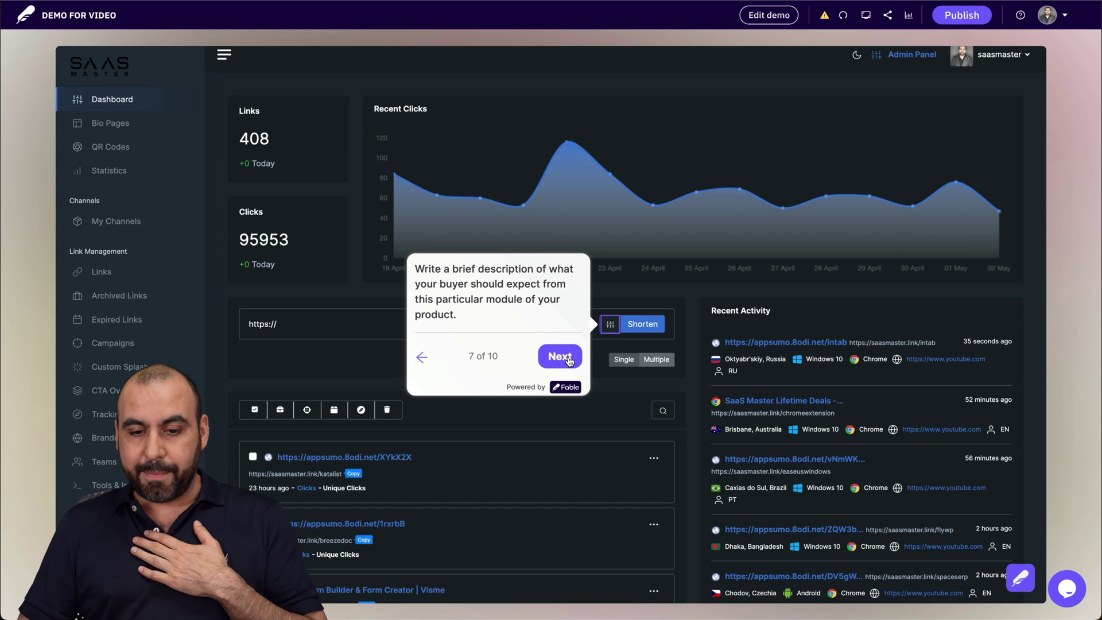
{"action": "left_click", "coordinate": [560, 356]}
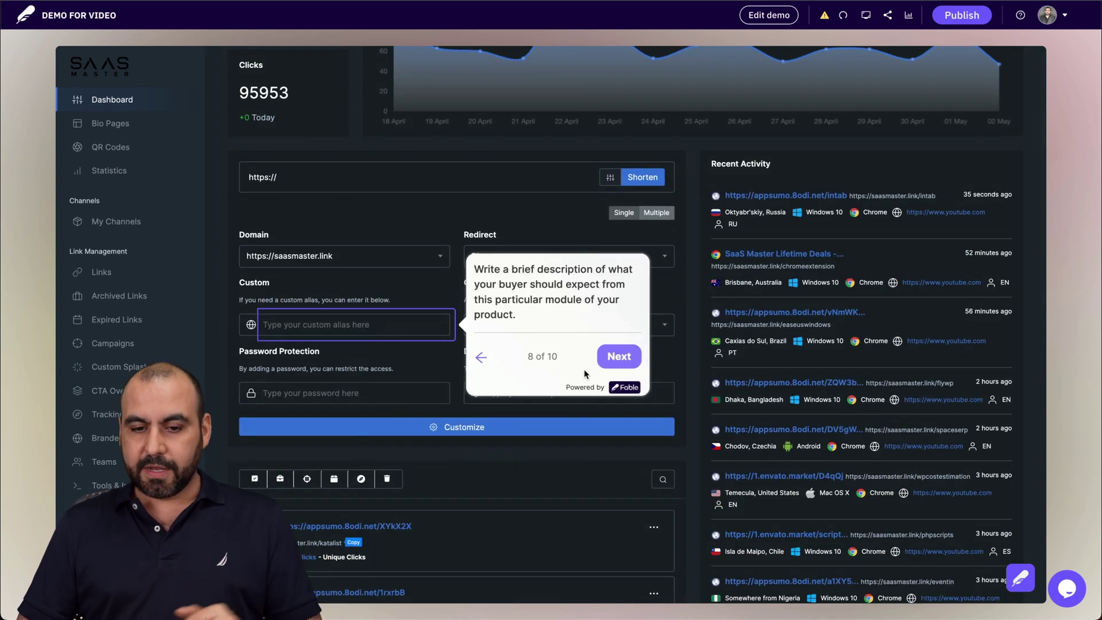
{"action": "left_click", "coordinate": [619, 355]}
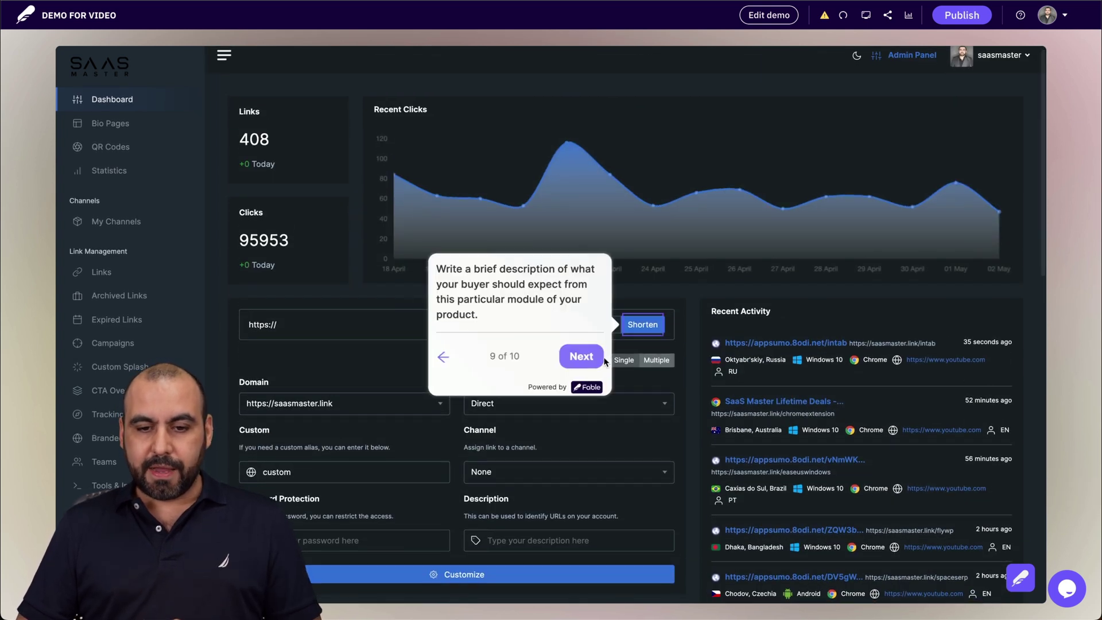
{"action": "left_click", "coordinate": [603, 358]}
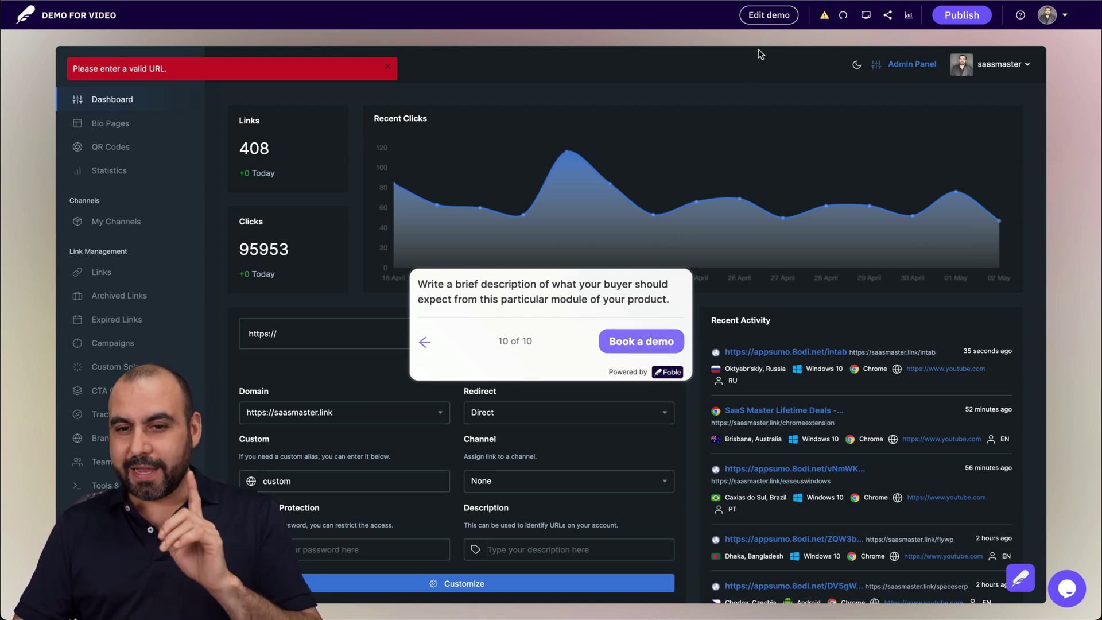
Open the demo for editing and replace the first screen's annotation text with "Go to login".
{"action": "left_click", "coordinate": [769, 15]}
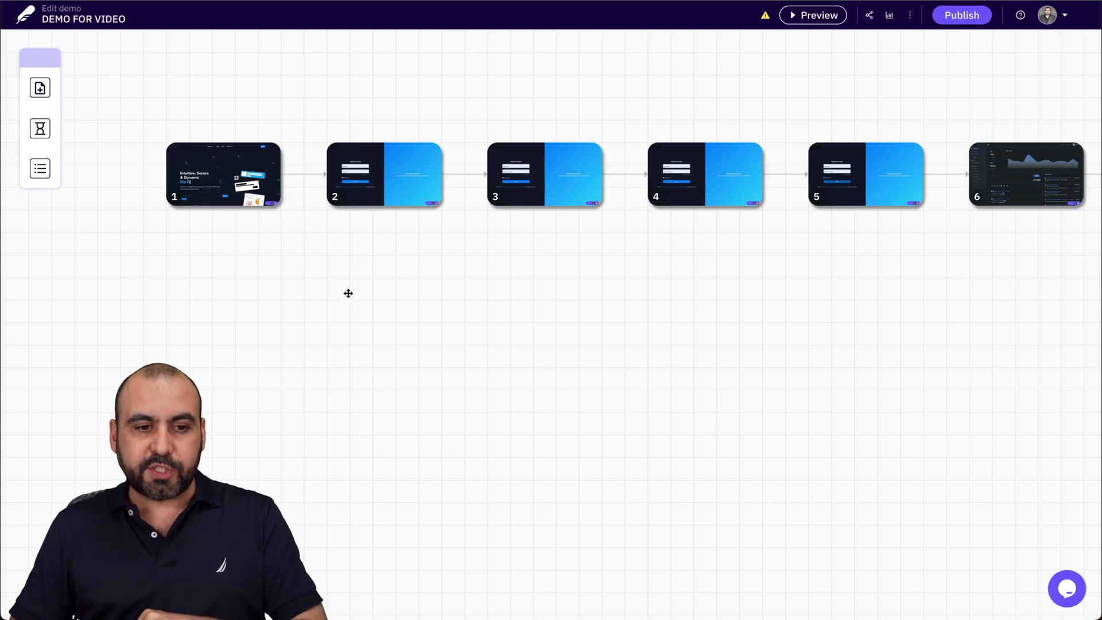
{"action": "left_click", "coordinate": [224, 187]}
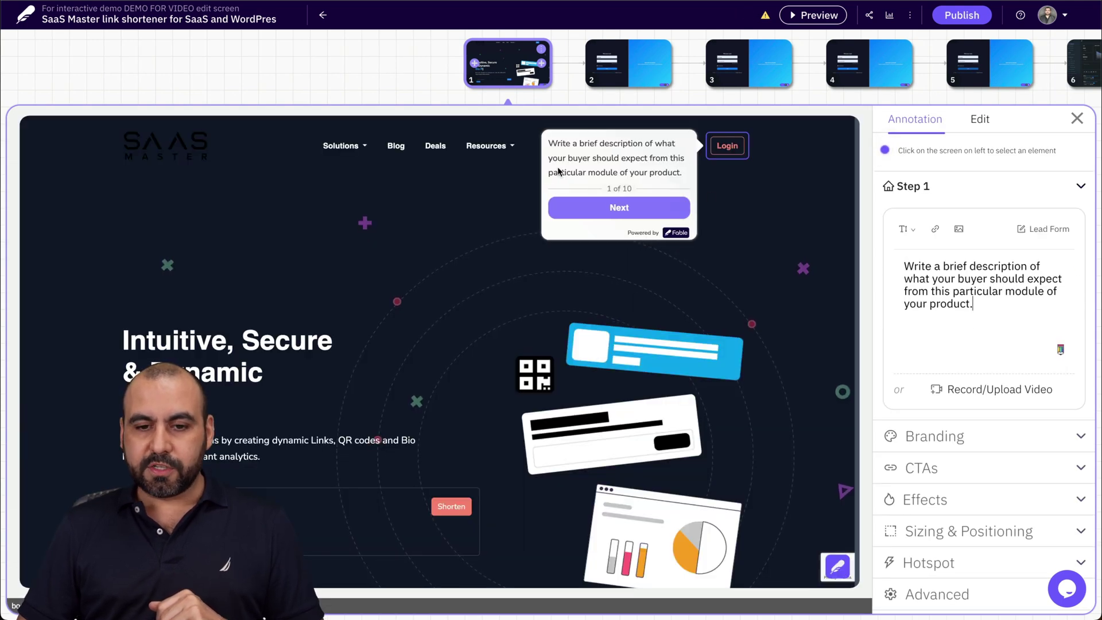
{"action": "triple_click", "coordinate": [958, 291]}
{"action": "type", "text": "Go to logon"}
{"action": "key", "text": "BackSpace"}
{"action": "key", "text": "BackSpace"}
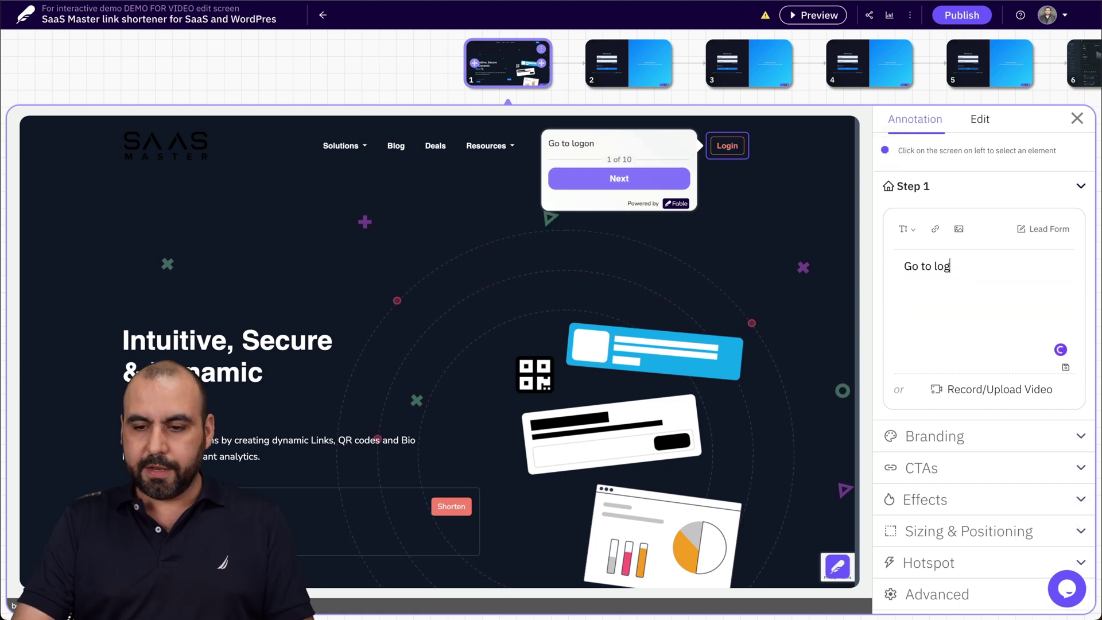
{"action": "type", "text": "in"}
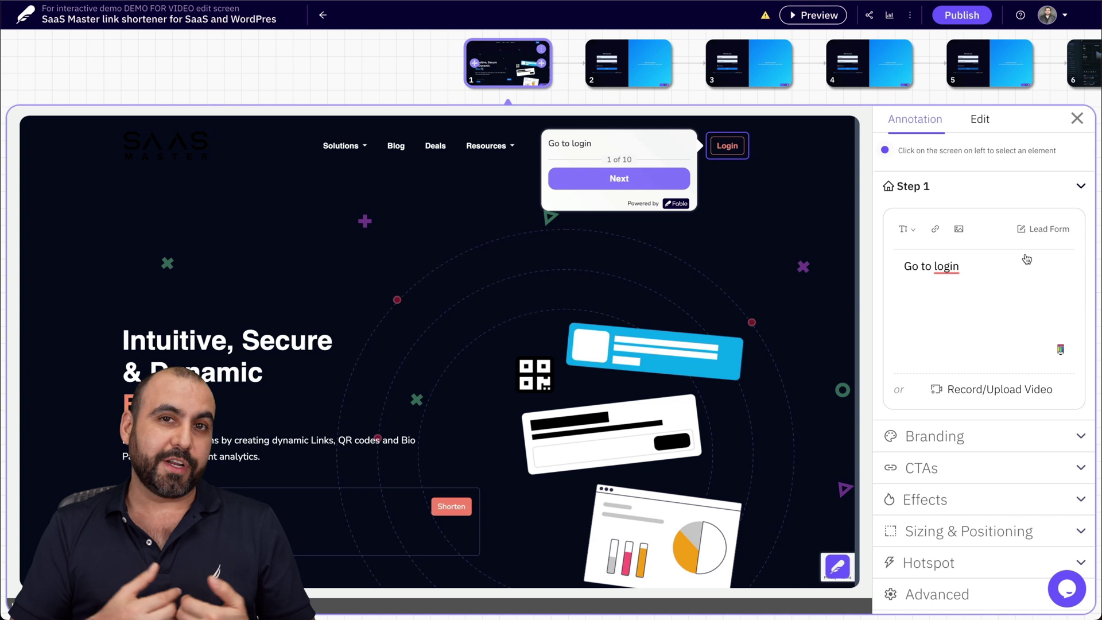
Review the first annotation's branding options and set its Next button's text to "Next 🚀".
{"action": "scroll", "coordinate": [975, 344], "scroll_direction": "down", "scroll_amount": 1}
{"action": "left_click", "coordinate": [1056, 395]}
{"action": "scroll", "coordinate": [1046, 421], "scroll_direction": "down", "scroll_amount": 3}
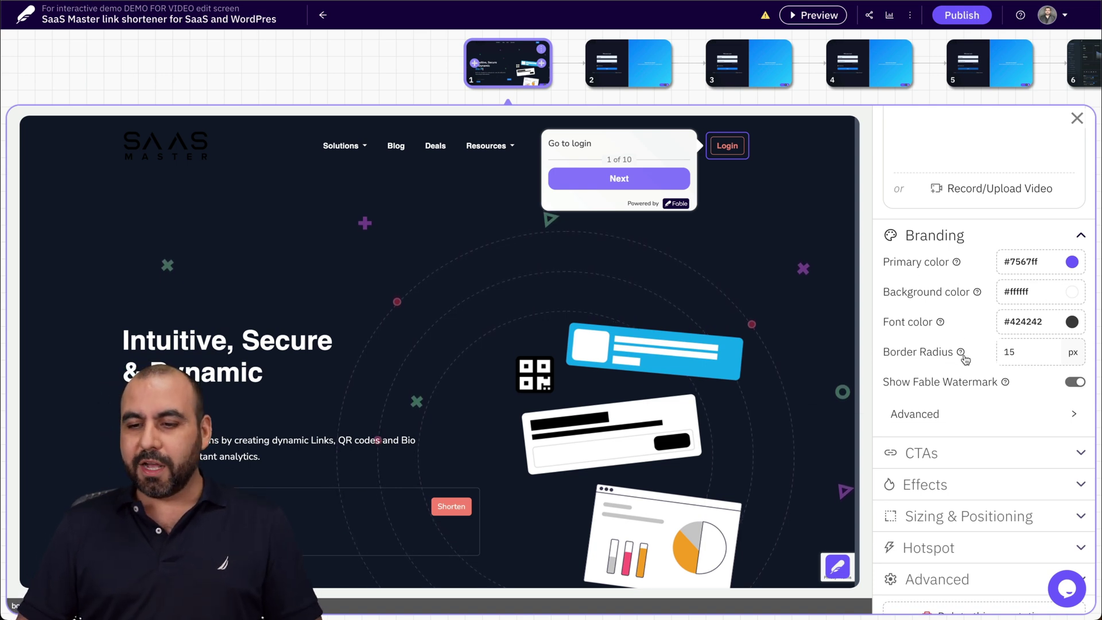
{"action": "scroll", "coordinate": [982, 354], "scroll_direction": "down", "scroll_amount": 1}
{"action": "left_click", "coordinate": [977, 427]}
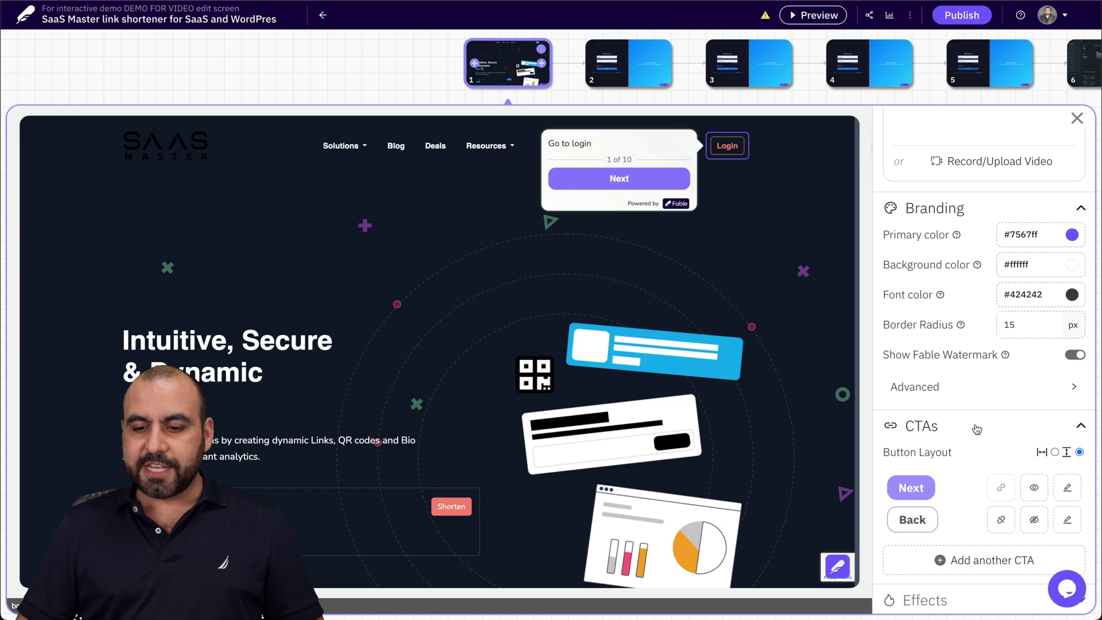
{"action": "scroll", "coordinate": [976, 427], "scroll_direction": "down", "scroll_amount": 4}
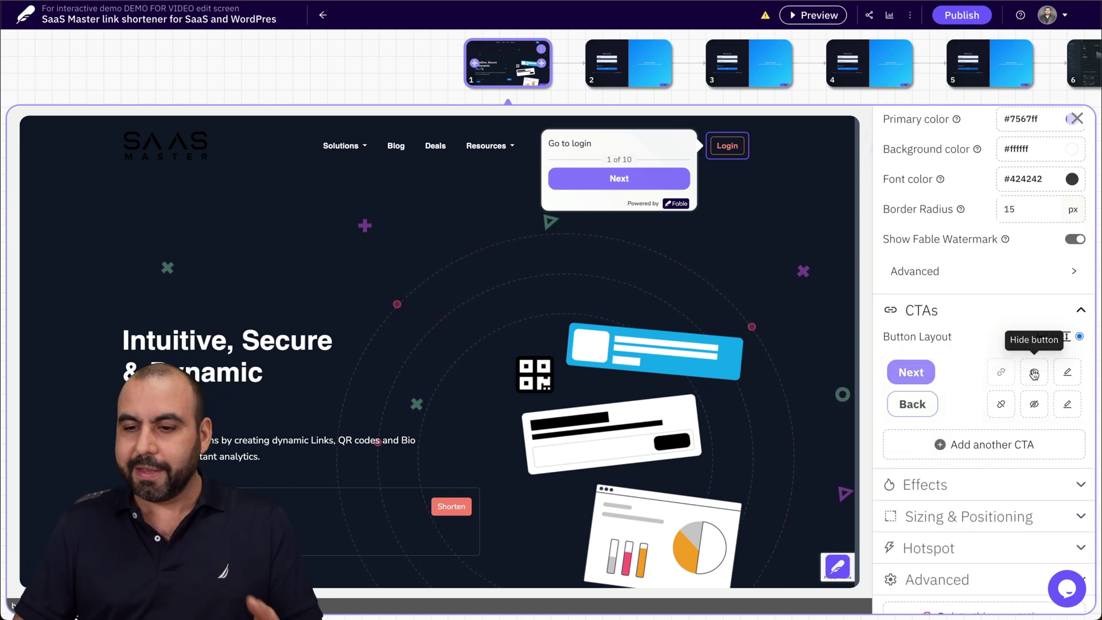
{"action": "left_click", "coordinate": [1067, 372]}
{"action": "scroll", "coordinate": [975, 471], "scroll_direction": "down", "scroll_amount": 1}
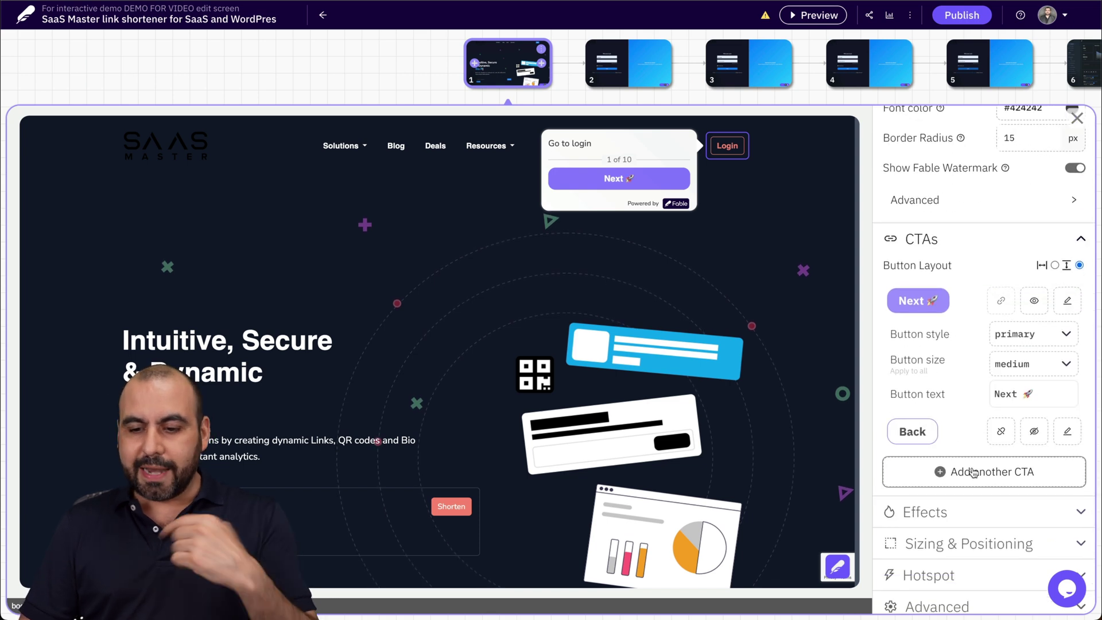
Examine the on-screen effect presets offered for the first annotation.
{"action": "scroll", "coordinate": [987, 465], "scroll_direction": "down", "scroll_amount": 1}
{"action": "left_click", "coordinate": [1006, 459]}
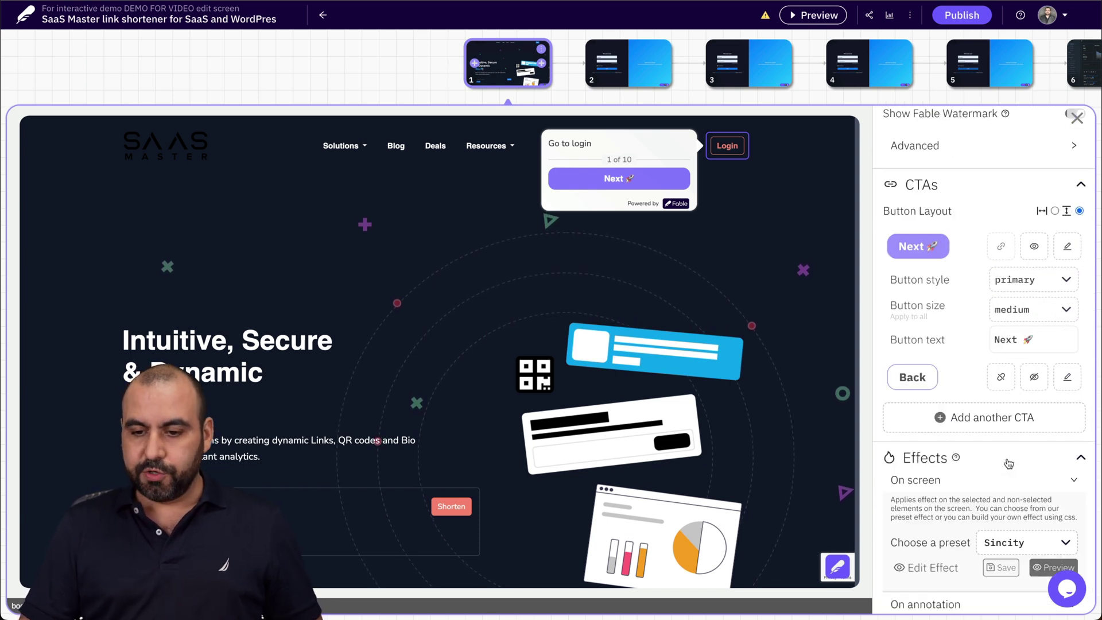
{"action": "scroll", "coordinate": [1007, 461], "scroll_direction": "down", "scroll_amount": 2}
{"action": "scroll", "coordinate": [1008, 463], "scroll_direction": "down", "scroll_amount": 1}
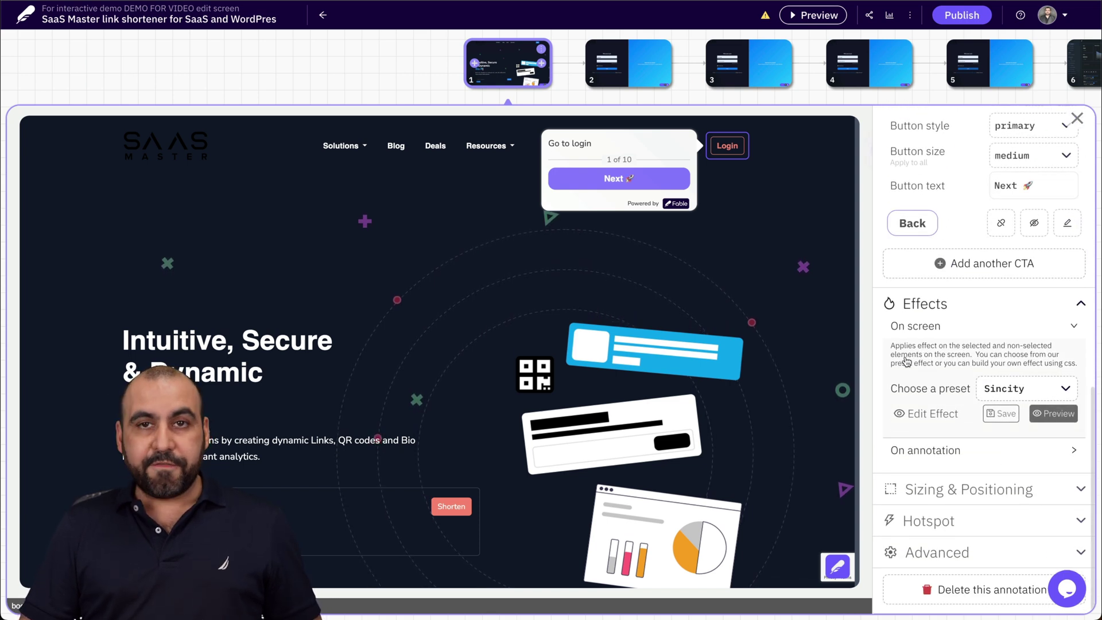
{"action": "left_click", "coordinate": [1011, 388]}
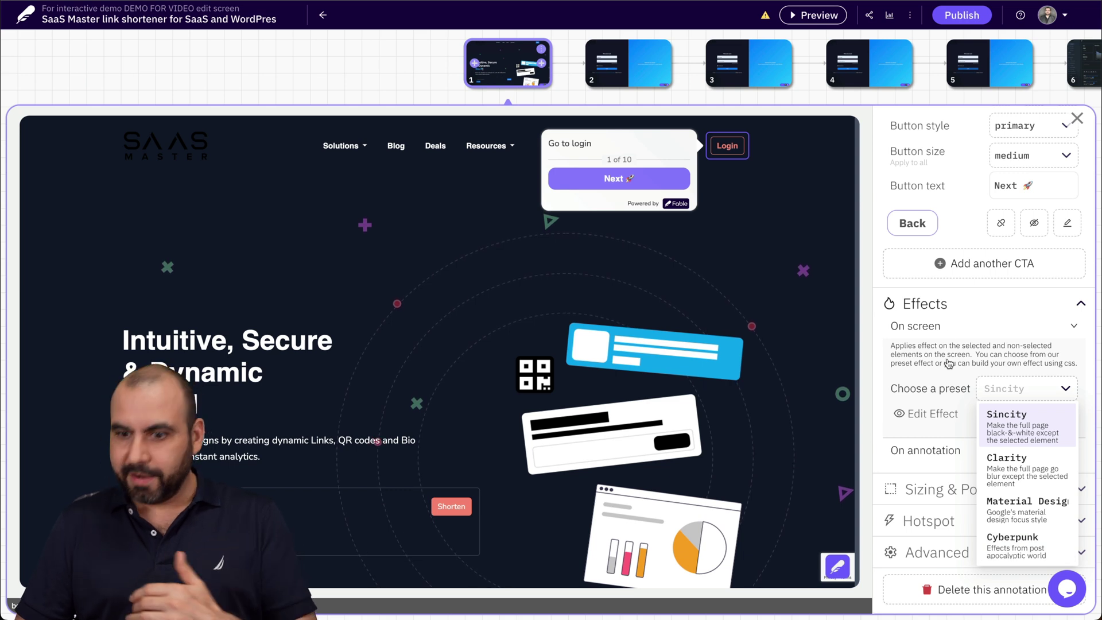
{"action": "left_click", "coordinate": [953, 453]}
Give the first annotation a custom position at the bottom center of the Login button.
{"action": "left_click", "coordinate": [963, 491]}
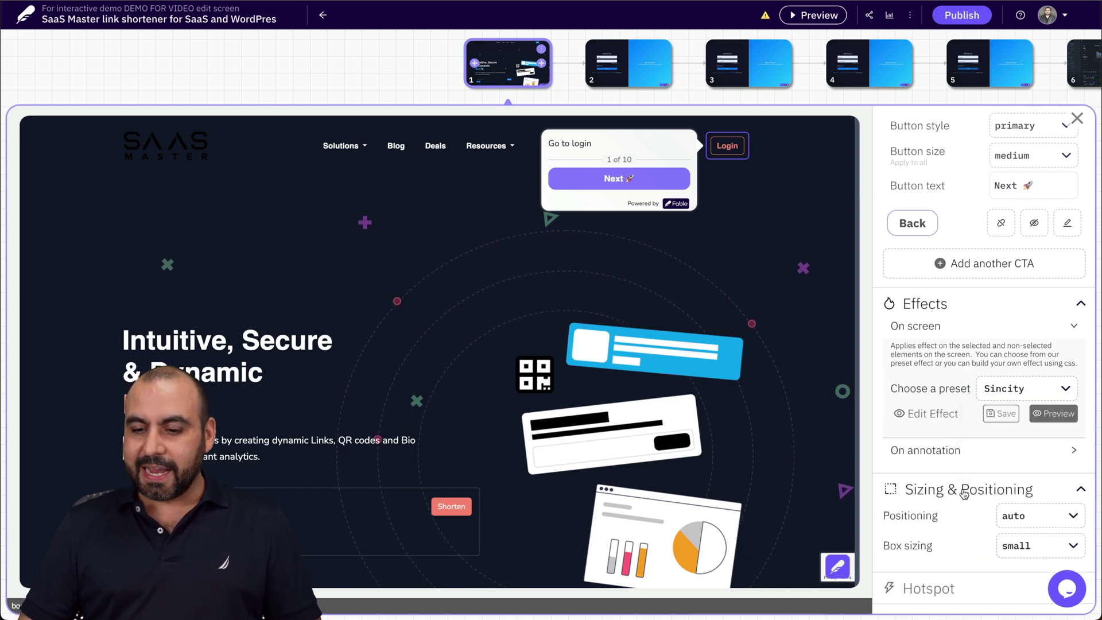
{"action": "left_click", "coordinate": [1037, 448]}
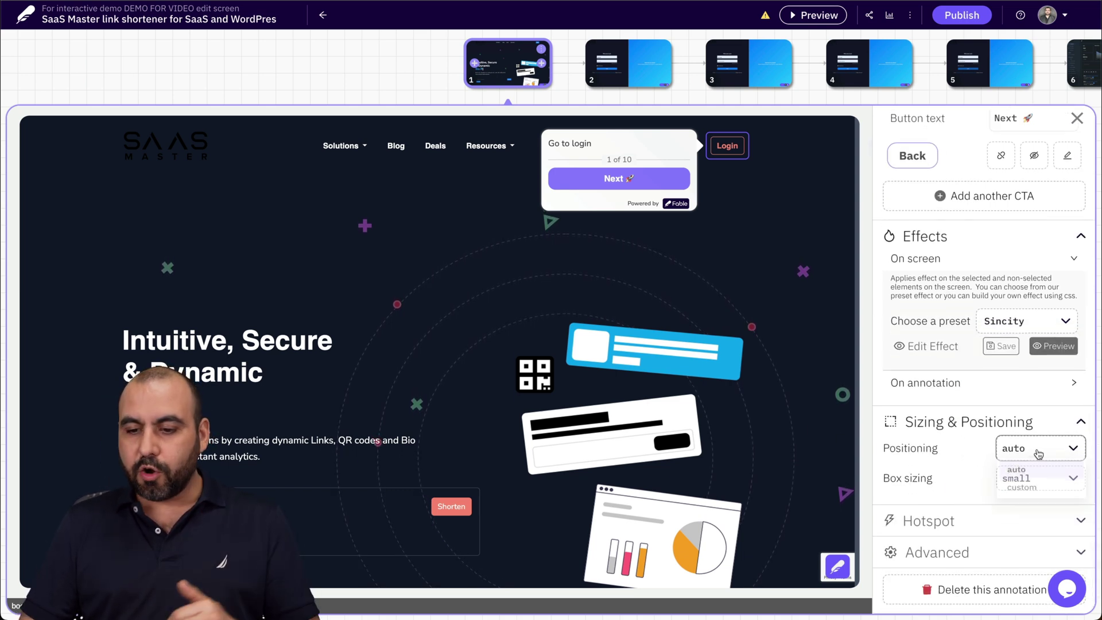
{"action": "left_click", "coordinate": [1031, 490]}
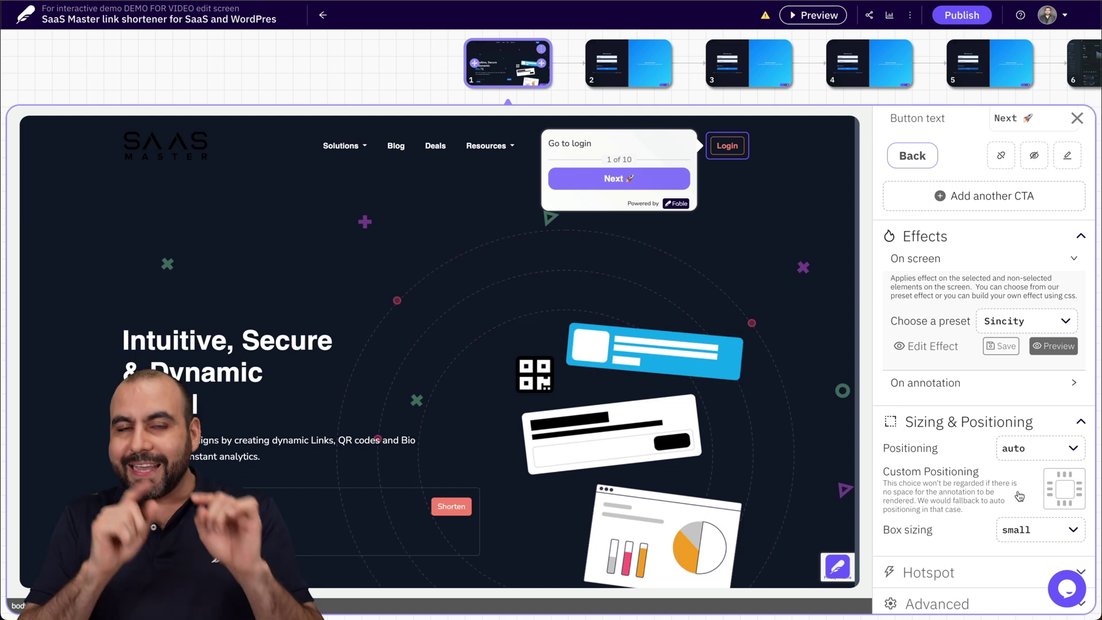
{"action": "left_click", "coordinate": [1050, 495]}
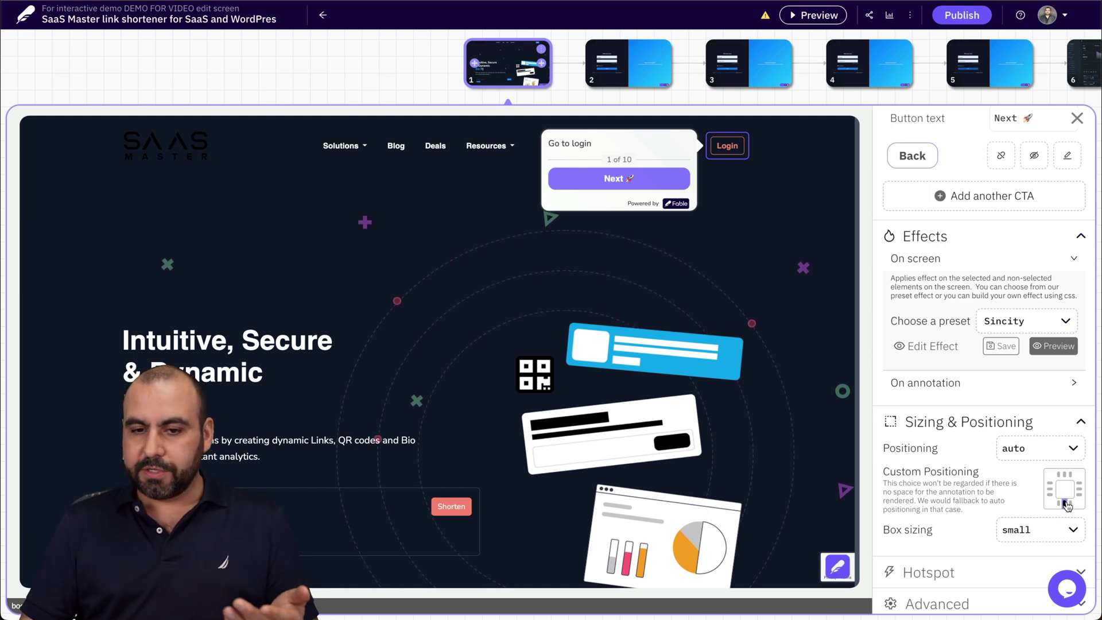
{"action": "left_click", "coordinate": [1066, 503]}
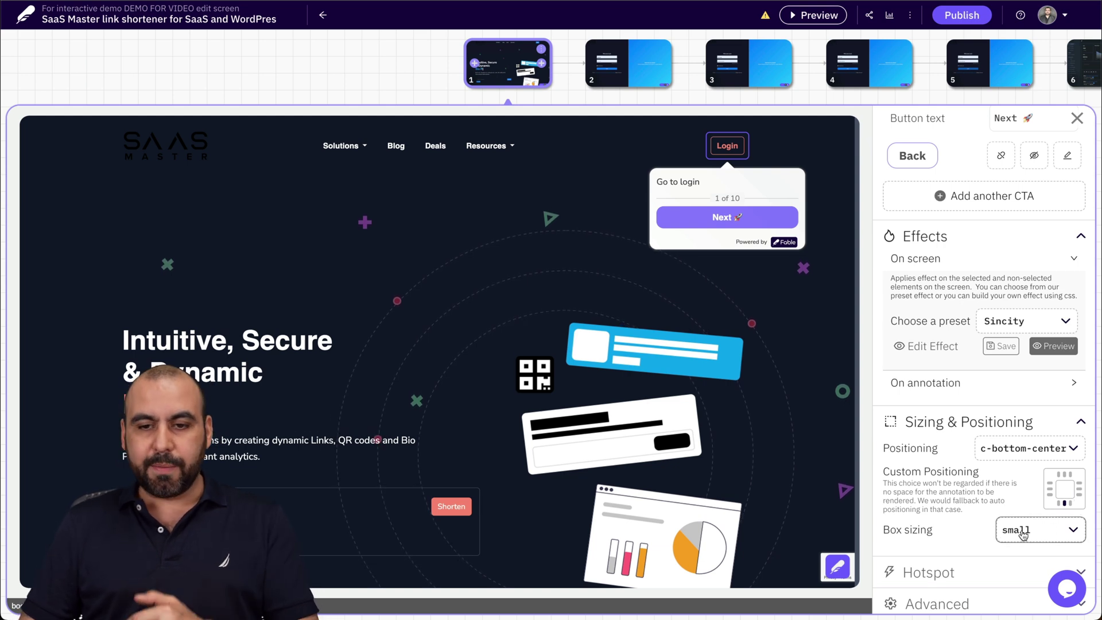
Examine the first annotation's hotspot and advanced options.
{"action": "scroll", "coordinate": [1021, 532], "scroll_direction": "down", "scroll_amount": 1}
{"action": "left_click", "coordinate": [936, 520]}
{"action": "scroll", "coordinate": [941, 519], "scroll_direction": "down", "scroll_amount": 1}
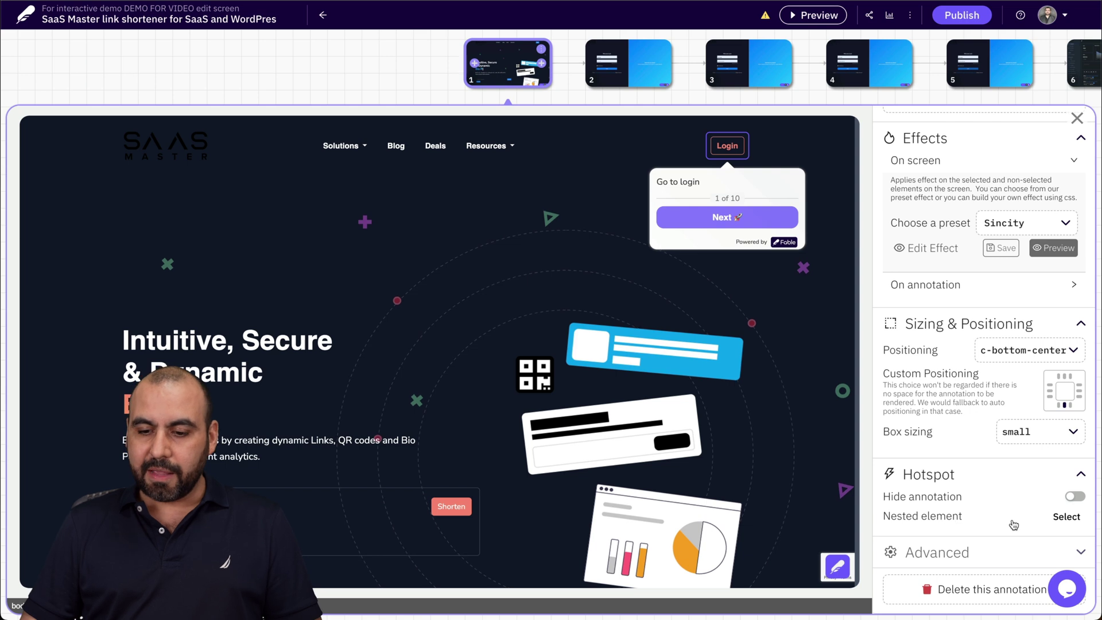
{"action": "left_click", "coordinate": [954, 554]}
{"action": "scroll", "coordinate": [954, 556], "scroll_direction": "down", "scroll_amount": 1}
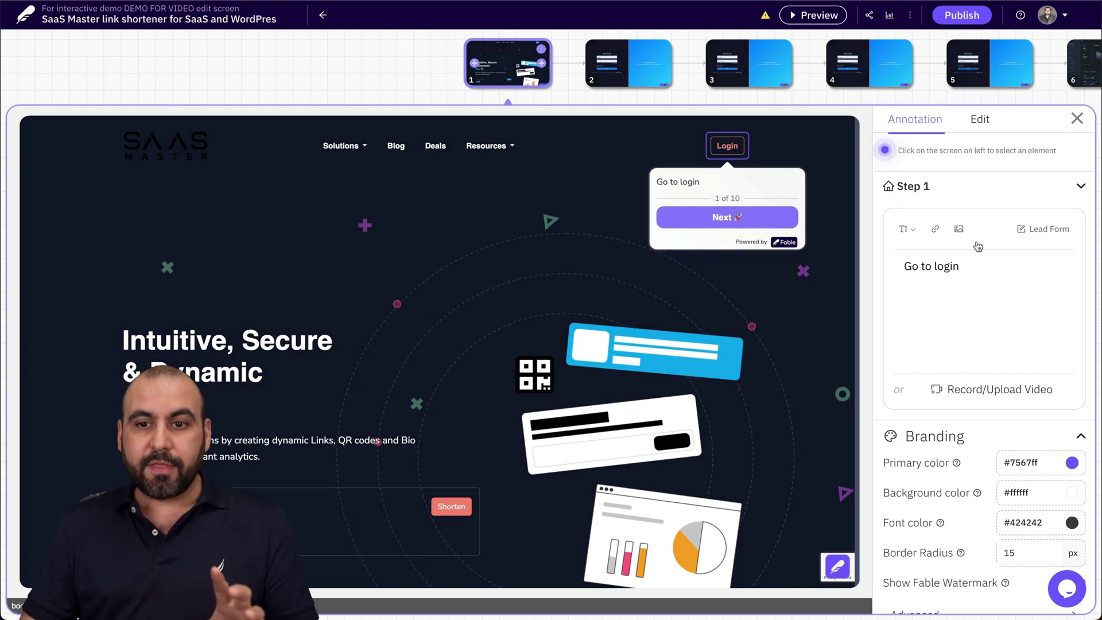
Make the first screen responsive and change its "Resources" menu text to "Sales".
{"action": "left_click", "coordinate": [976, 126]}
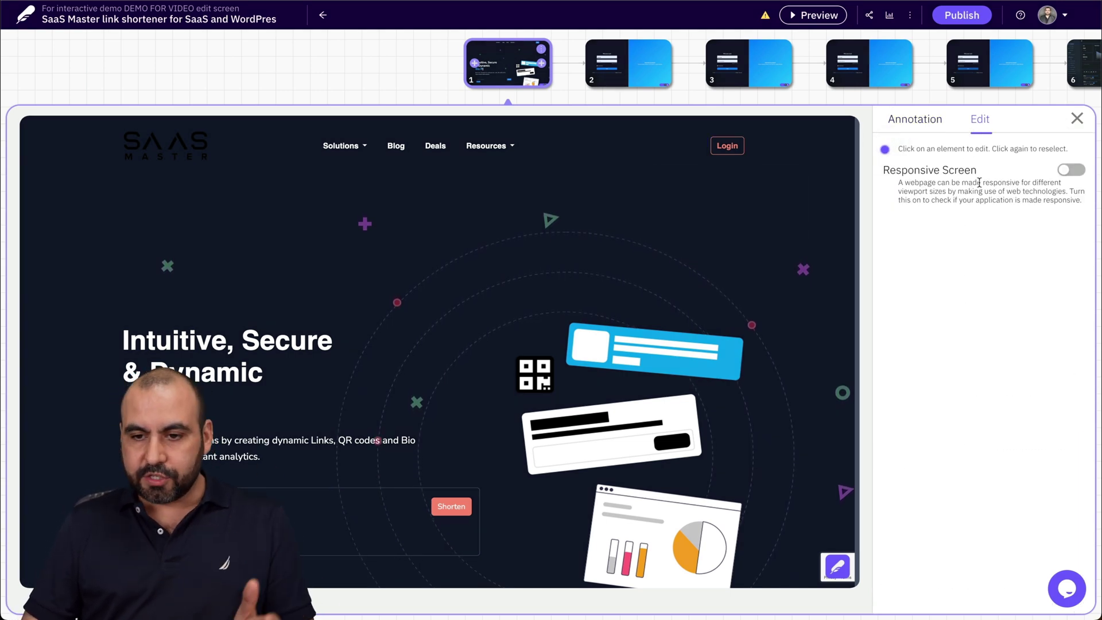
{"action": "left_click", "coordinate": [1071, 171]}
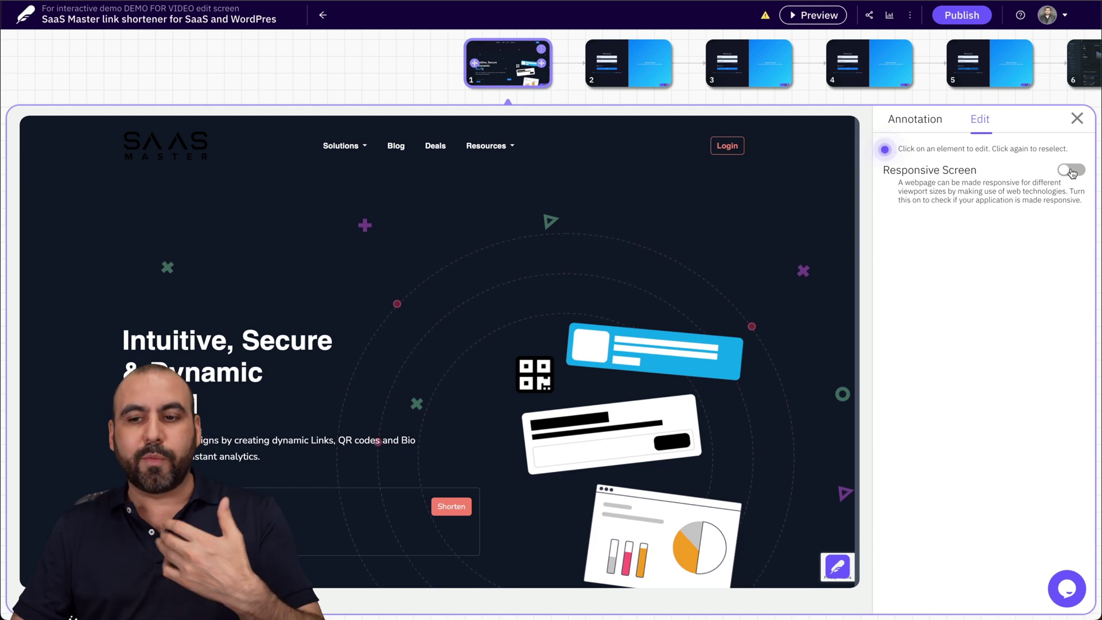
{"action": "left_click", "coordinate": [508, 159]}
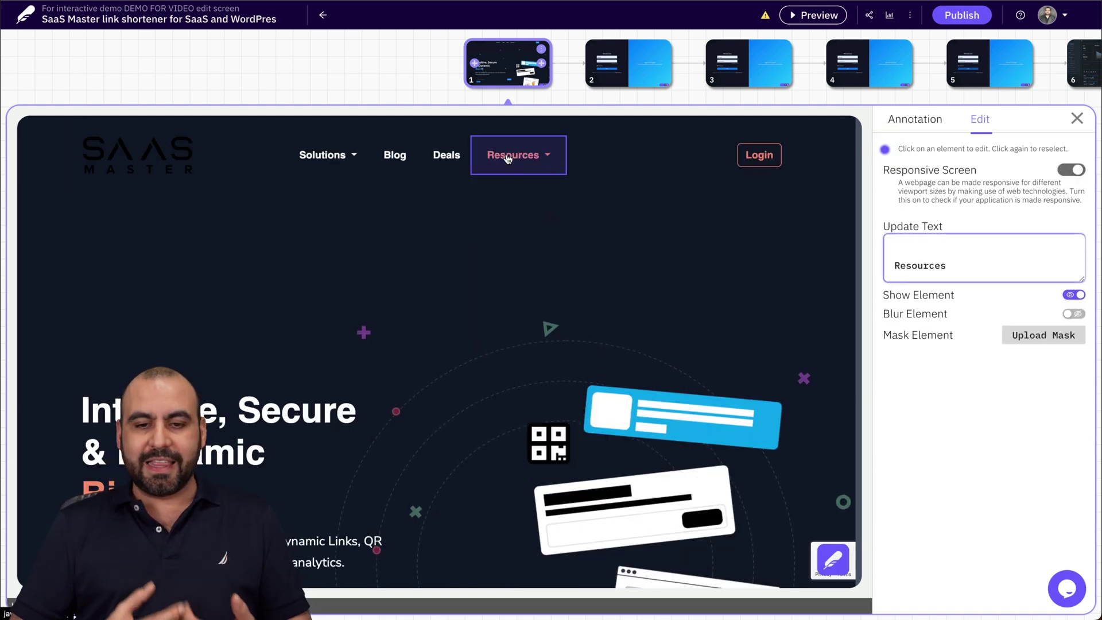
{"action": "double_click", "coordinate": [913, 264]}
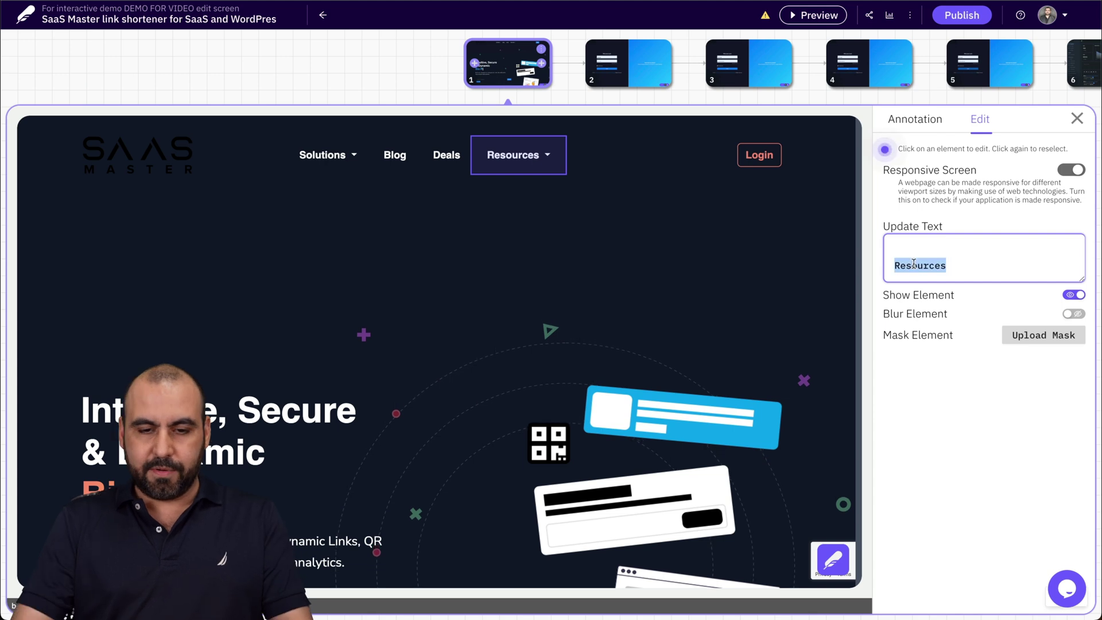
{"action": "type", "text": "Sales"}
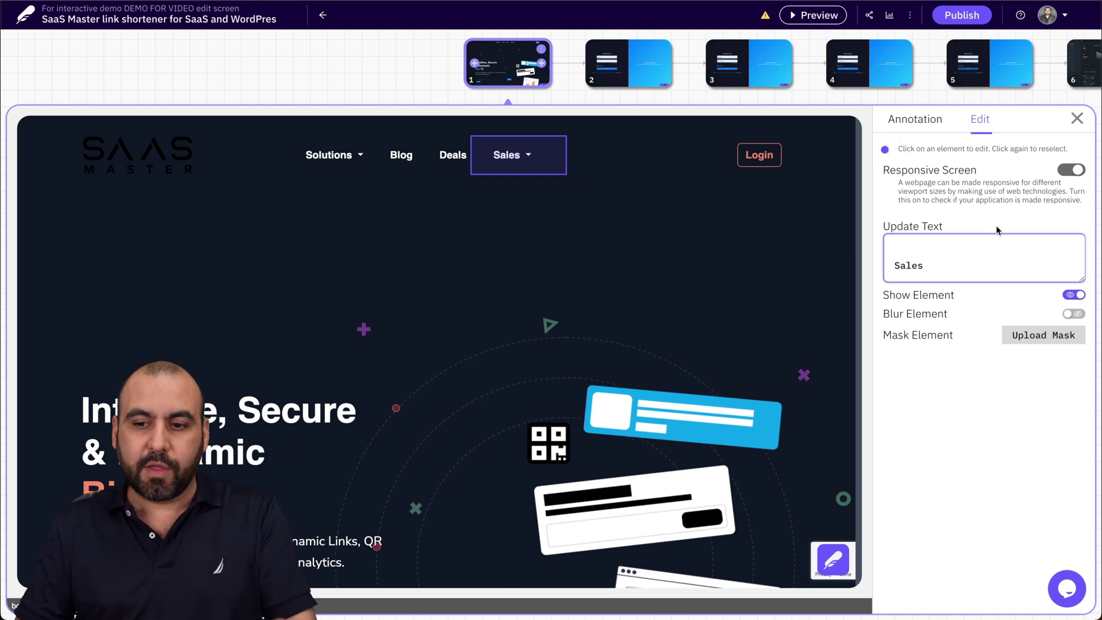
Try out blurring the Sales menu item and turn the blur off again.
{"action": "left_click", "coordinate": [1076, 314]}
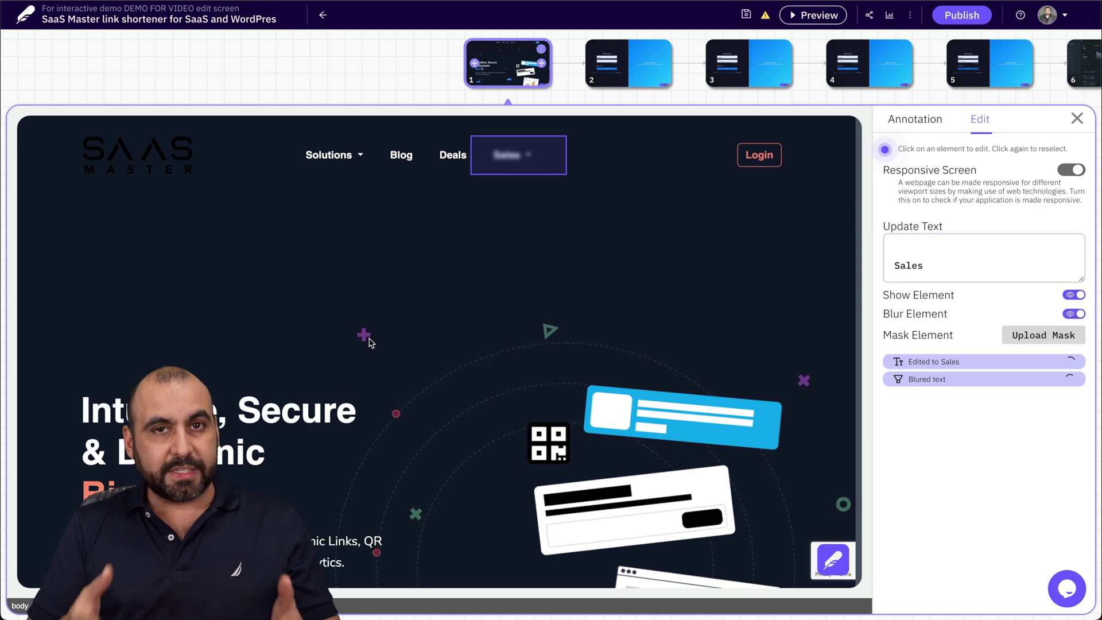
{"action": "left_click", "coordinate": [1075, 315]}
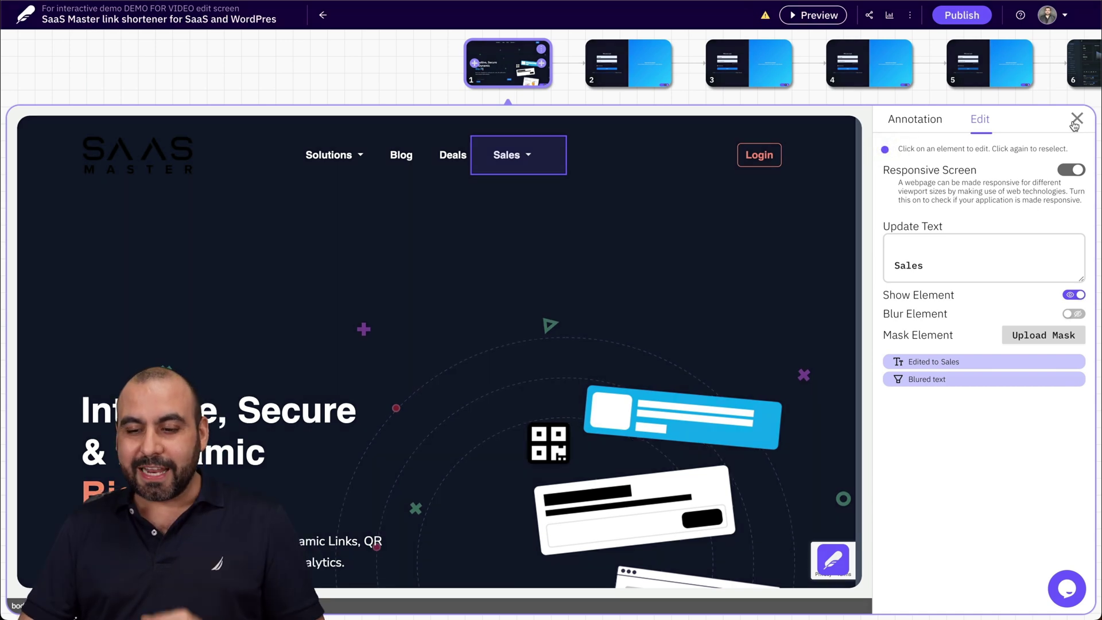
Replace the second screen's annotation text with "Username" and return to the demo overview.
{"action": "left_click", "coordinate": [1075, 121]}
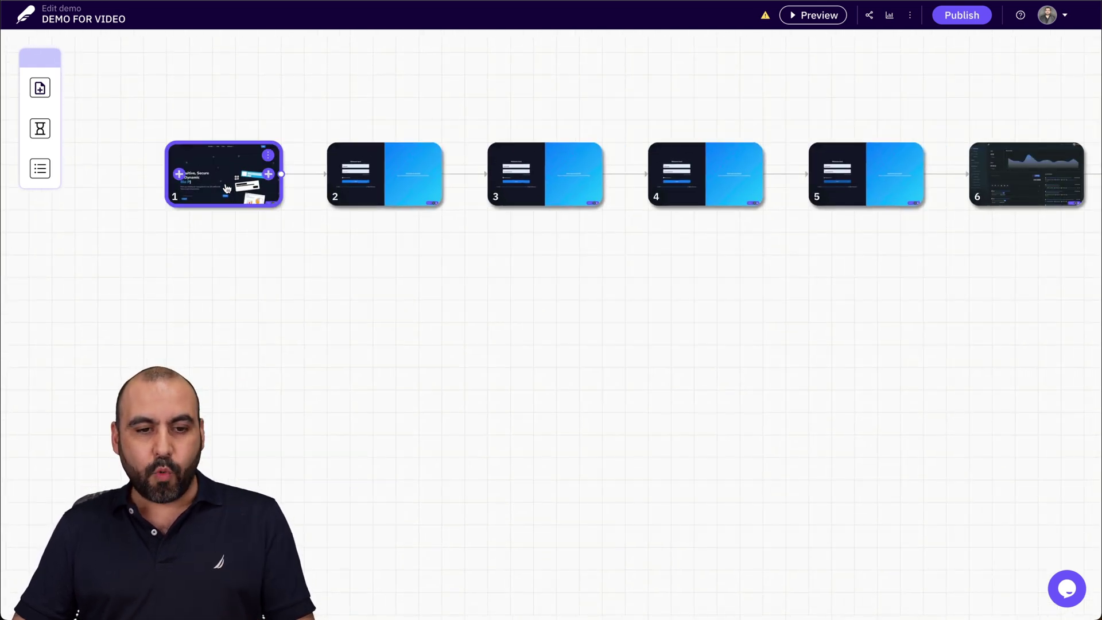
{"action": "left_click", "coordinate": [360, 171]}
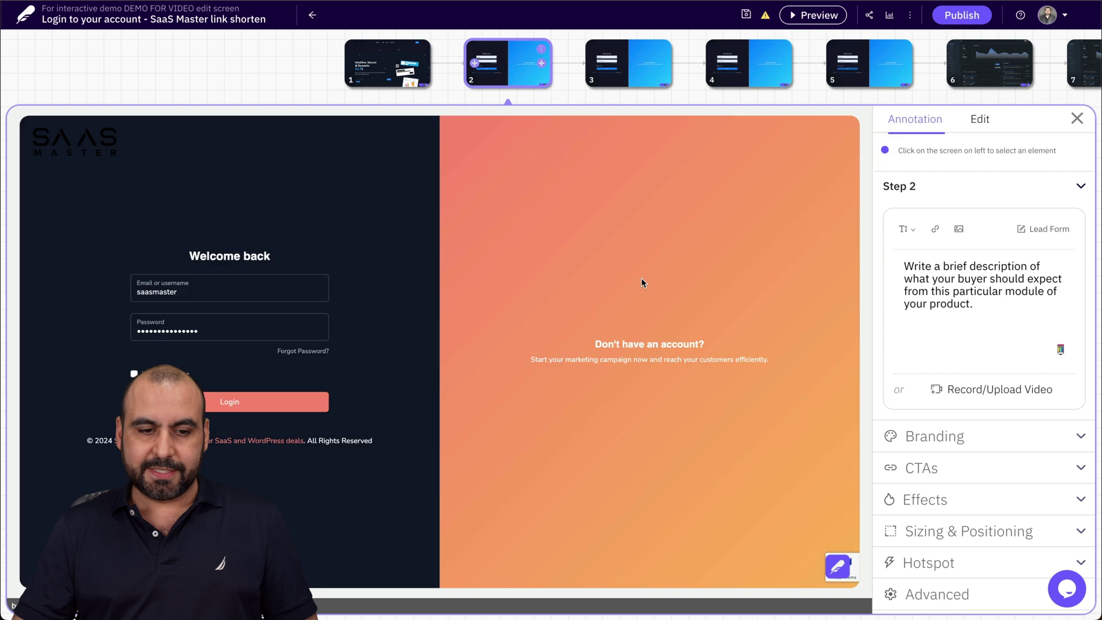
{"action": "key", "text": "ctrl+a"}
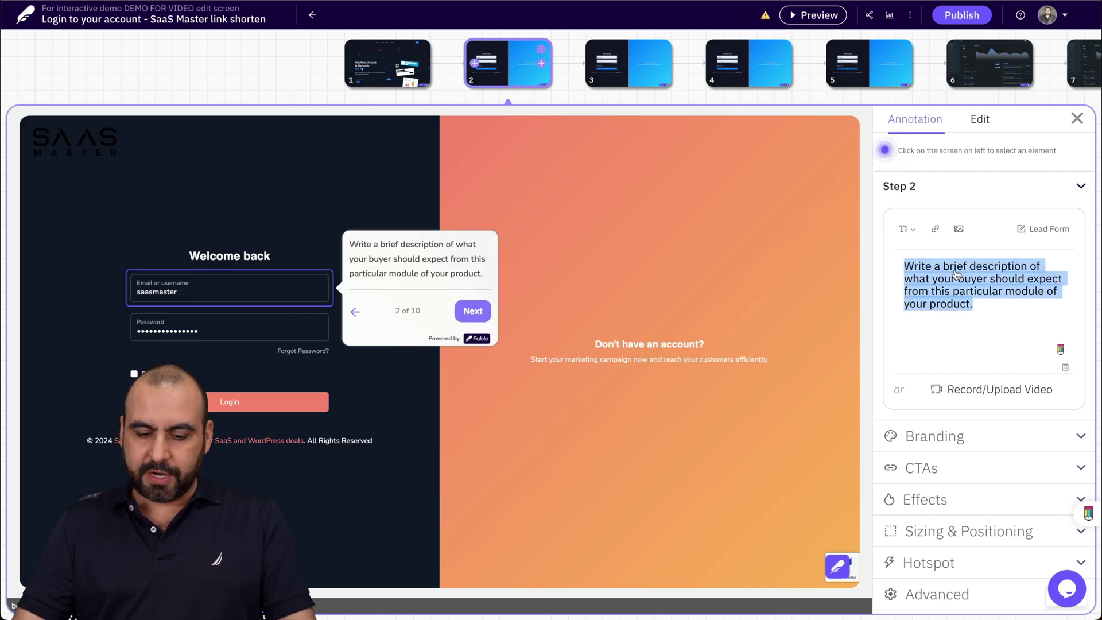
{"action": "type", "text": "Username"}
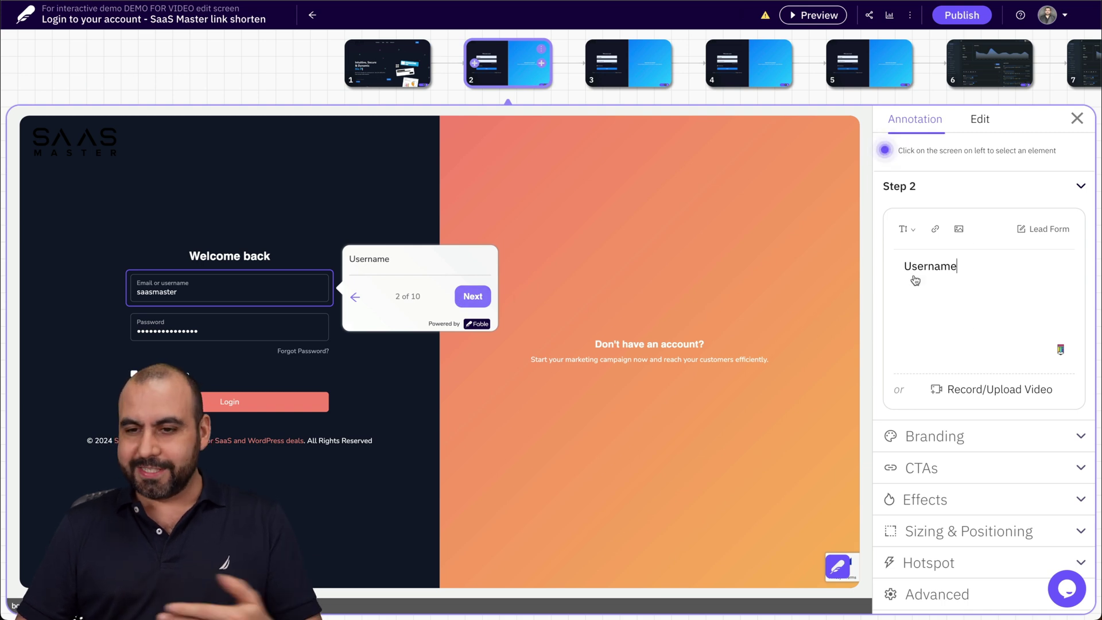
{"action": "left_click", "coordinate": [1077, 118]}
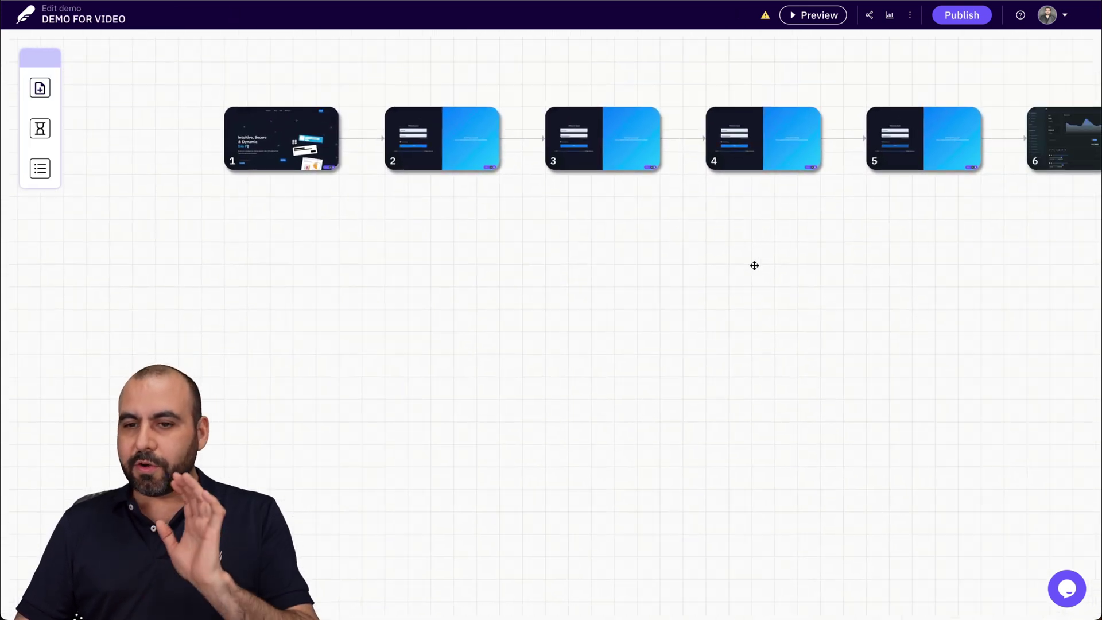
Preview the demo from the home page through the login screens up to step 5, then return to editing.
{"action": "left_click", "coordinate": [803, 16]}
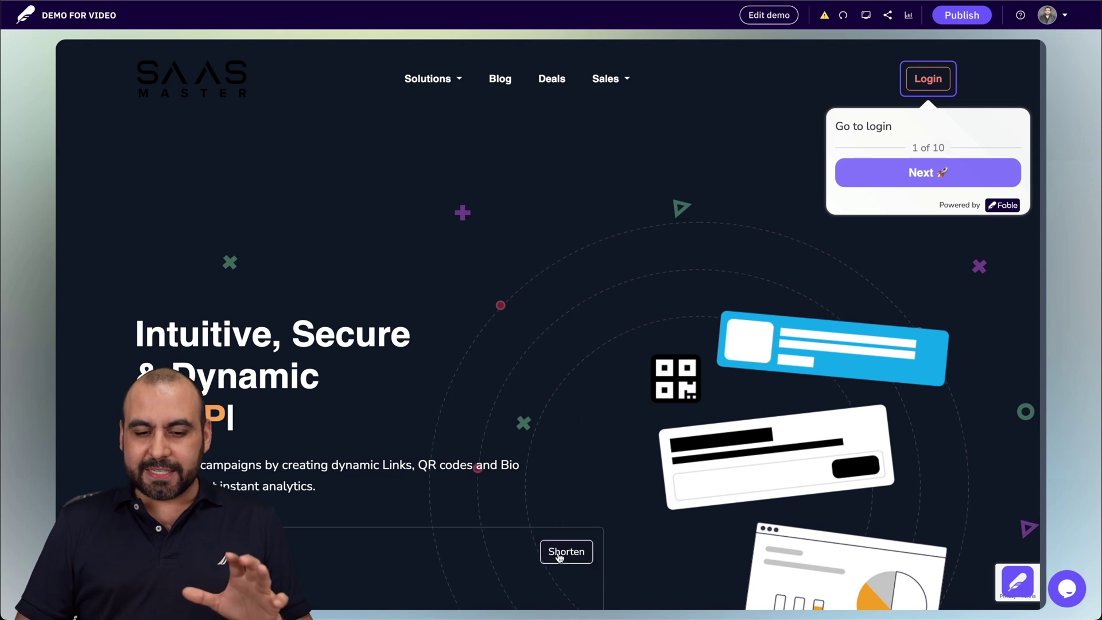
{"action": "scroll", "coordinate": [608, 425], "scroll_direction": "down", "scroll_amount": 10}
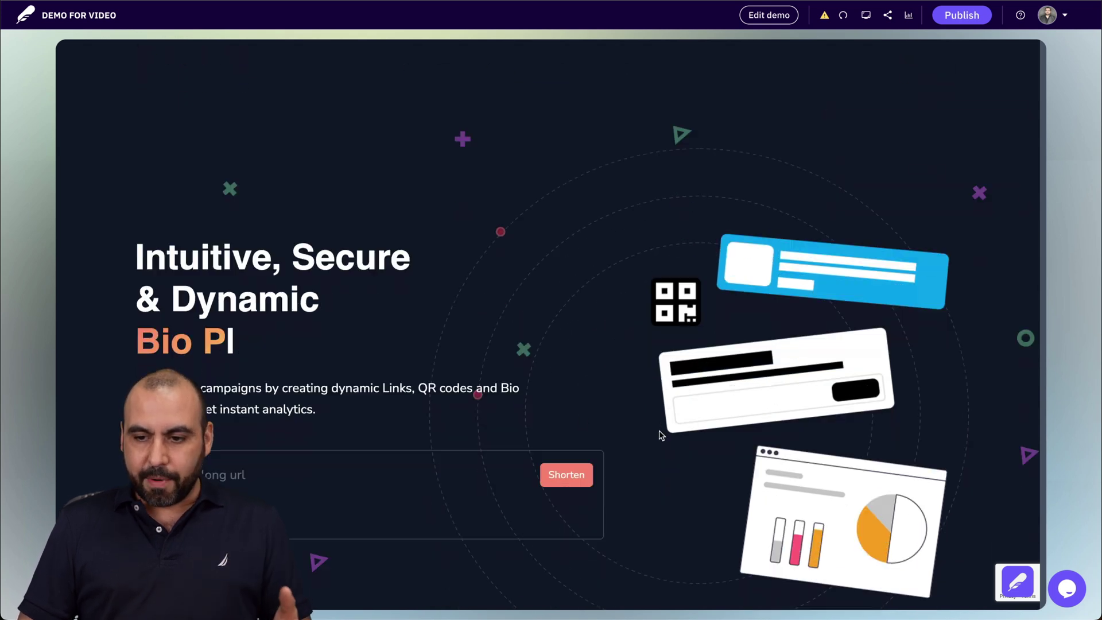
{"action": "scroll", "coordinate": [660, 434], "scroll_direction": "down", "scroll_amount": 5}
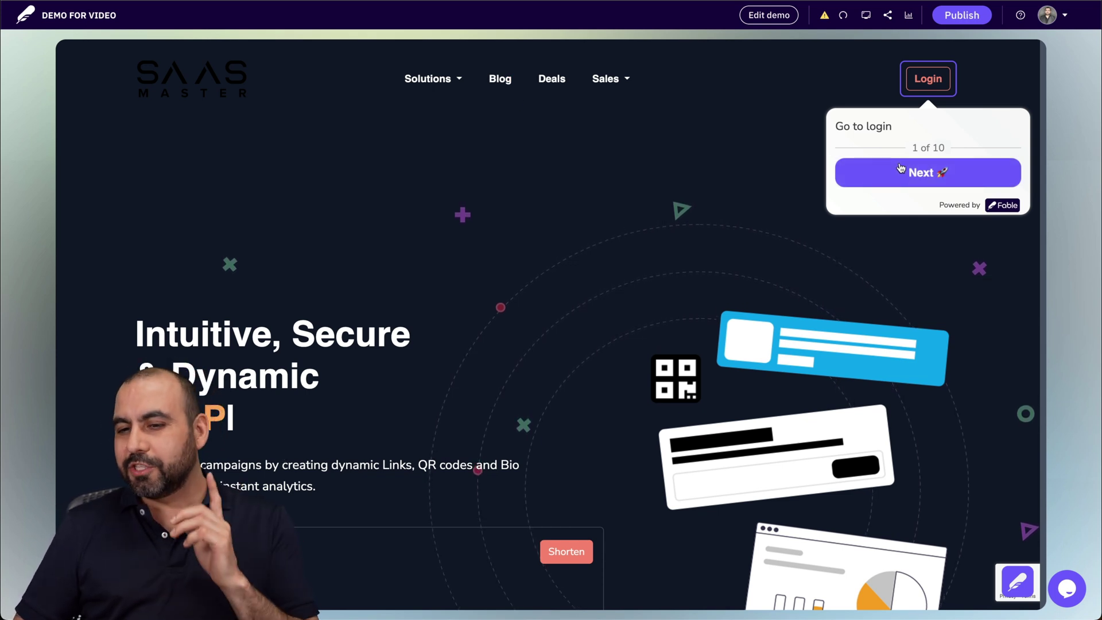
{"action": "left_click", "coordinate": [936, 172]}
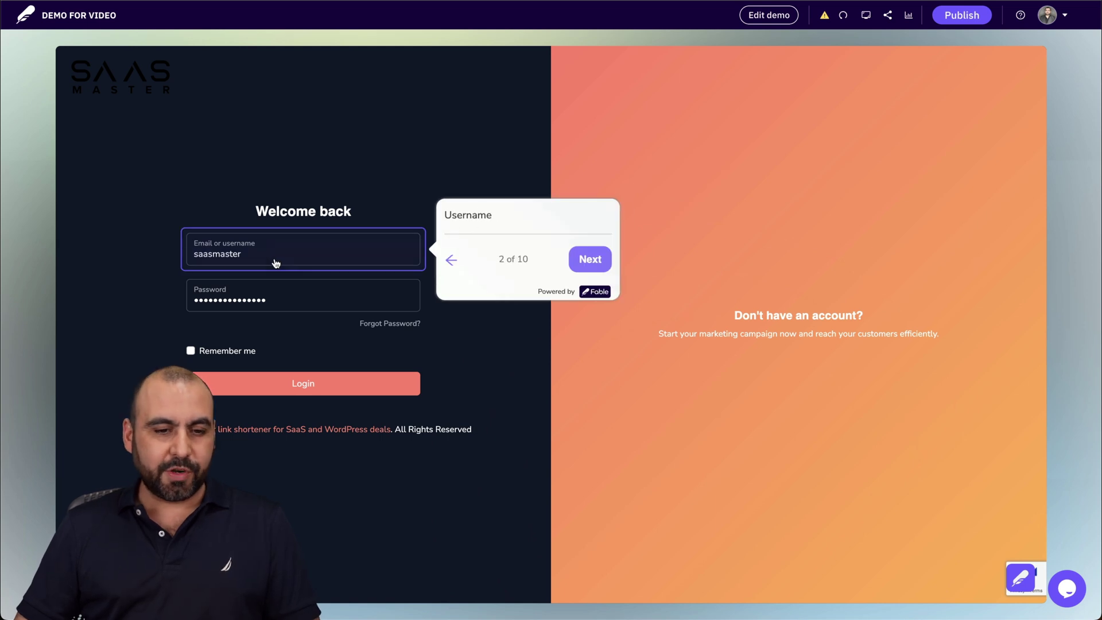
{"action": "left_click", "coordinate": [584, 256]}
{"action": "left_click", "coordinate": [584, 322]}
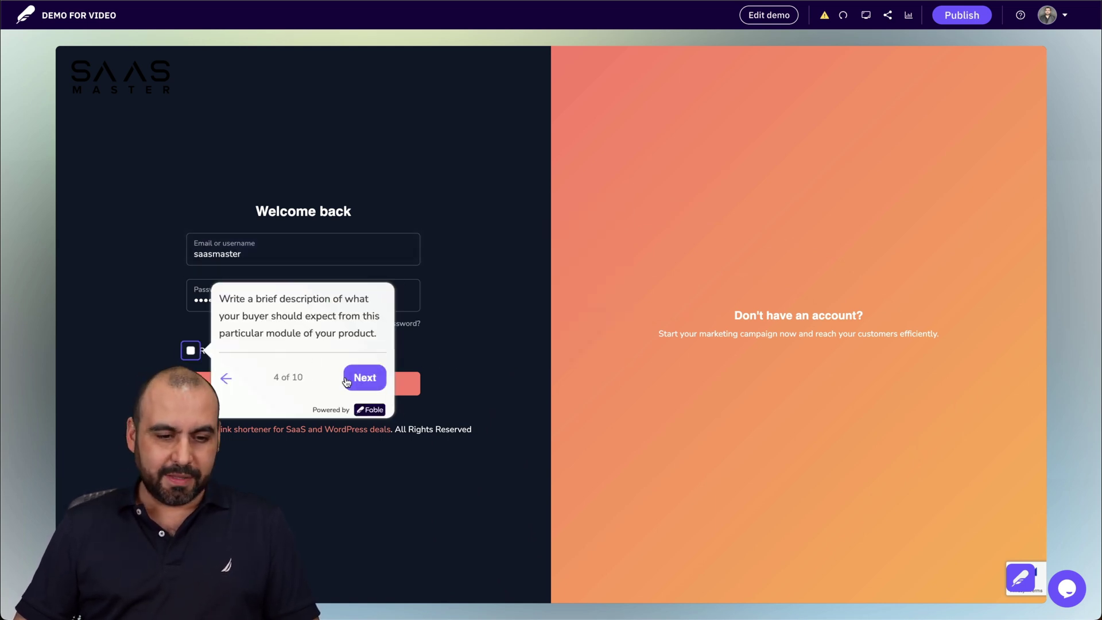
{"action": "left_click", "coordinate": [346, 381]}
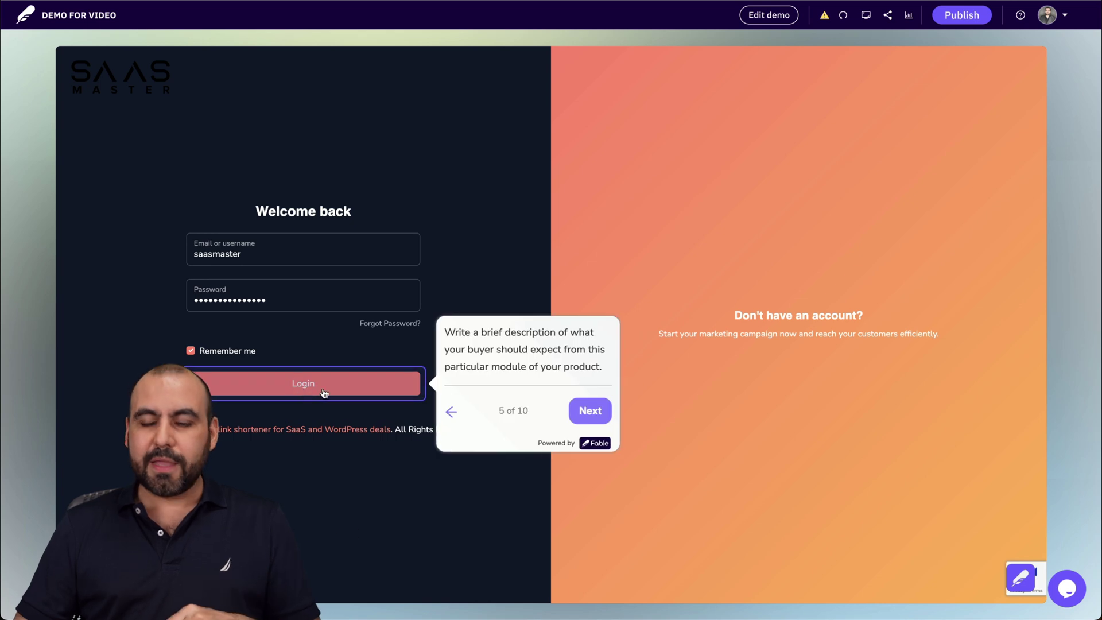
{"action": "left_click", "coordinate": [791, 17]}
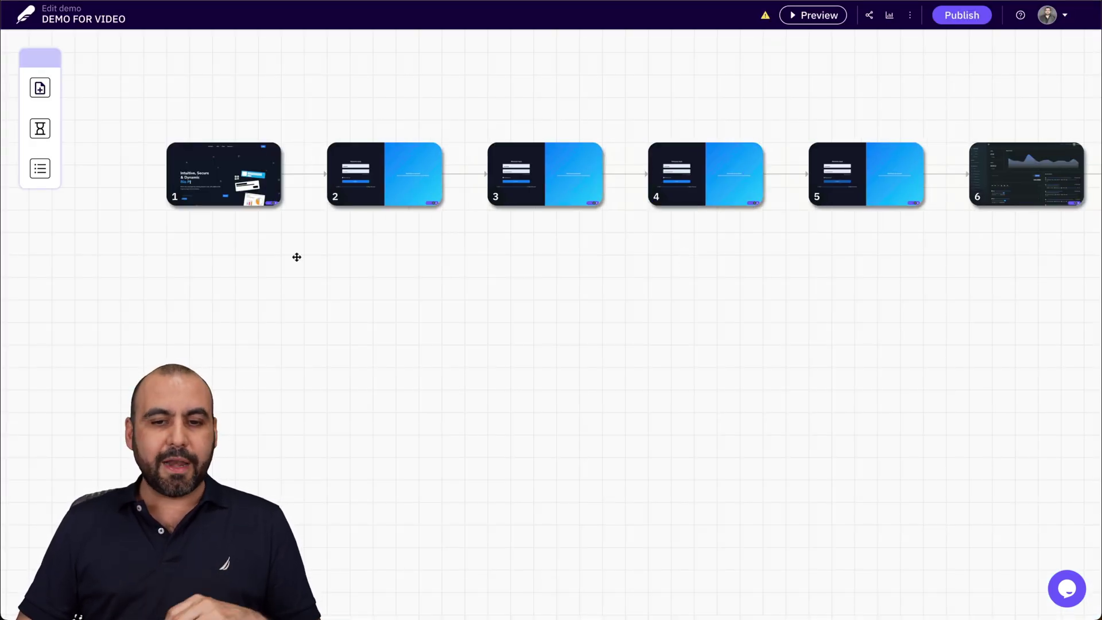
{"action": "left_click", "coordinate": [39, 87]}
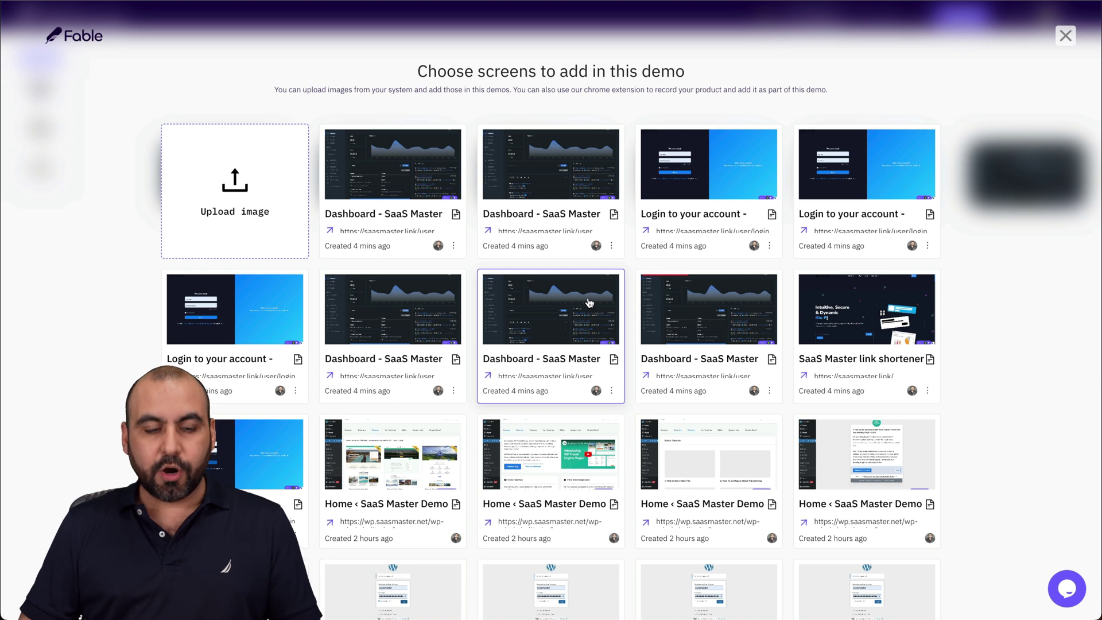
{"action": "left_click", "coordinate": [519, 295]}
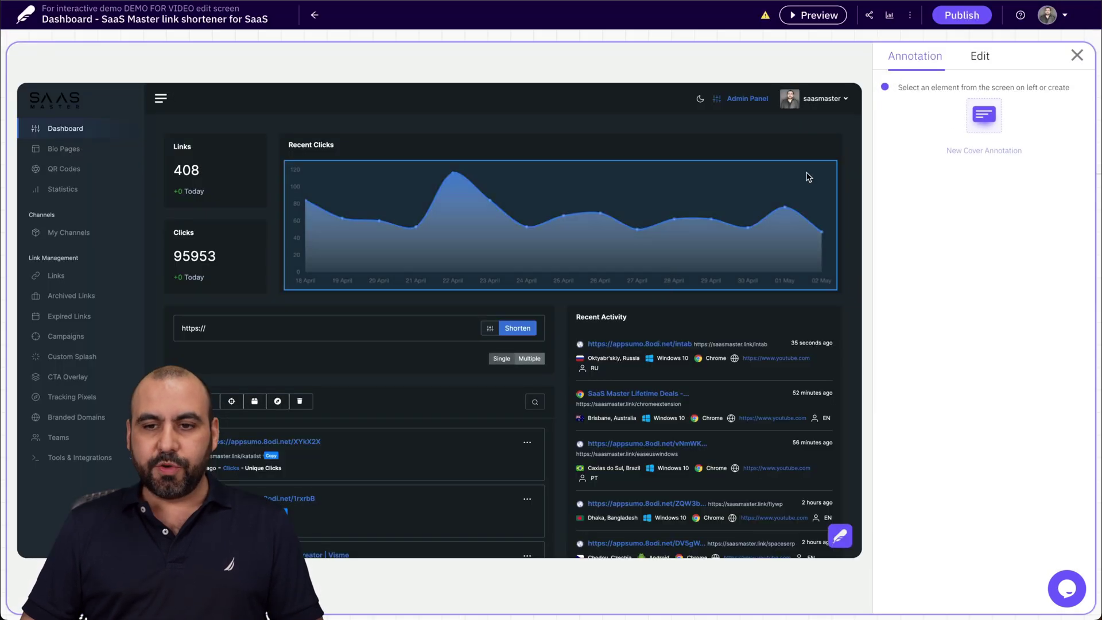
{"action": "left_click", "coordinate": [1076, 56]}
Add a SaaS Master dashboard screen with a new cover annotation as a separate flow and place it below the login flow.
{"action": "left_click", "coordinate": [40, 88]}
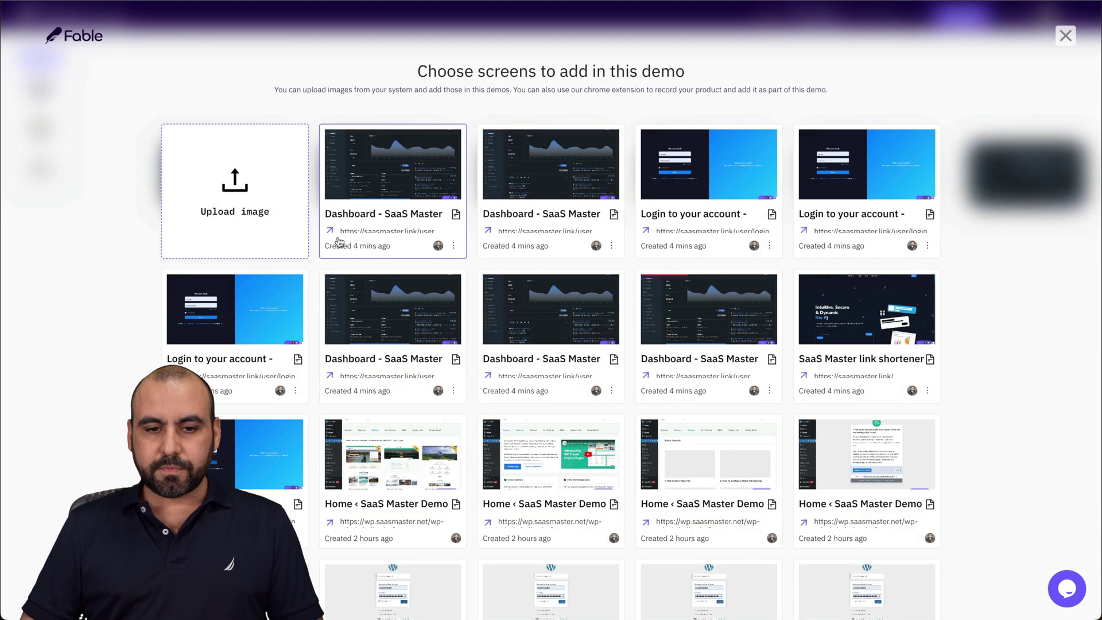
{"action": "left_click", "coordinate": [484, 295]}
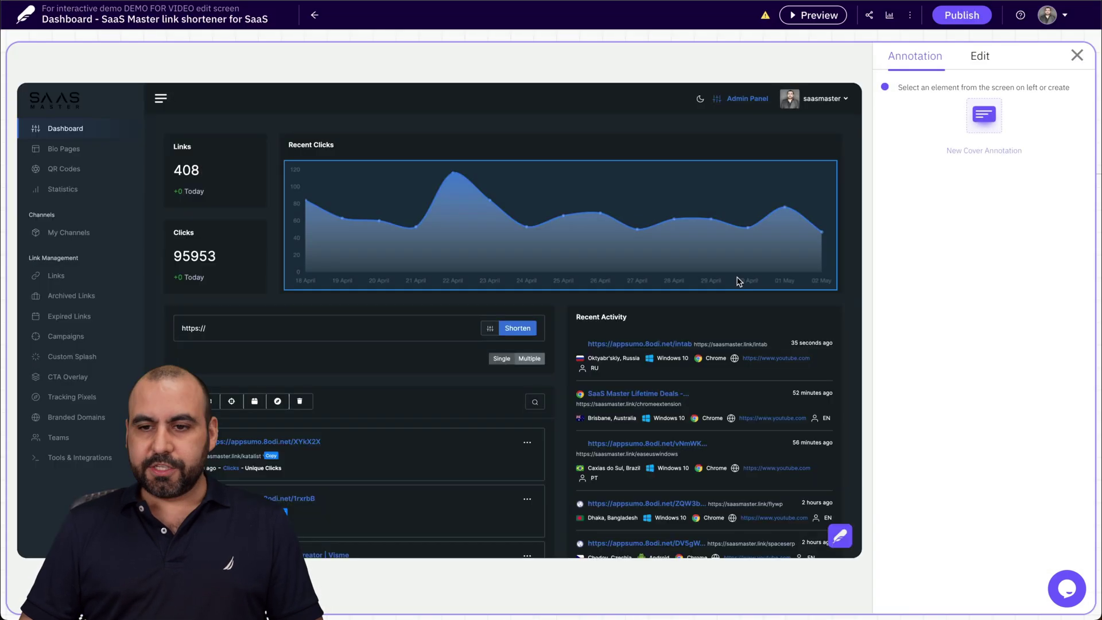
{"action": "left_click", "coordinate": [983, 118]}
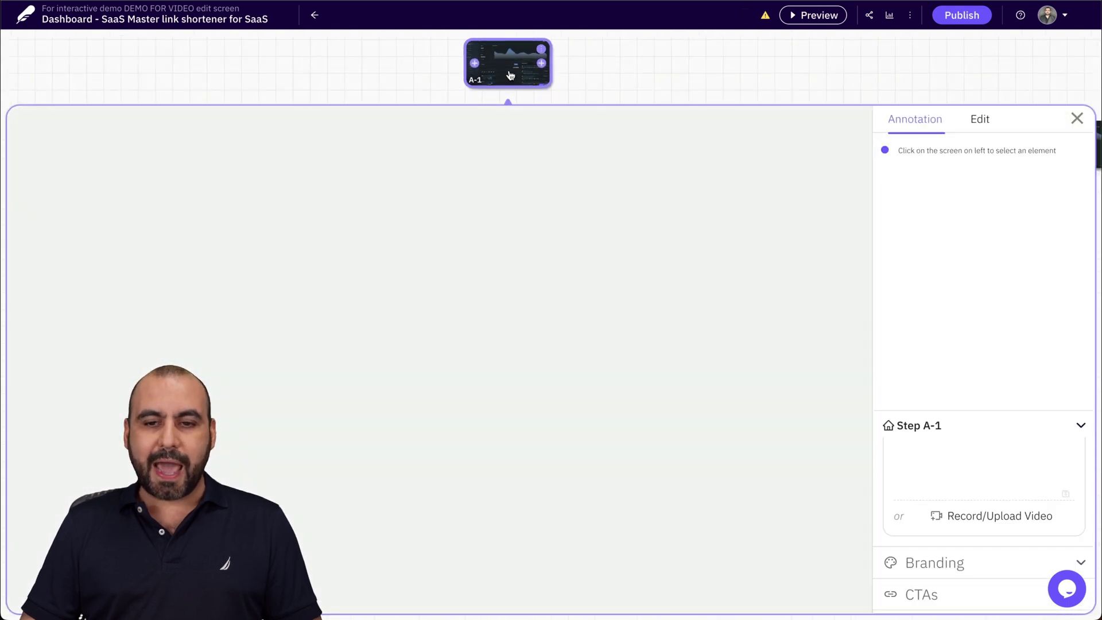
{"action": "left_click", "coordinate": [1074, 120]}
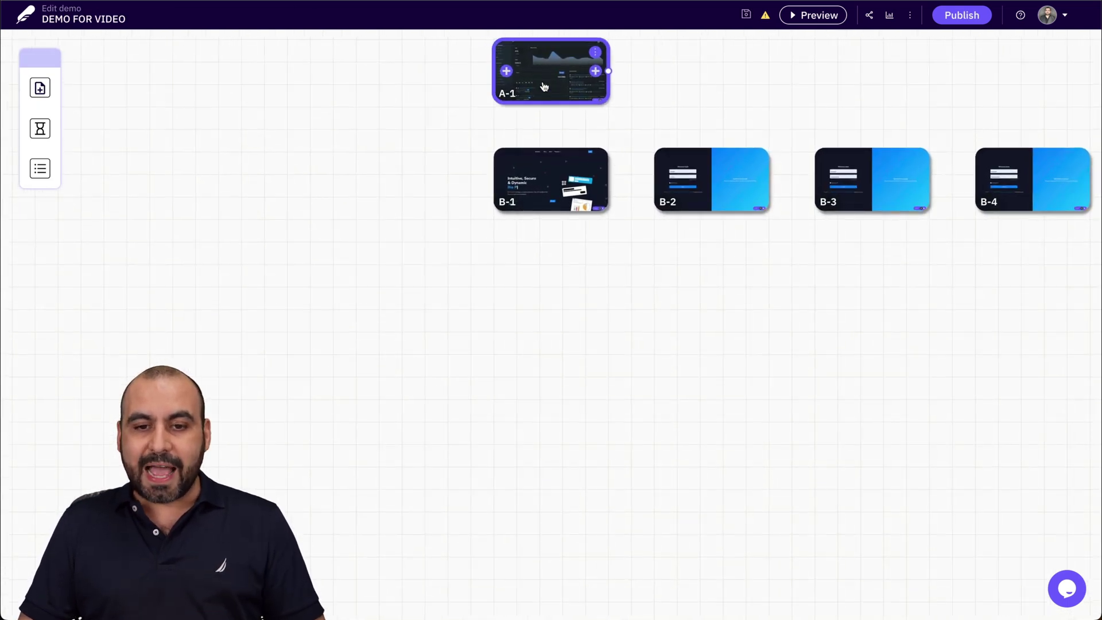
{"action": "left_click_drag", "start_coordinate": [629, 181], "coordinate": [243, 406]}
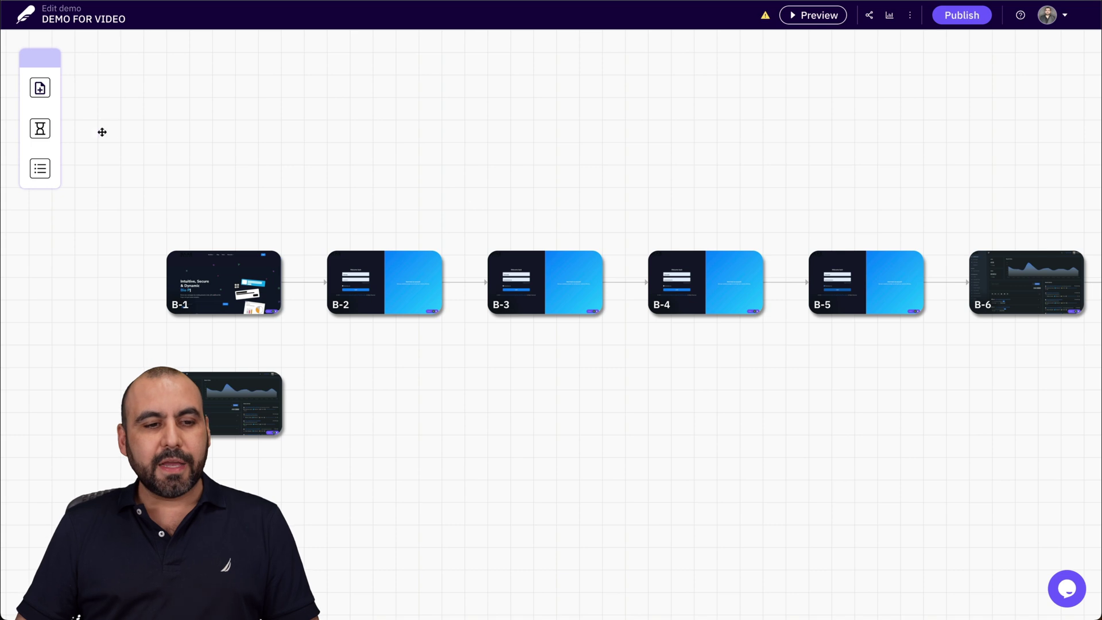
Create a module named "START LOGIN" and leave its description empty.
{"action": "left_click", "coordinate": [41, 130]}
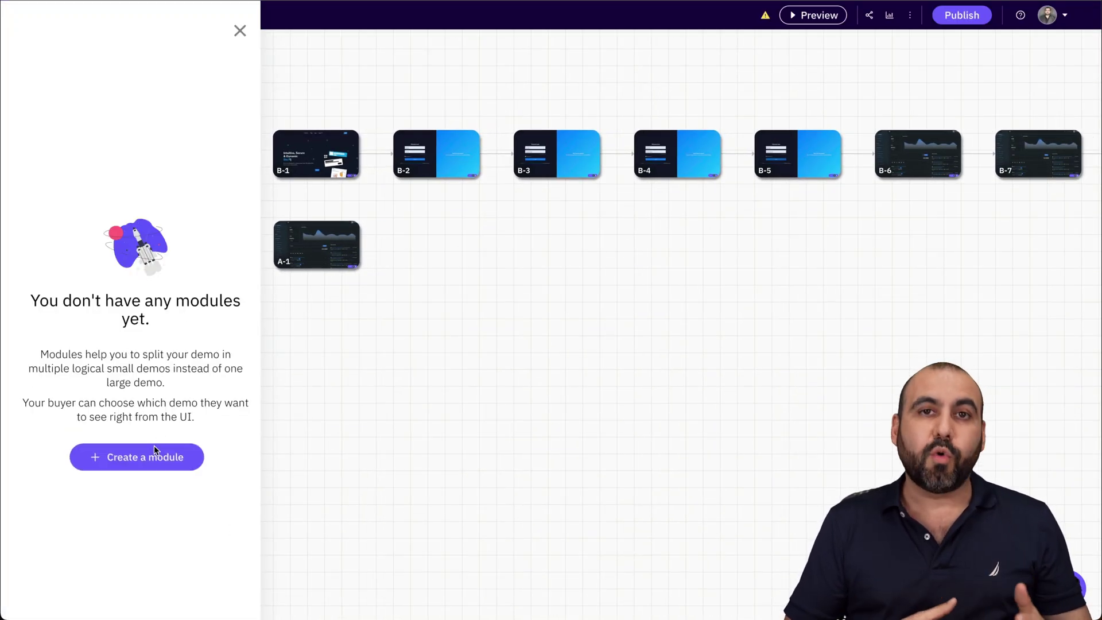
{"action": "left_click", "coordinate": [154, 449]}
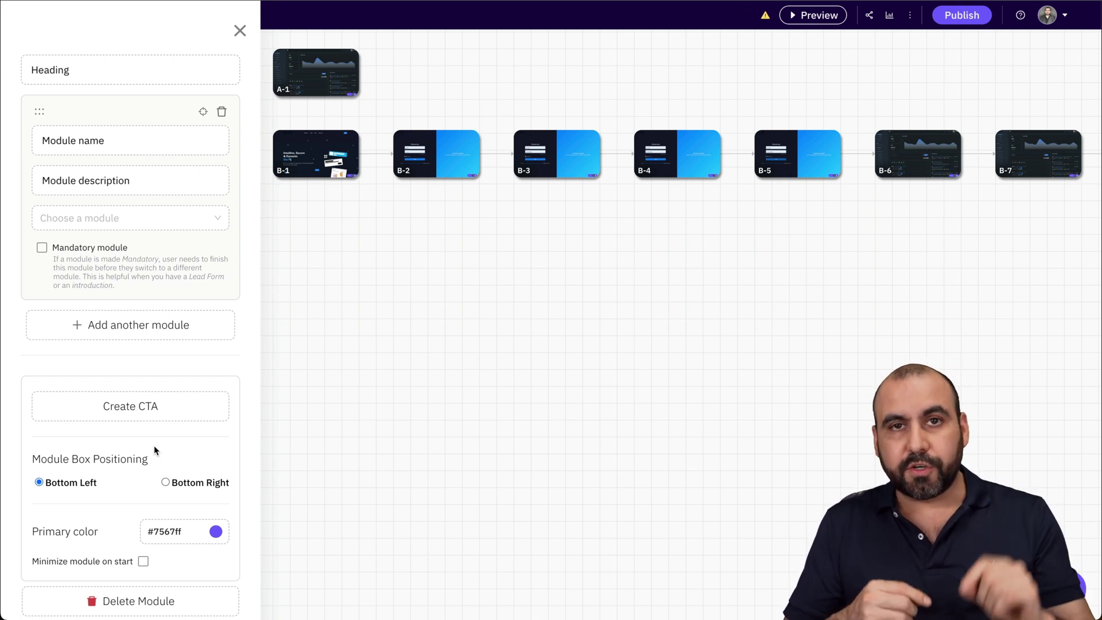
{"action": "left_click", "coordinate": [96, 144]}
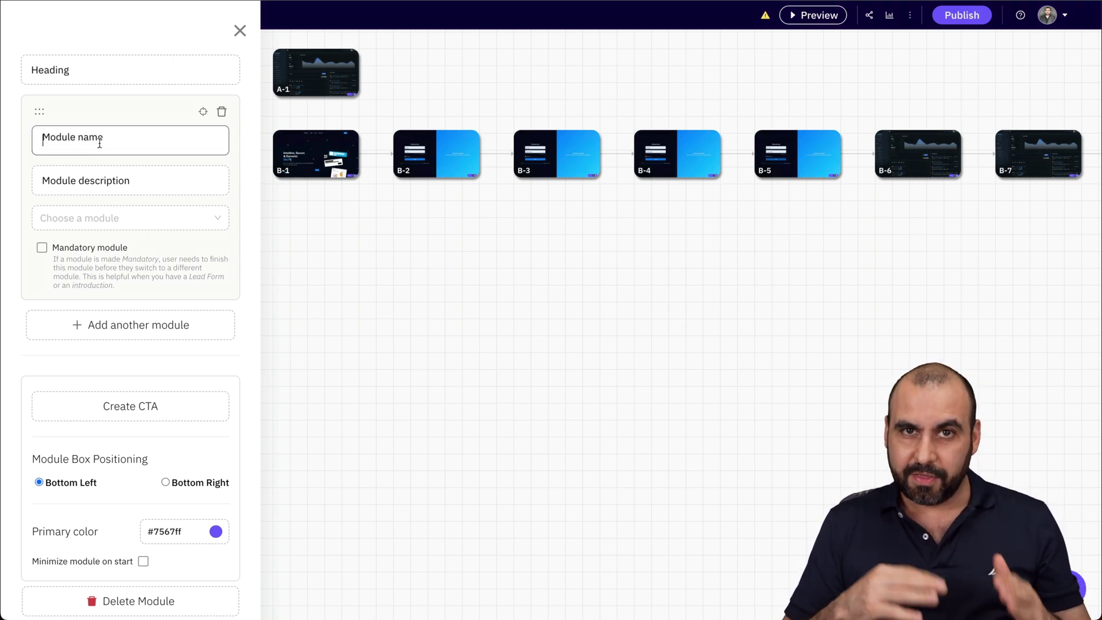
{"action": "left_click", "coordinate": [100, 144]}
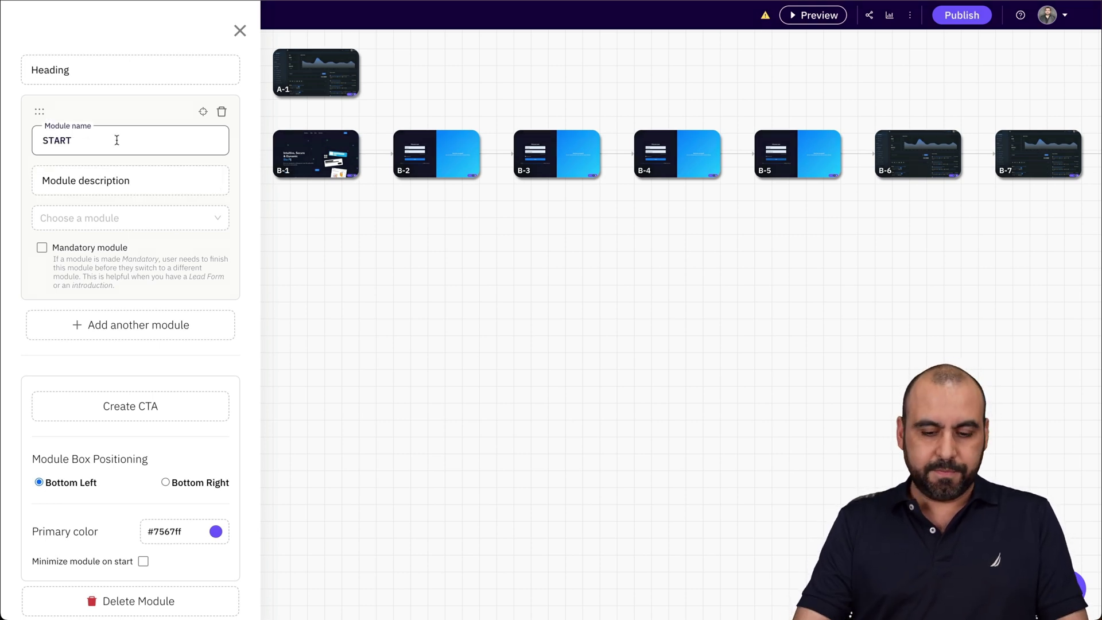
{"action": "type", "text": "START LOGIN"}
{"action": "left_click", "coordinate": [118, 182]}
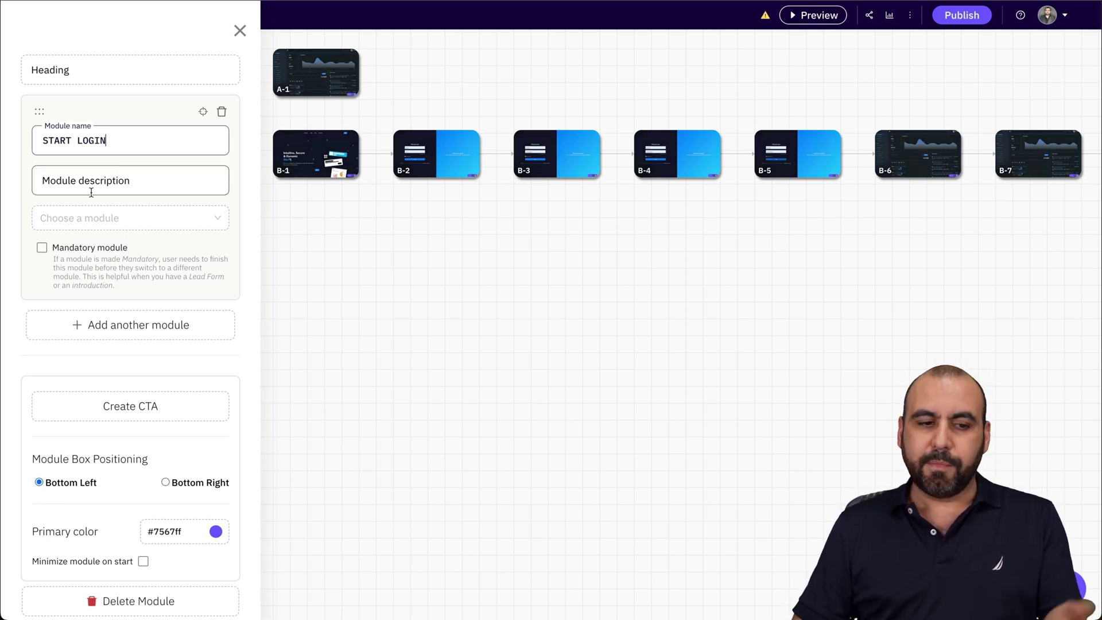
{"action": "left_click", "coordinate": [147, 180]}
Link the START LOGIN module to the flow starting at B-1, "Go to login".
{"action": "left_click", "coordinate": [141, 220]}
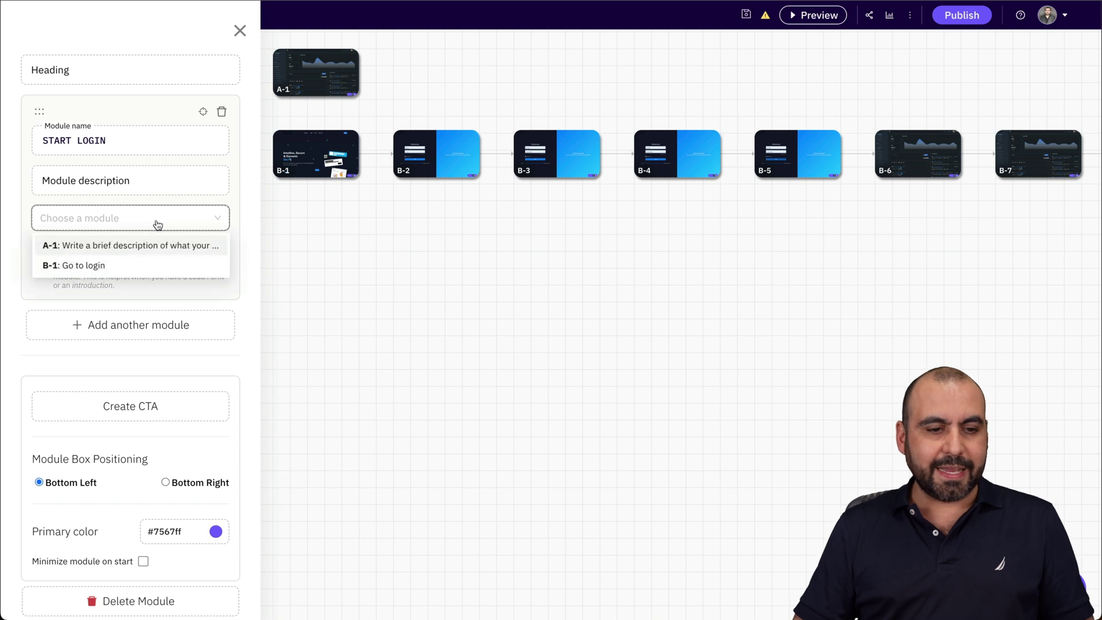
{"action": "left_click", "coordinate": [112, 247]}
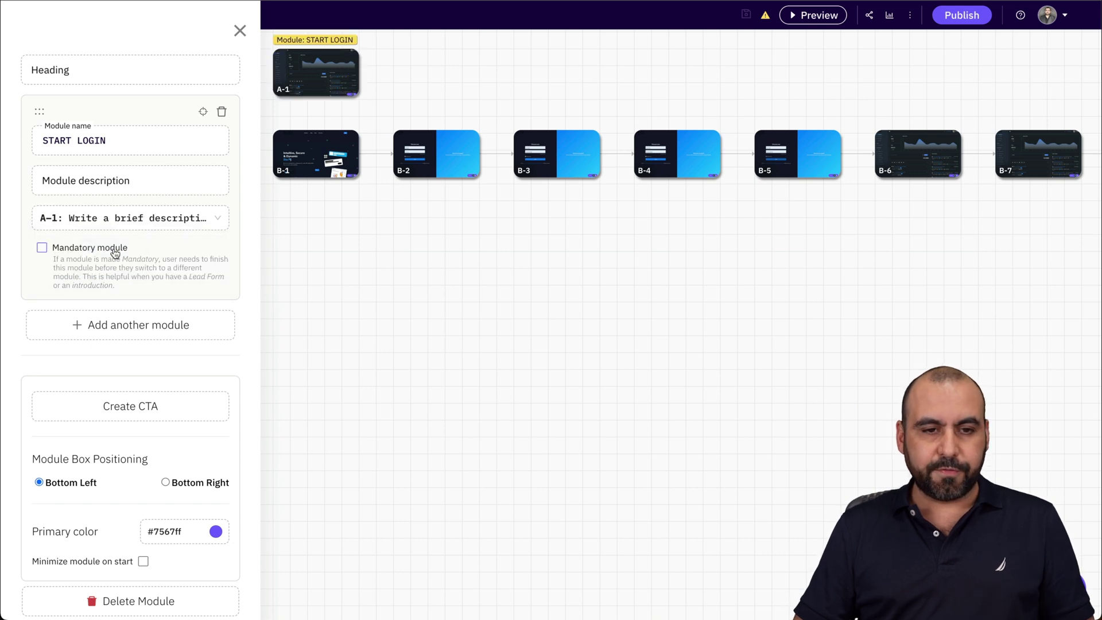
{"action": "left_click", "coordinate": [178, 217]}
{"action": "left_click", "coordinate": [75, 263]}
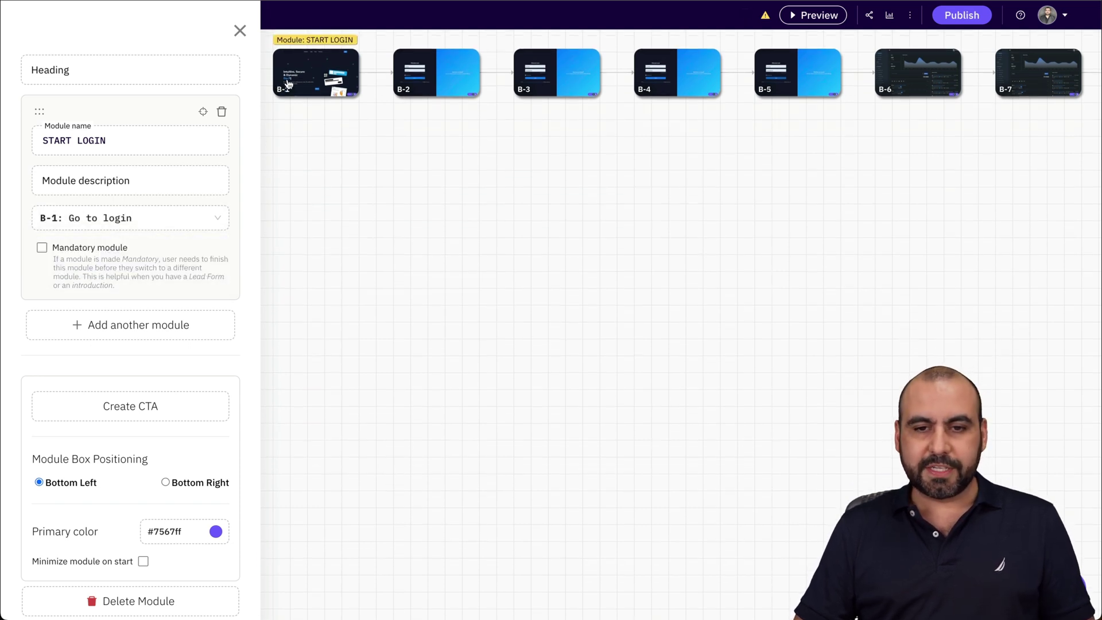
Add another module named "2" and link it to the dashboard flow A-1.
{"action": "left_click", "coordinate": [171, 326]}
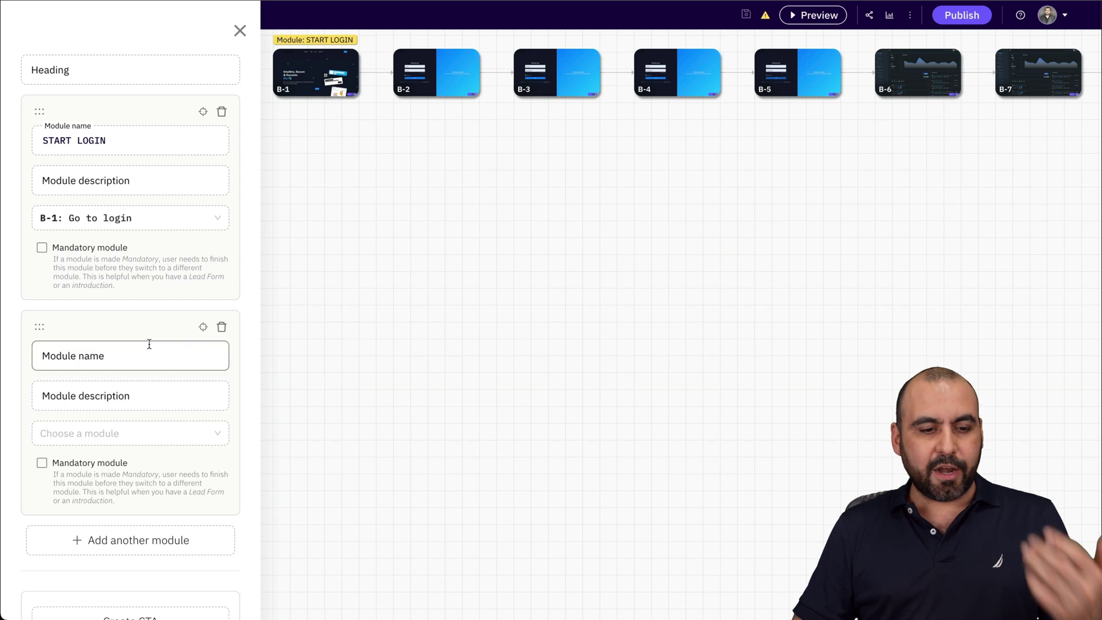
{"action": "left_click", "coordinate": [121, 356]}
{"action": "type", "text": "2"}
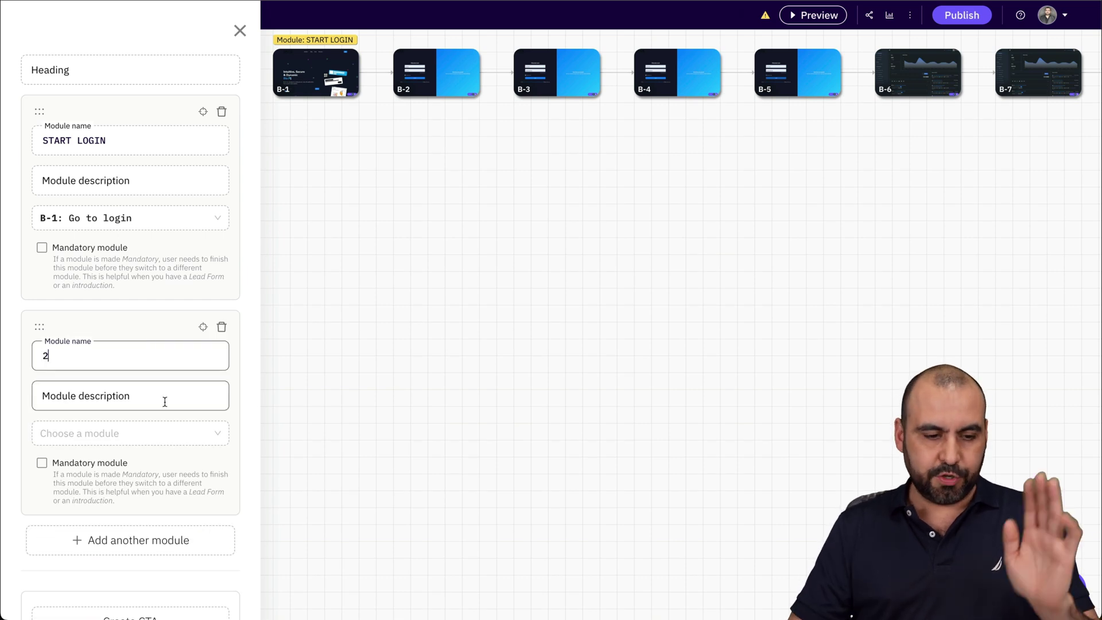
{"action": "left_click", "coordinate": [141, 440]}
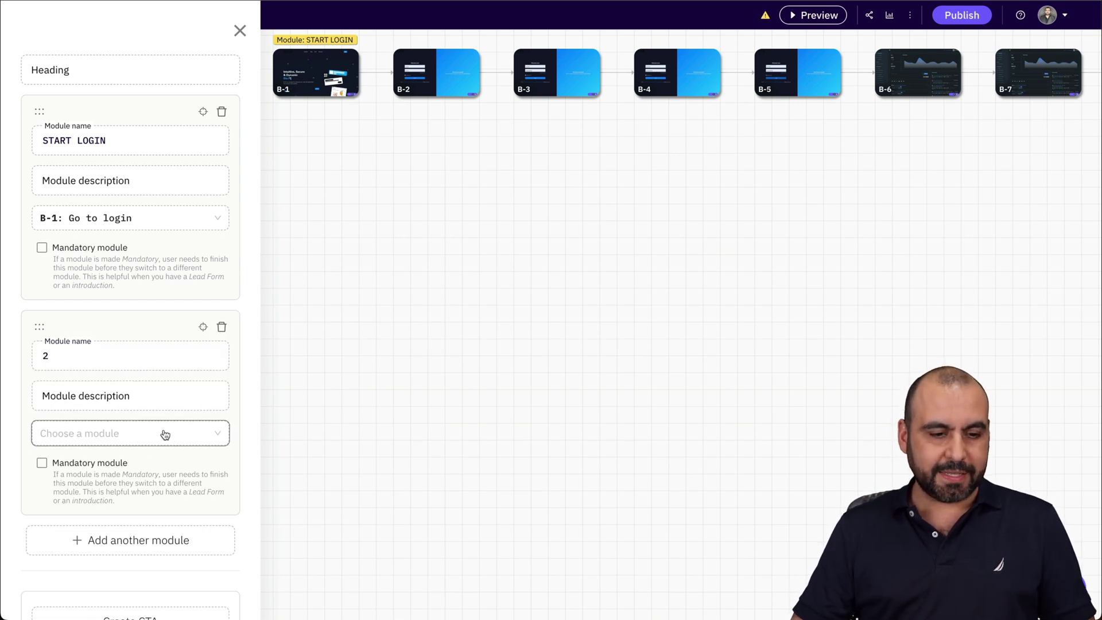
{"action": "left_click", "coordinate": [165, 433]}
{"action": "left_click", "coordinate": [111, 459]}
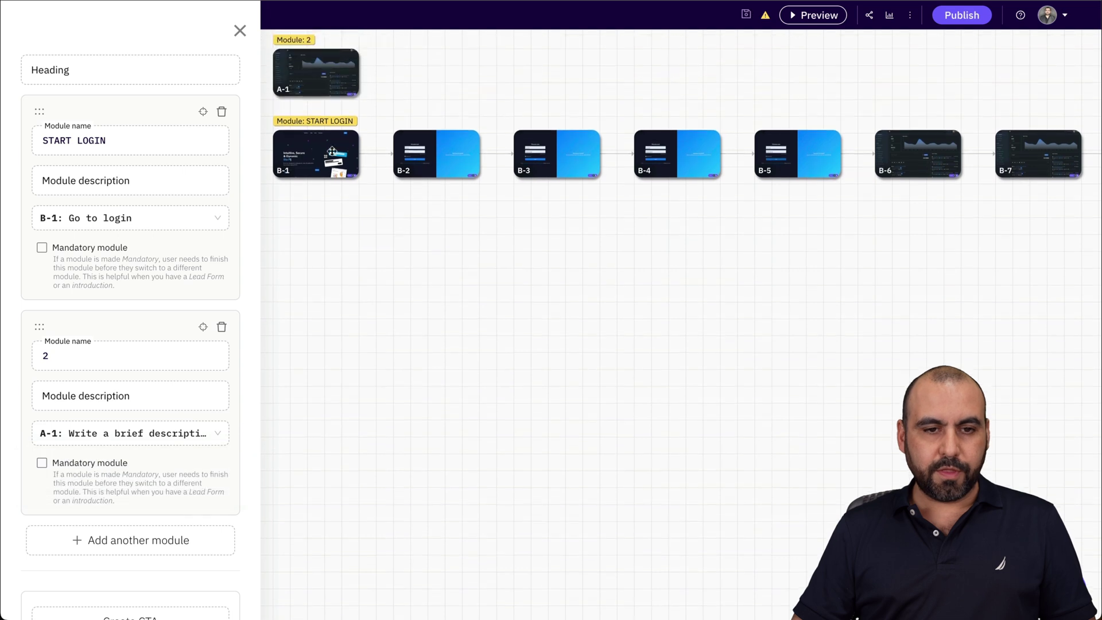
Create a "Book Demo" CTA for the modules, look over the remaining box settings and close the module settings.
{"action": "scroll", "coordinate": [130, 467], "scroll_direction": "down", "scroll_amount": 4}
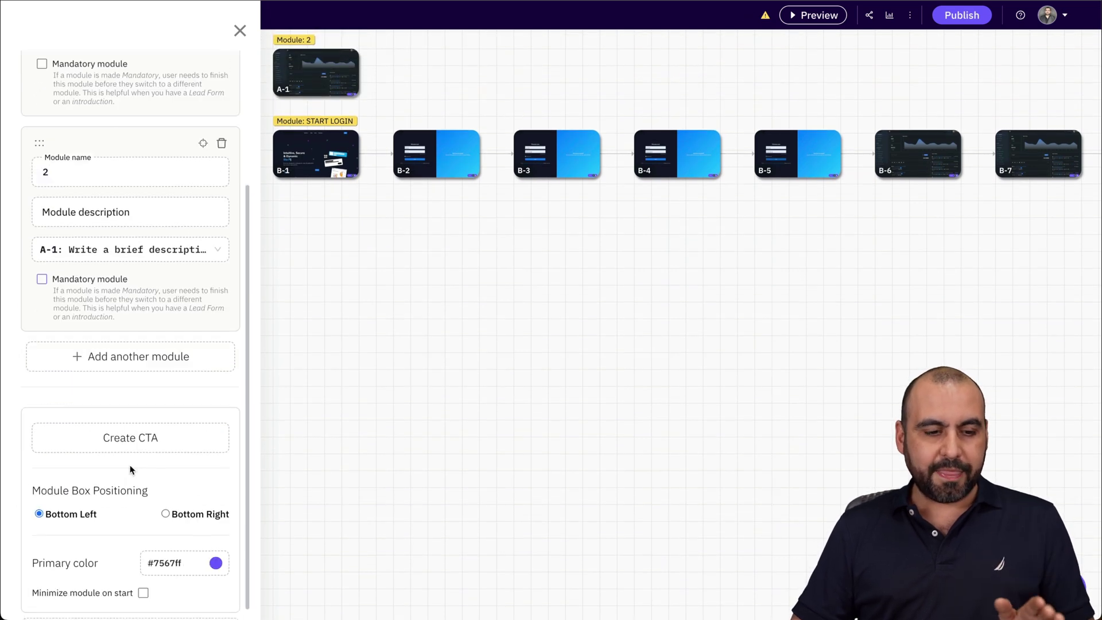
{"action": "left_click", "coordinate": [131, 402]}
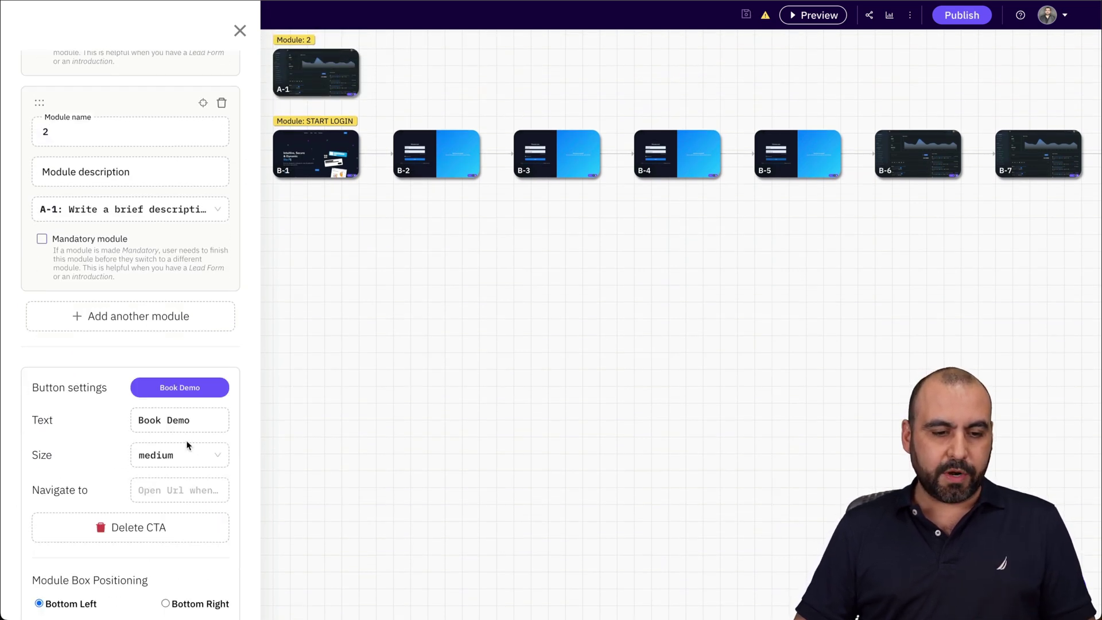
{"action": "scroll", "coordinate": [187, 442], "scroll_direction": "down", "scroll_amount": 2}
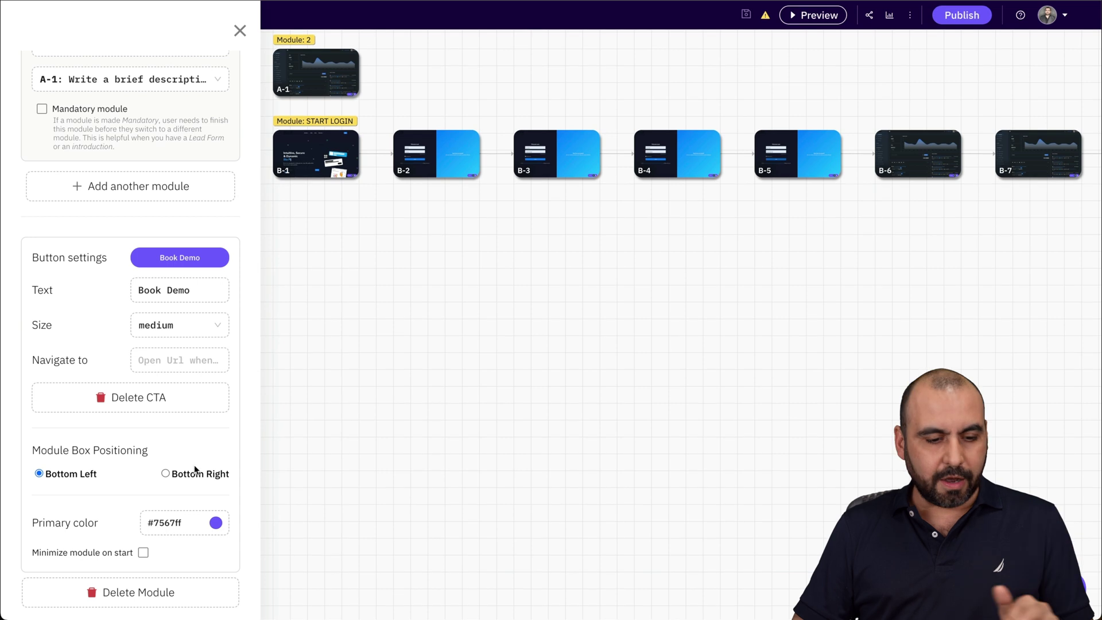
{"action": "left_click", "coordinate": [239, 32]}
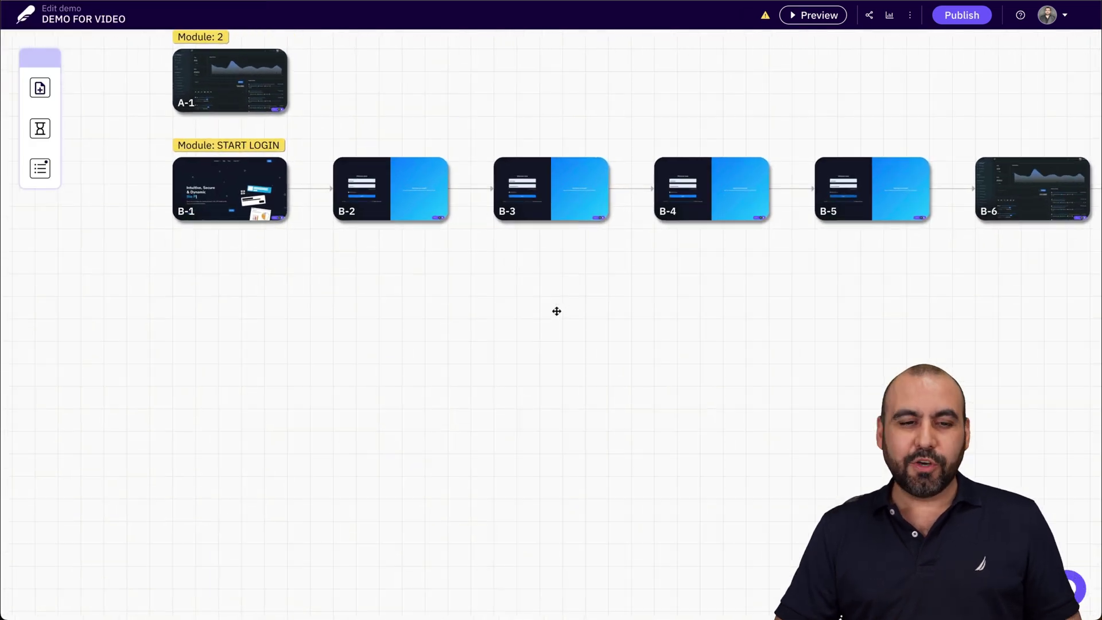
Preview the demo, switch between modules 2 and START LOGIN from the module list, and return to editing.
{"action": "left_click", "coordinate": [824, 17]}
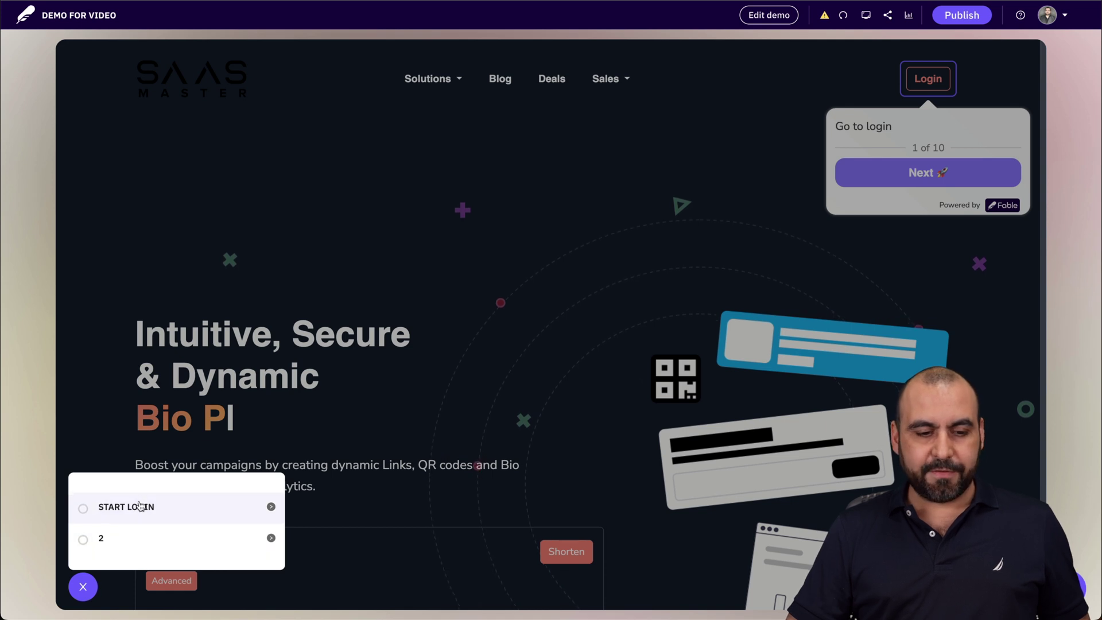
{"action": "left_click", "coordinate": [119, 547]}
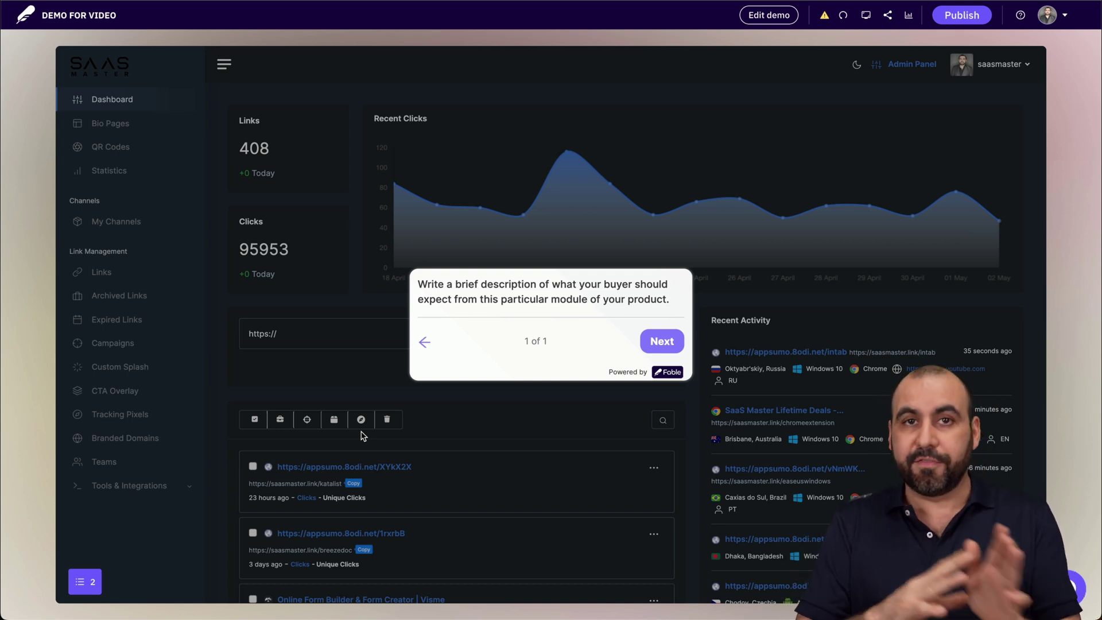
{"action": "left_click", "coordinate": [85, 582]}
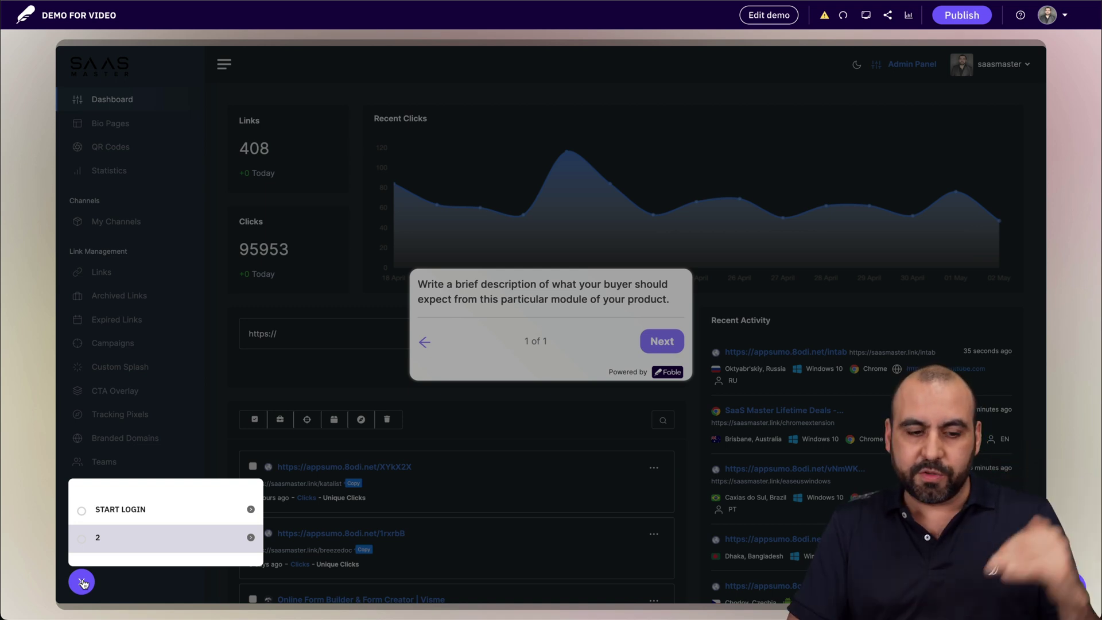
{"action": "left_click", "coordinate": [119, 509]}
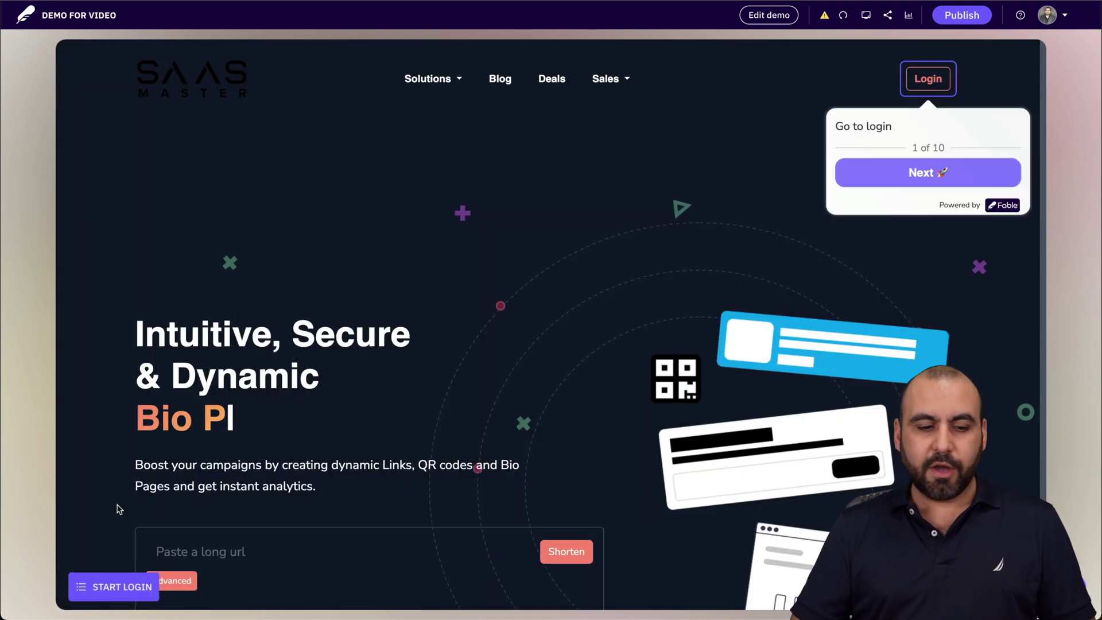
{"action": "left_click", "coordinate": [82, 586]}
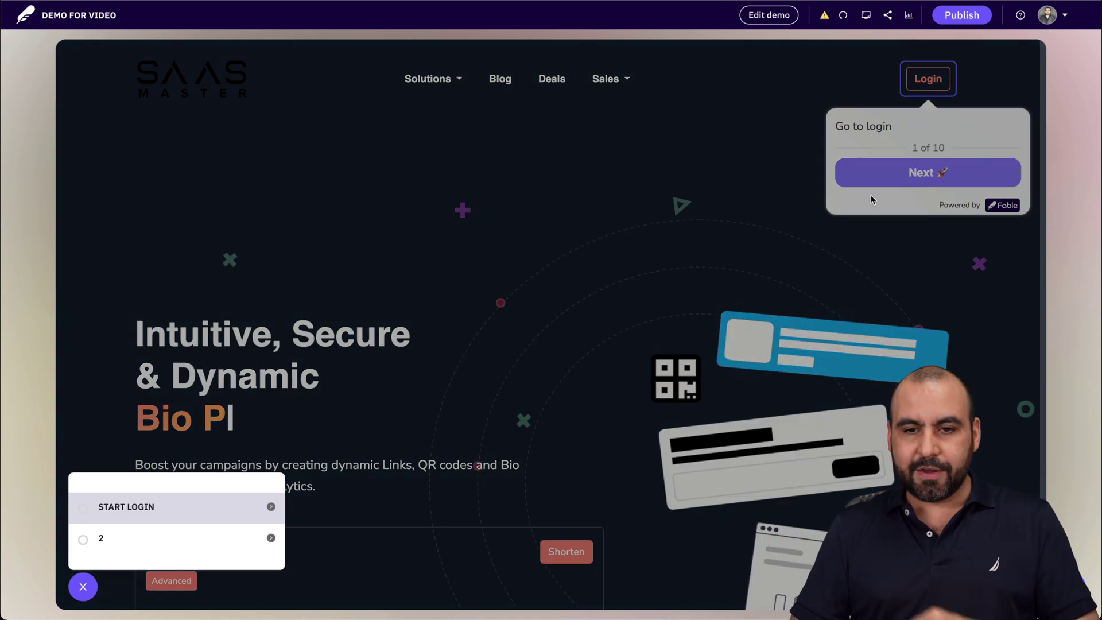
{"action": "left_click", "coordinate": [769, 15]}
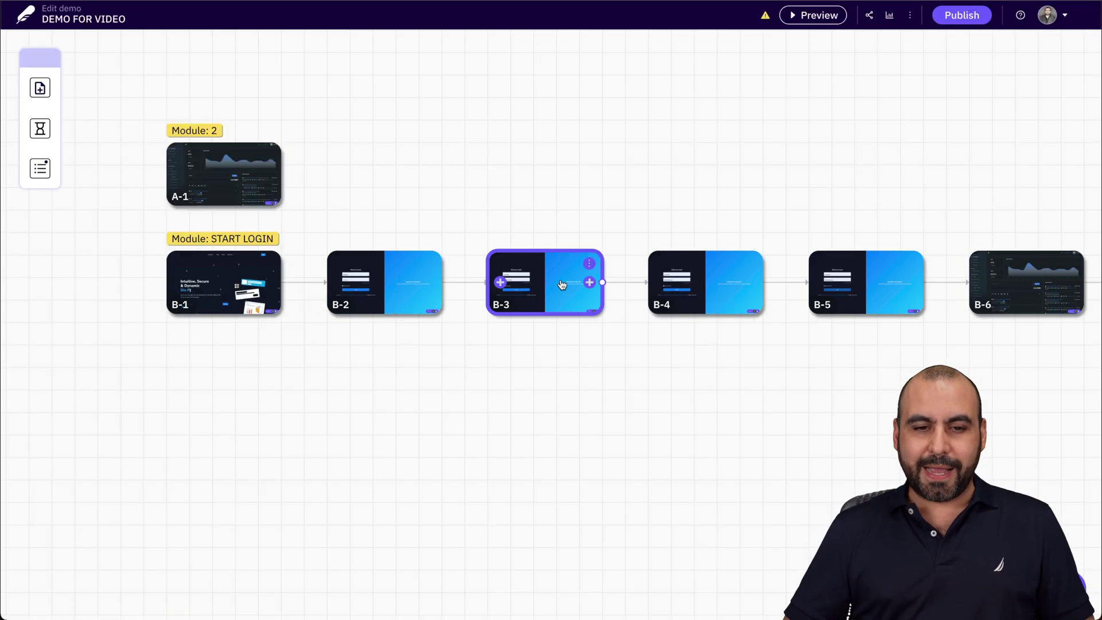
Delete the START LOGIN and 2 modules from the demo and close the module settings.
{"action": "left_click_drag", "start_coordinate": [147, 301], "coordinate": [191, 270]}
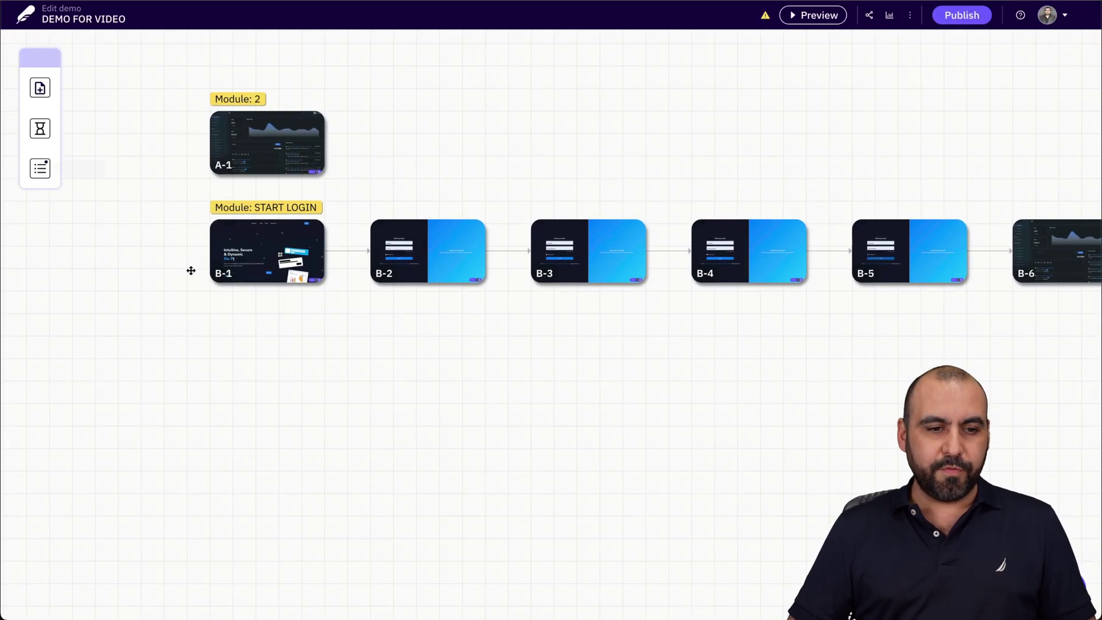
{"action": "scroll", "coordinate": [191, 270], "scroll_direction": "down", "scroll_amount": 3}
{"action": "left_click", "coordinate": [40, 168]}
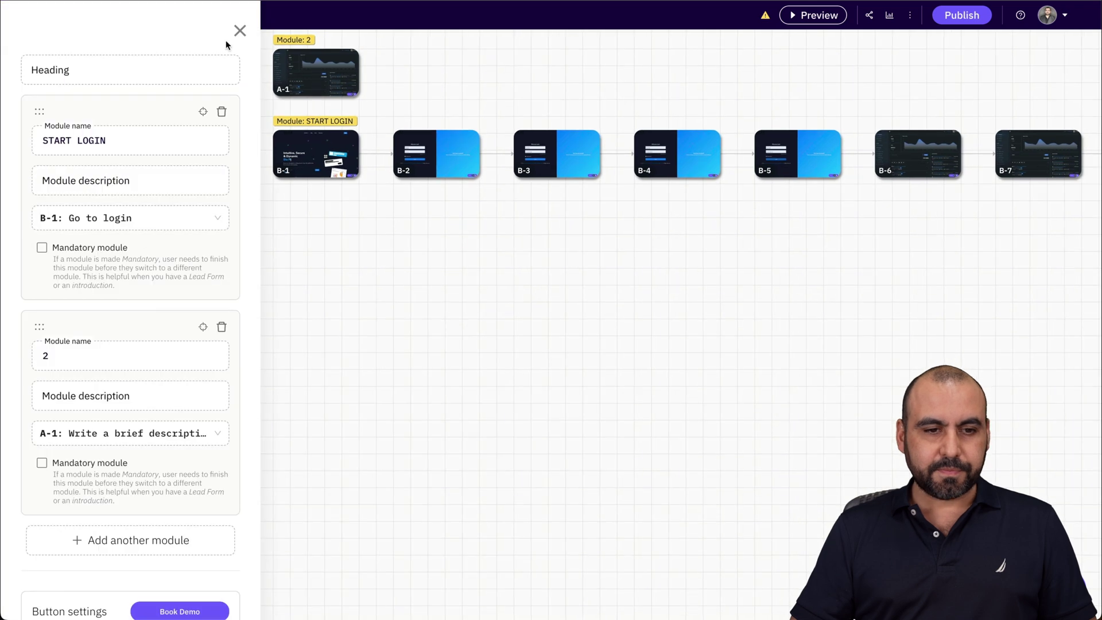
{"action": "left_click", "coordinate": [222, 111]}
{"action": "left_click", "coordinate": [222, 112]}
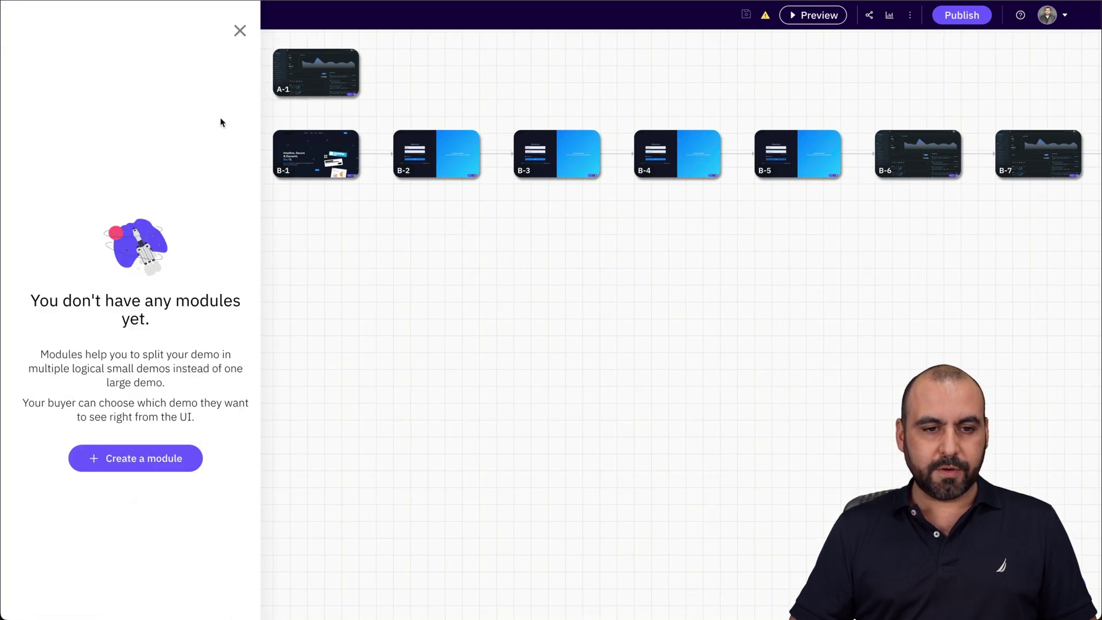
{"action": "left_click", "coordinate": [240, 29]}
{"action": "scroll", "coordinate": [500, 374], "scroll_direction": "up", "scroll_amount": 5}
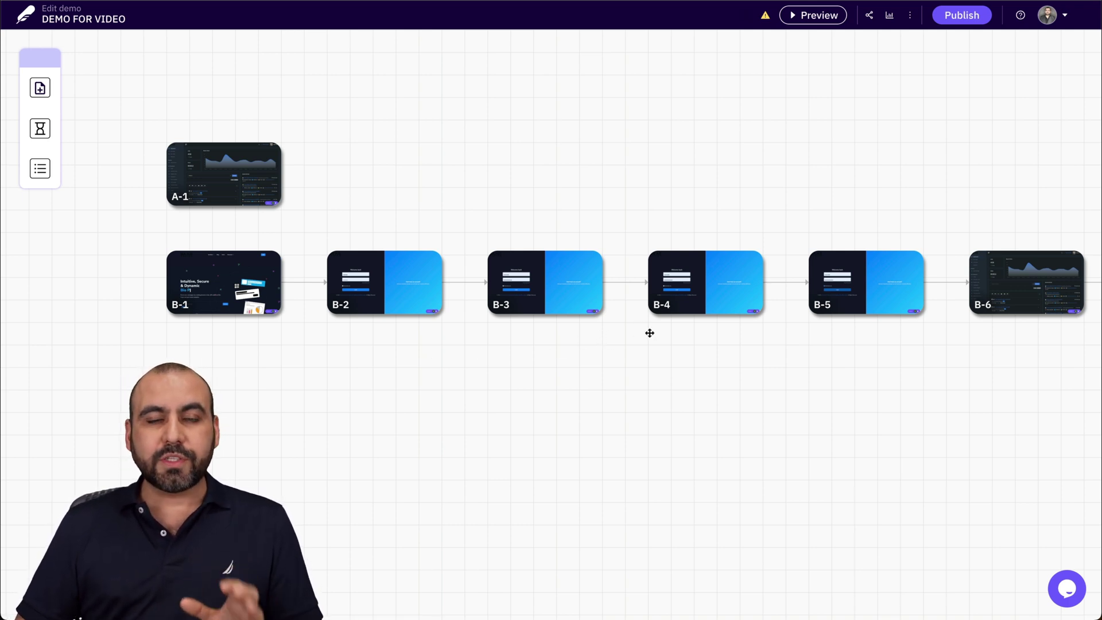
Look at the options for annotation B-4 on the flow canvas and dismiss them without deleting it.
{"action": "mouse_move", "coordinate": [694, 270]}
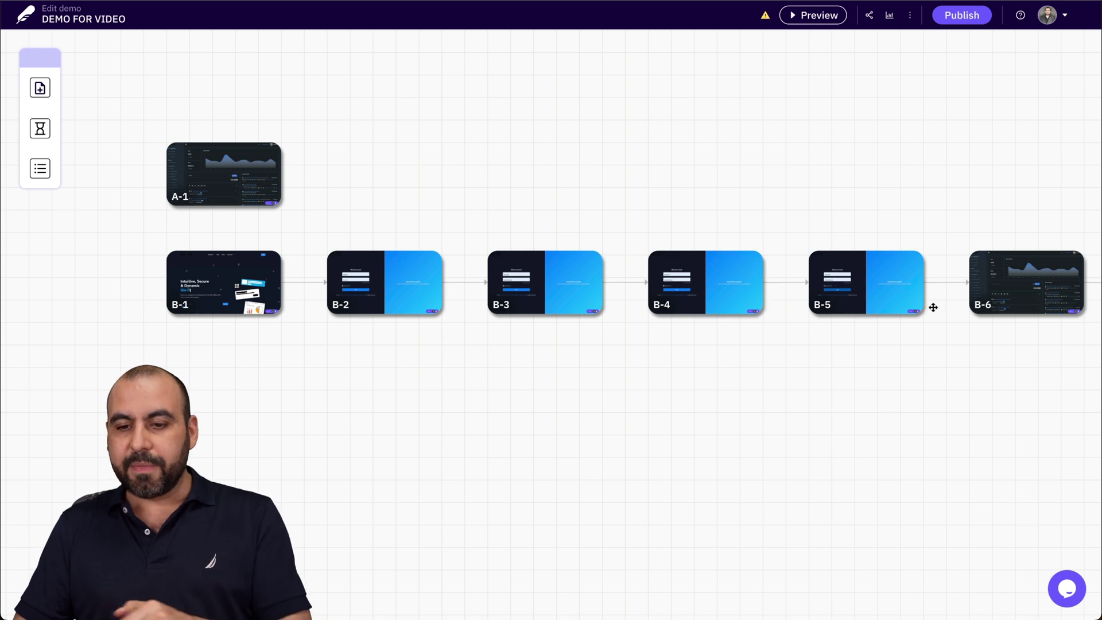
{"action": "mouse_move", "coordinate": [719, 305]}
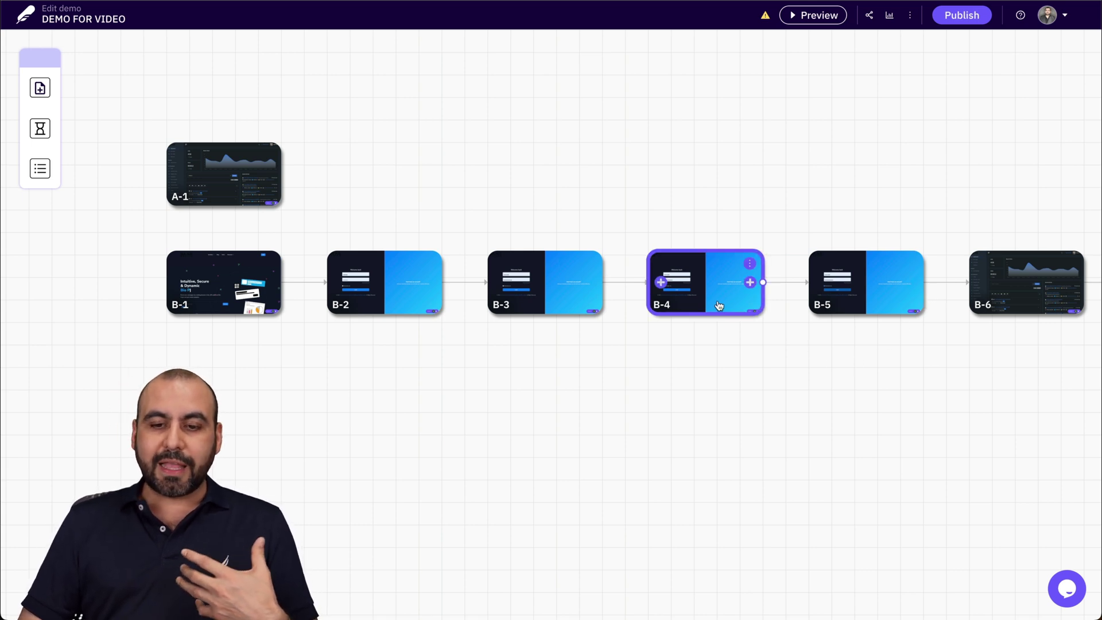
{"action": "left_click", "coordinate": [748, 264]}
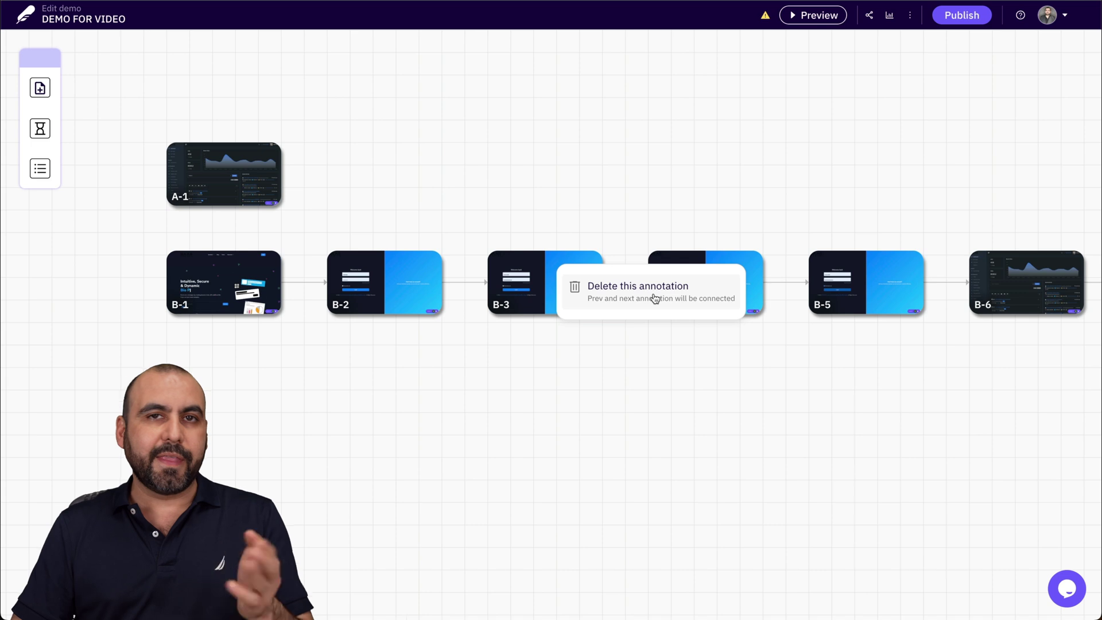
{"action": "left_click", "coordinate": [726, 422]}
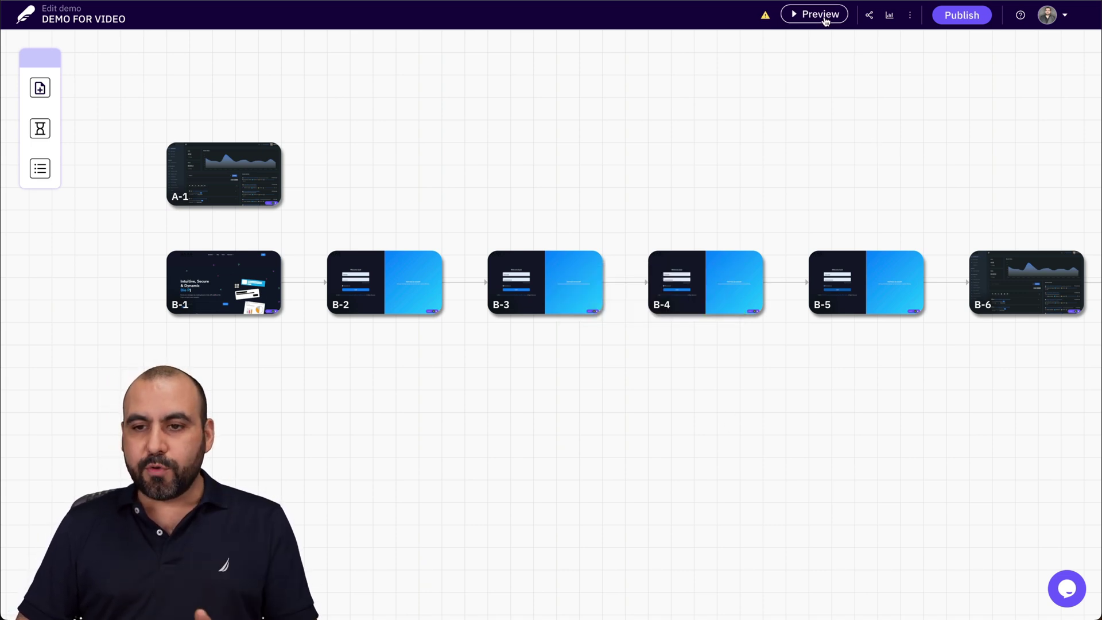
Publish the demo and view its landing page embed code and the option to open it in a new tab.
{"action": "left_click", "coordinate": [963, 17]}
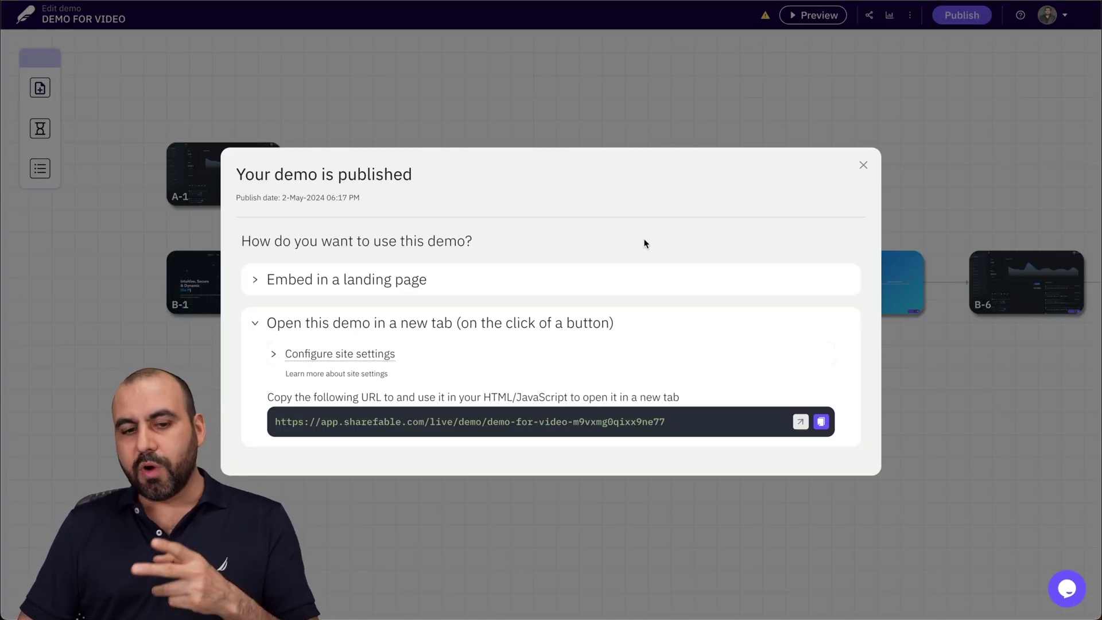
{"action": "left_click", "coordinate": [339, 287]}
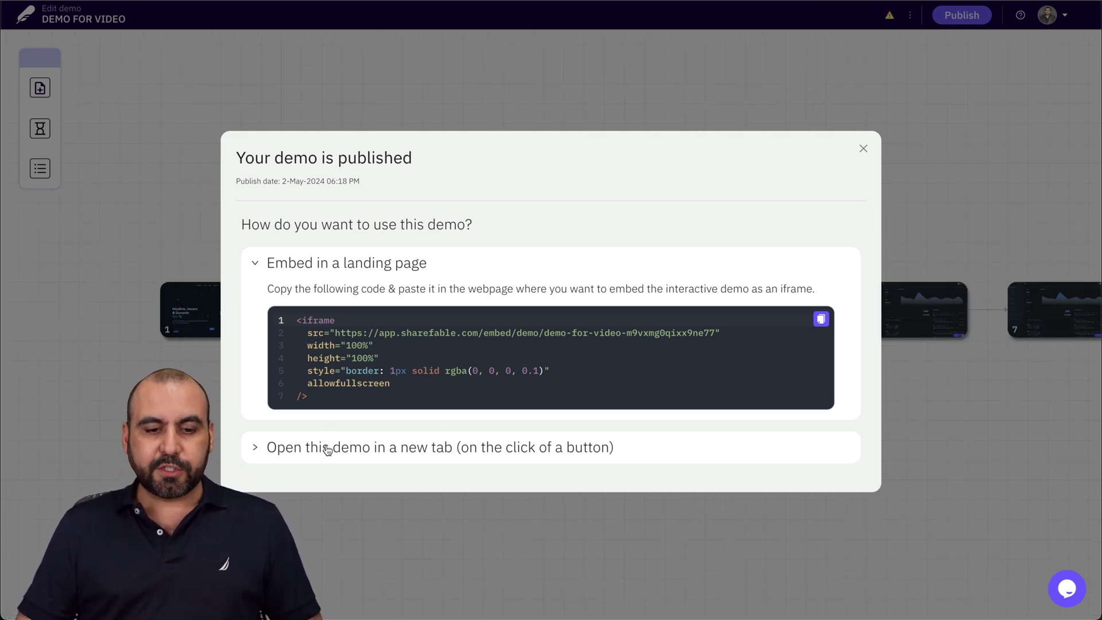
{"action": "left_click", "coordinate": [326, 449]}
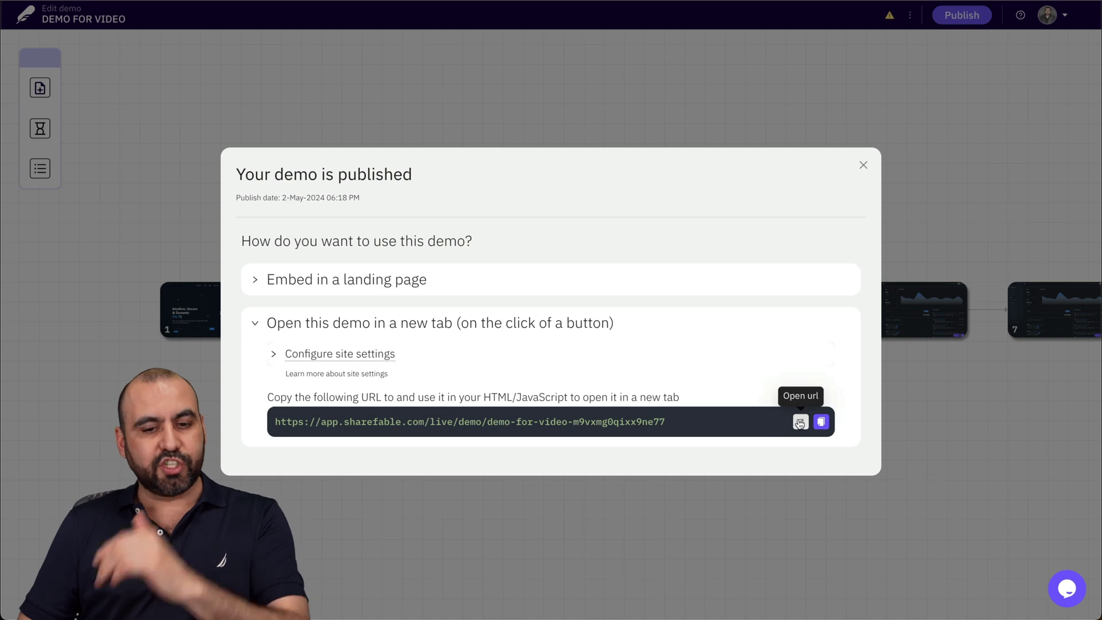
Review the published demo's site settings, including branding, CTA, background themes and advanced colors, and close the publish dialog.
{"action": "left_click", "coordinate": [276, 355]}
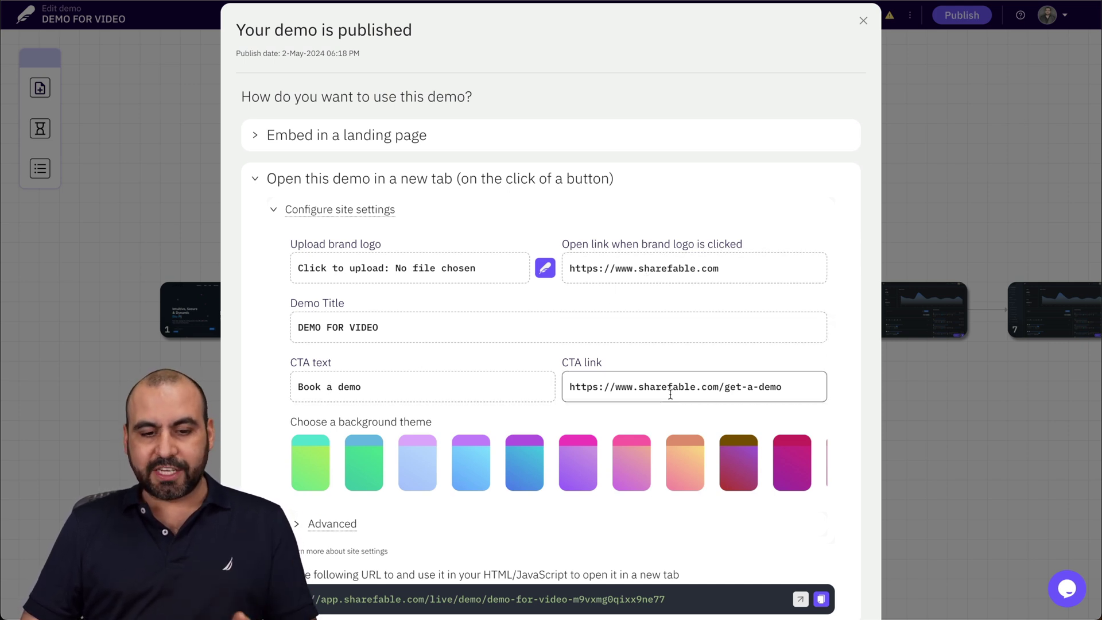
{"action": "scroll", "coordinate": [367, 453], "scroll_direction": "down", "scroll_amount": 1}
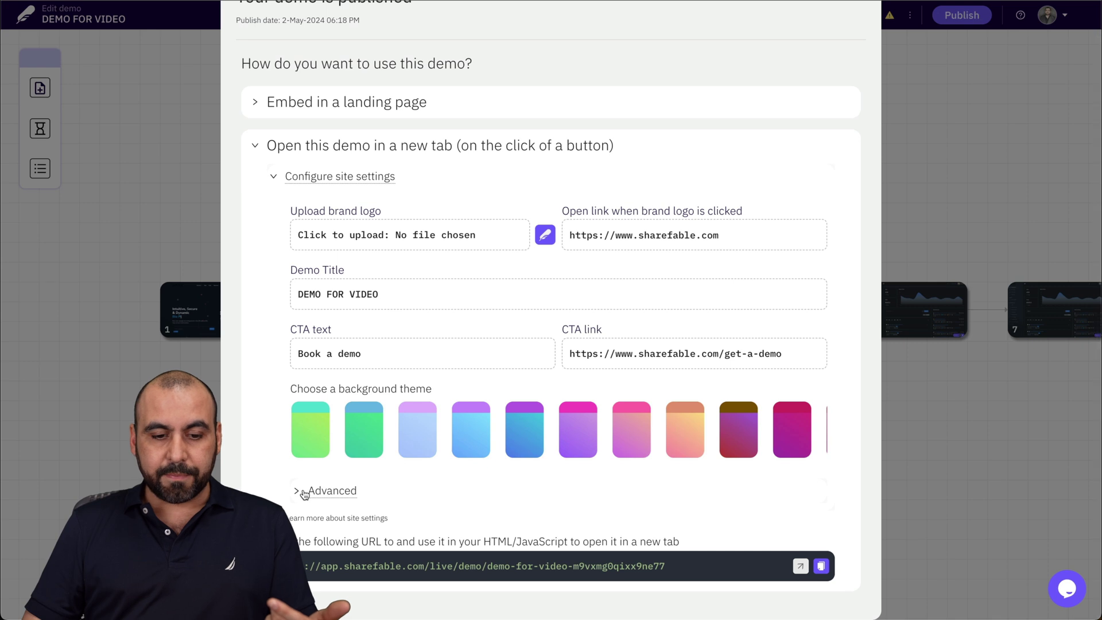
{"action": "left_click", "coordinate": [324, 490]}
{"action": "scroll", "coordinate": [413, 498], "scroll_direction": "down", "scroll_amount": 1}
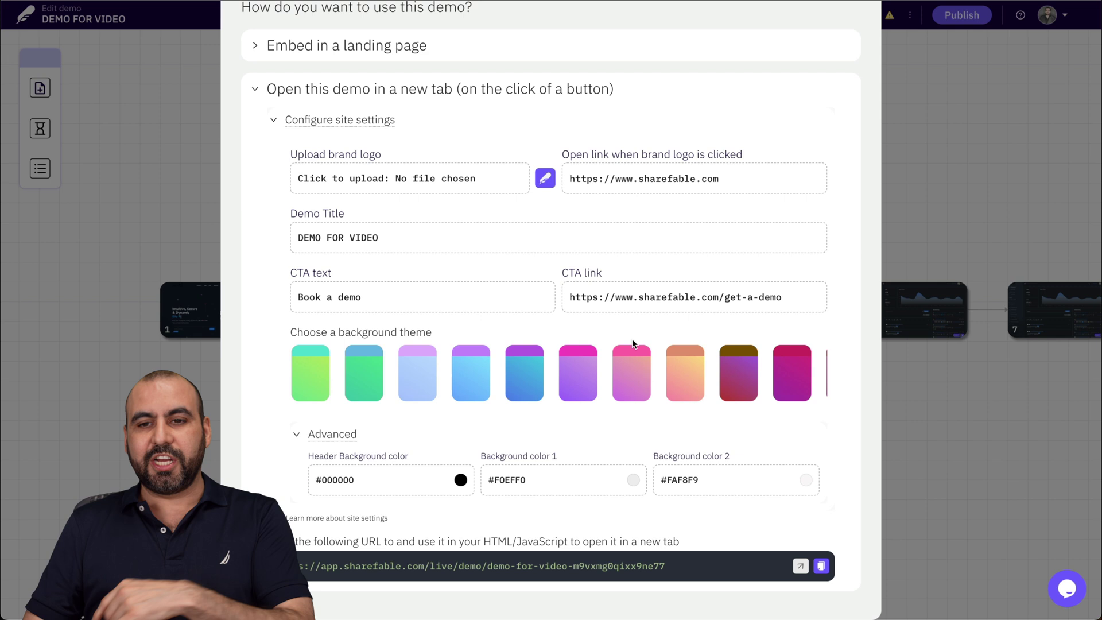
{"action": "scroll", "coordinate": [679, 303], "scroll_direction": "up", "scroll_amount": 2}
{"action": "left_click", "coordinate": [861, 23]}
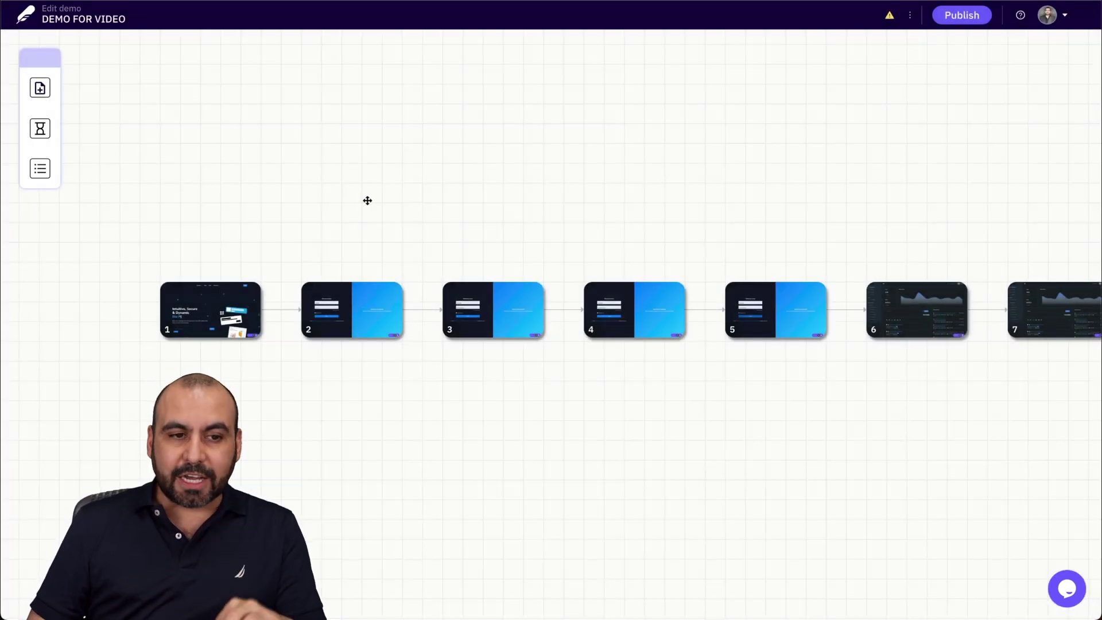
Open the insights for the Untitled2 demo and examine its session metrics, the START NOW and LOG IN funnels, and lead activity.
{"action": "left_click", "coordinate": [28, 19]}
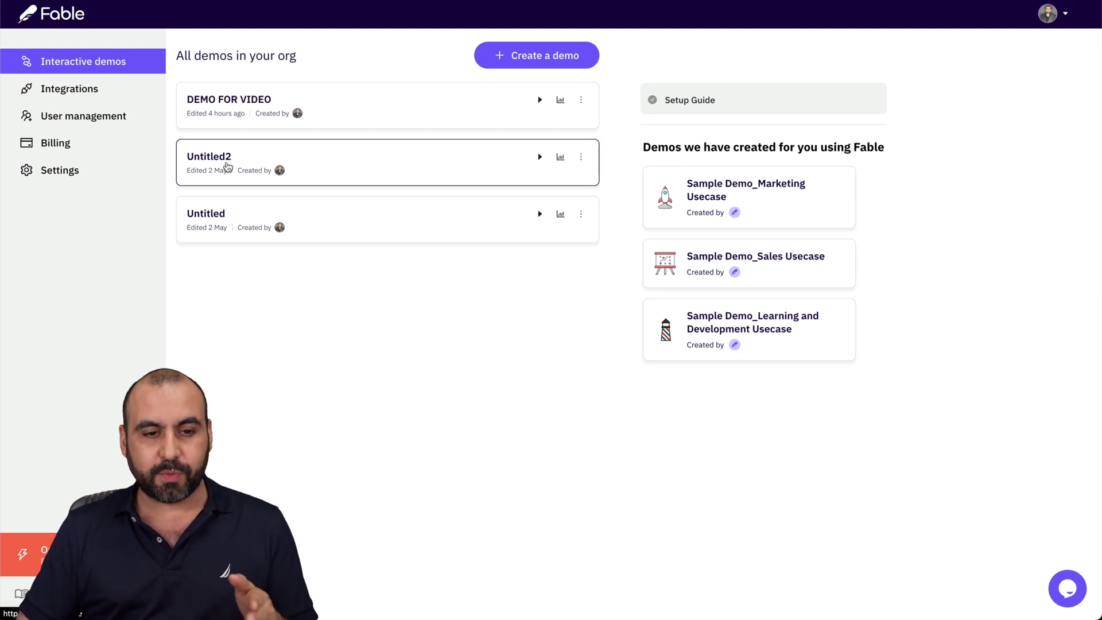
{"action": "left_click", "coordinate": [560, 157]}
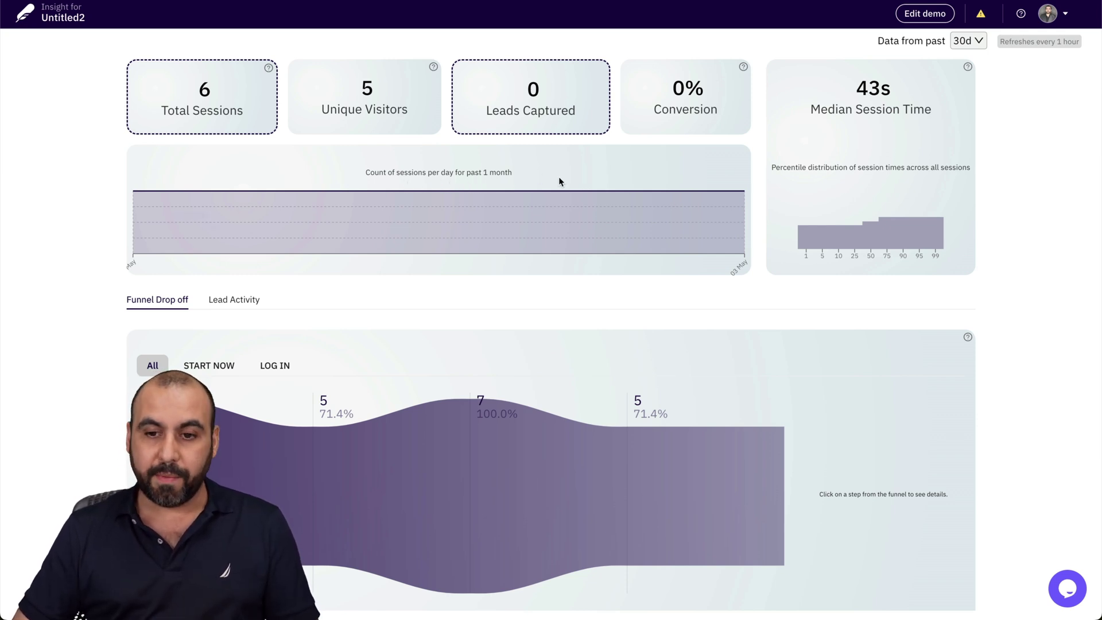
{"action": "scroll", "coordinate": [571, 332], "scroll_direction": "down", "scroll_amount": 1}
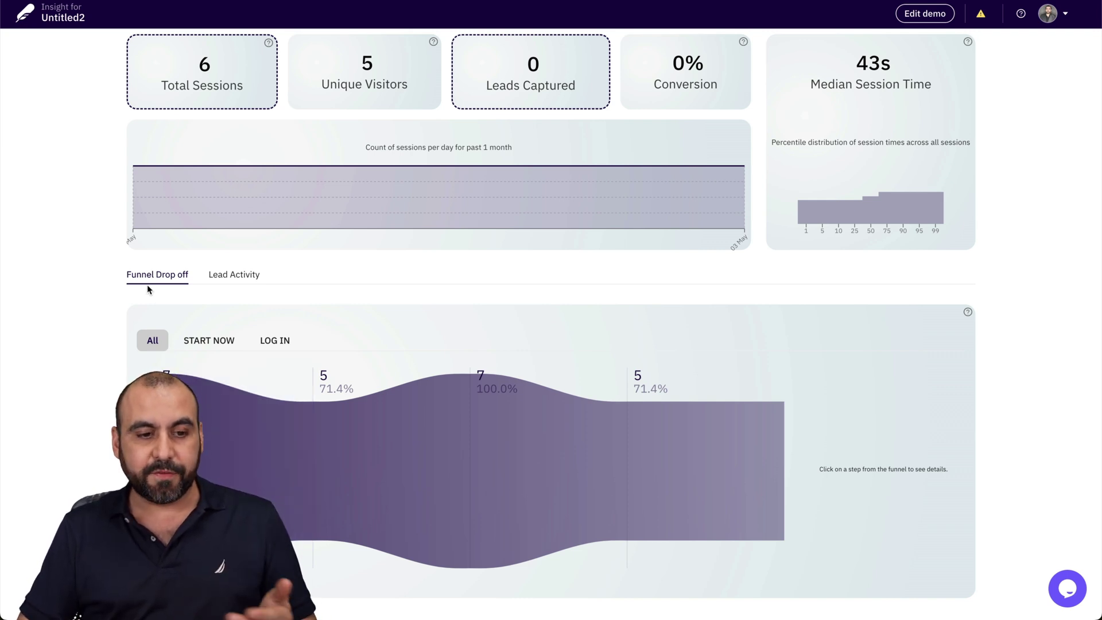
{"action": "left_click", "coordinate": [196, 344]}
{"action": "left_click", "coordinate": [269, 342]}
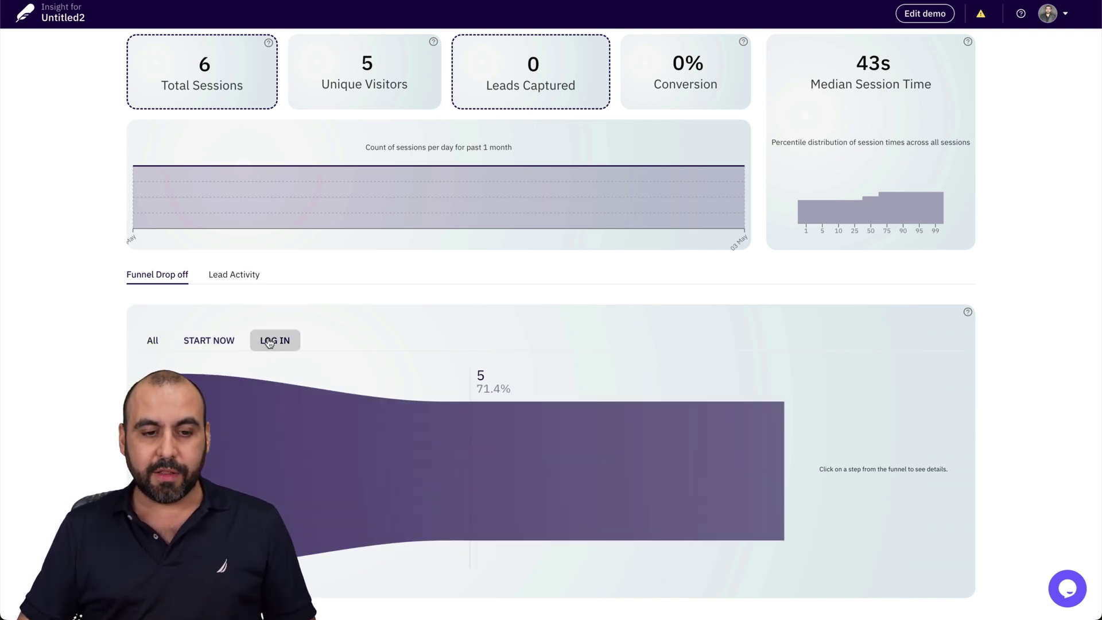
{"action": "left_click", "coordinate": [232, 273]}
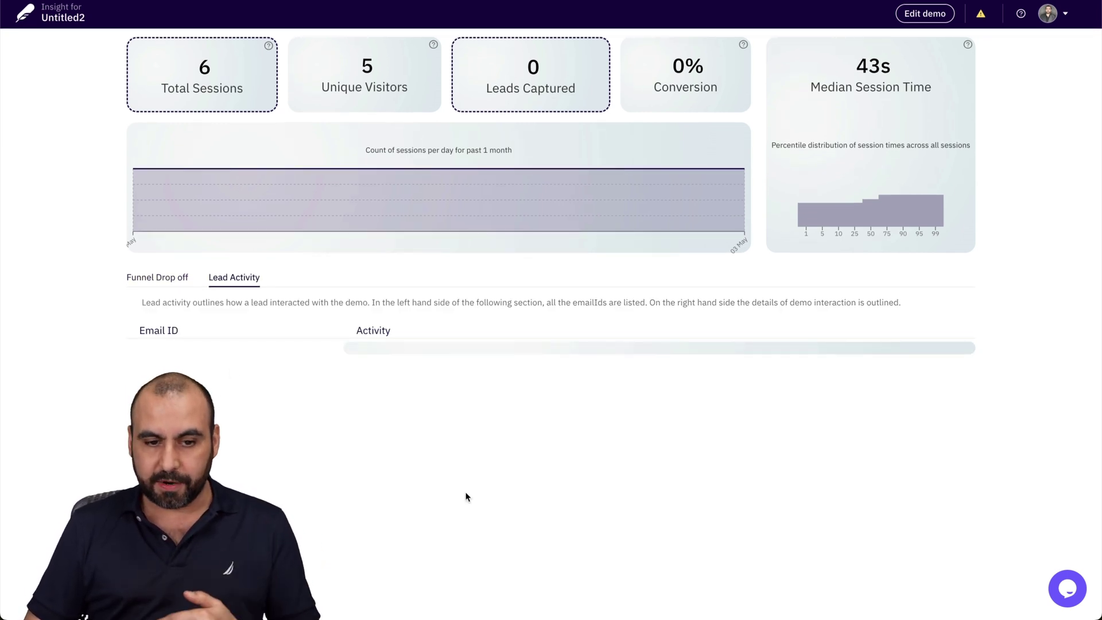
{"action": "scroll", "coordinate": [466, 496], "scroll_direction": "up", "scroll_amount": 1}
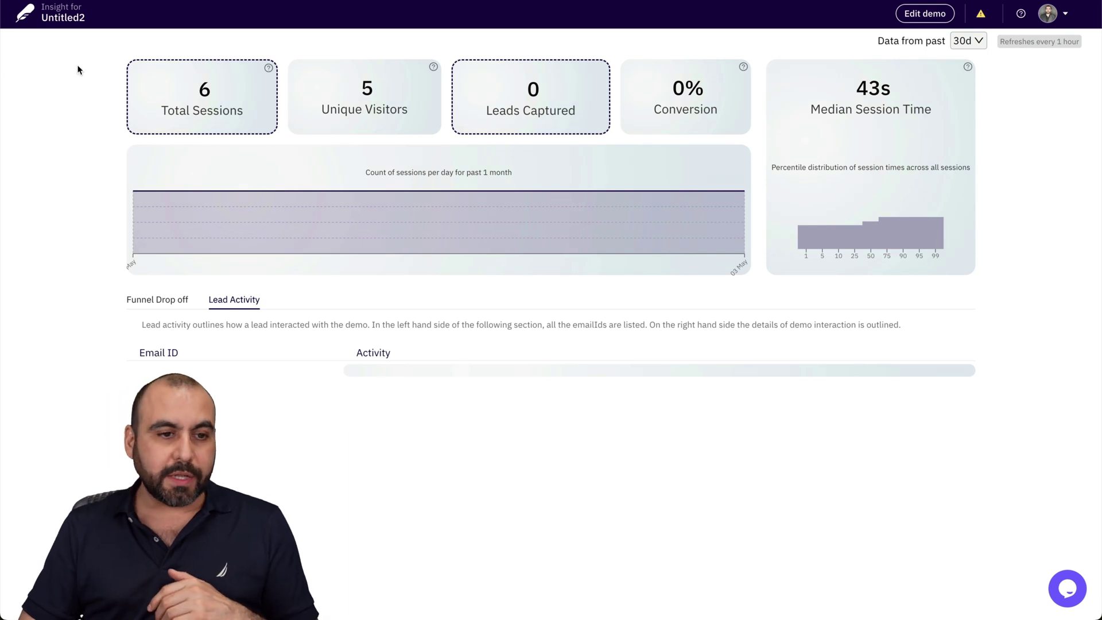
Look through the available integrations from Outreach to Webhook and return to the list of interactive demos.
{"action": "left_click", "coordinate": [26, 13]}
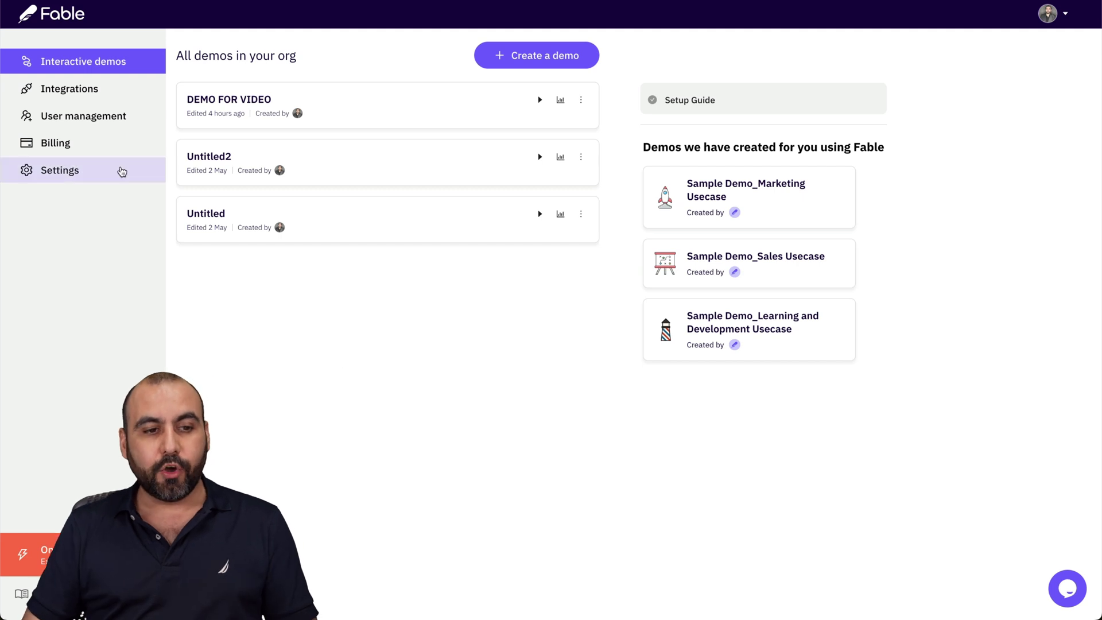
{"action": "left_click", "coordinate": [86, 90]}
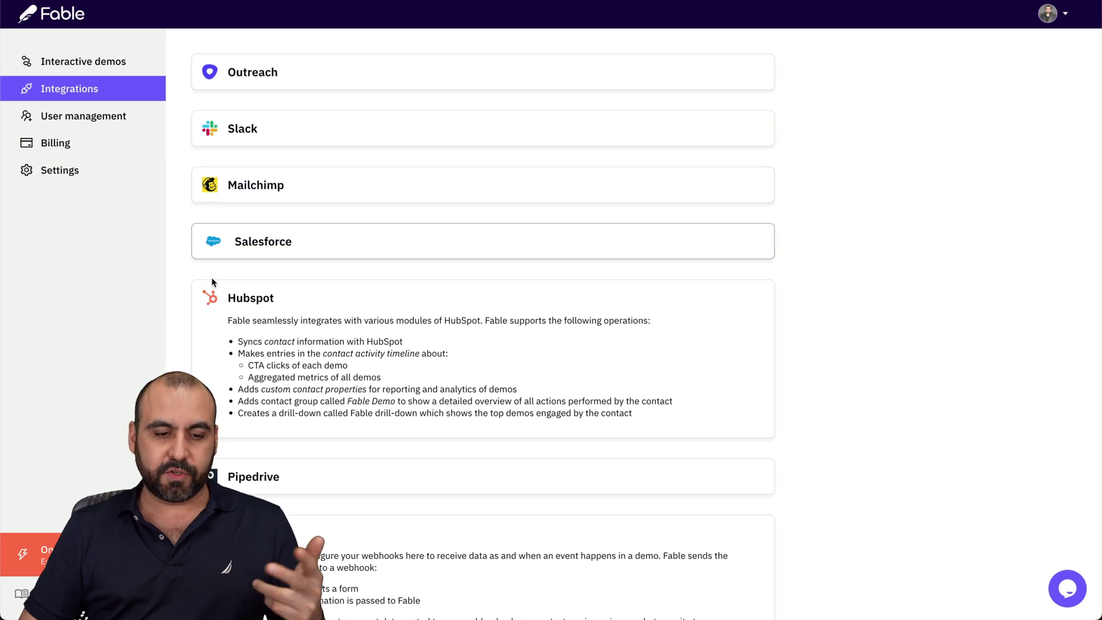
{"action": "scroll", "coordinate": [211, 281], "scroll_direction": "down", "scroll_amount": 2}
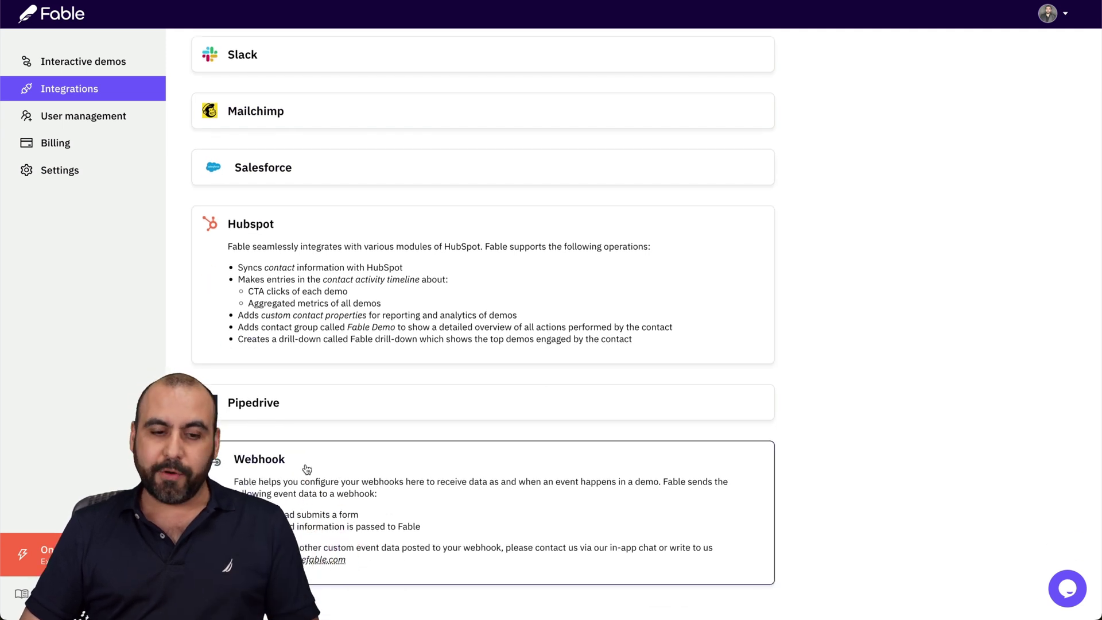
{"action": "scroll", "coordinate": [361, 469], "scroll_direction": "up", "scroll_amount": 1}
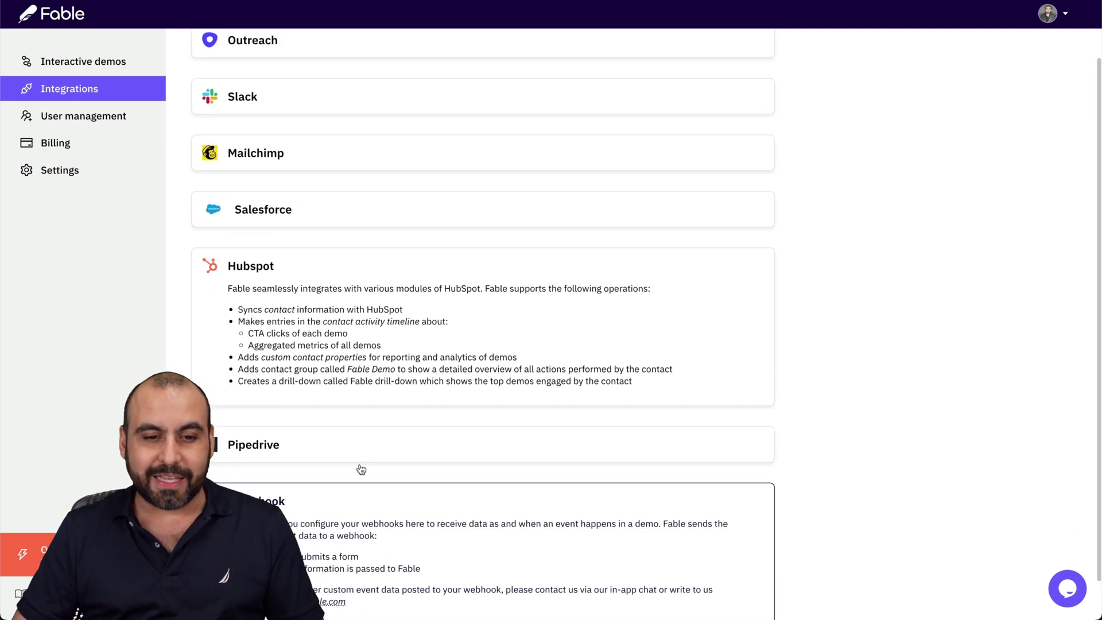
{"action": "scroll", "coordinate": [361, 469], "scroll_direction": "up", "scroll_amount": 1}
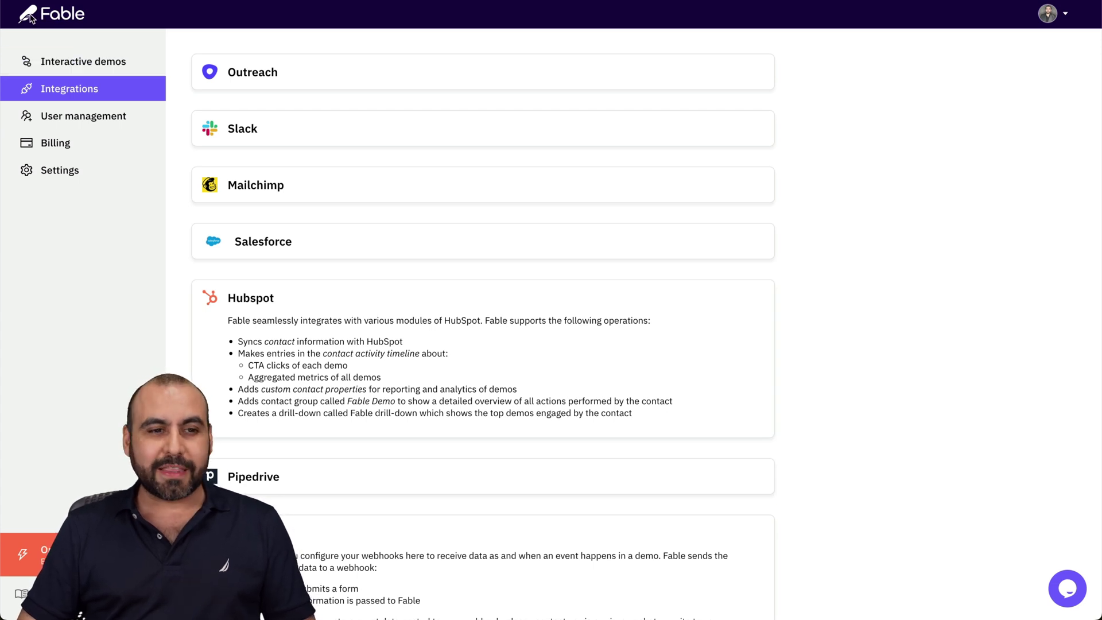
{"action": "left_click", "coordinate": [59, 64]}
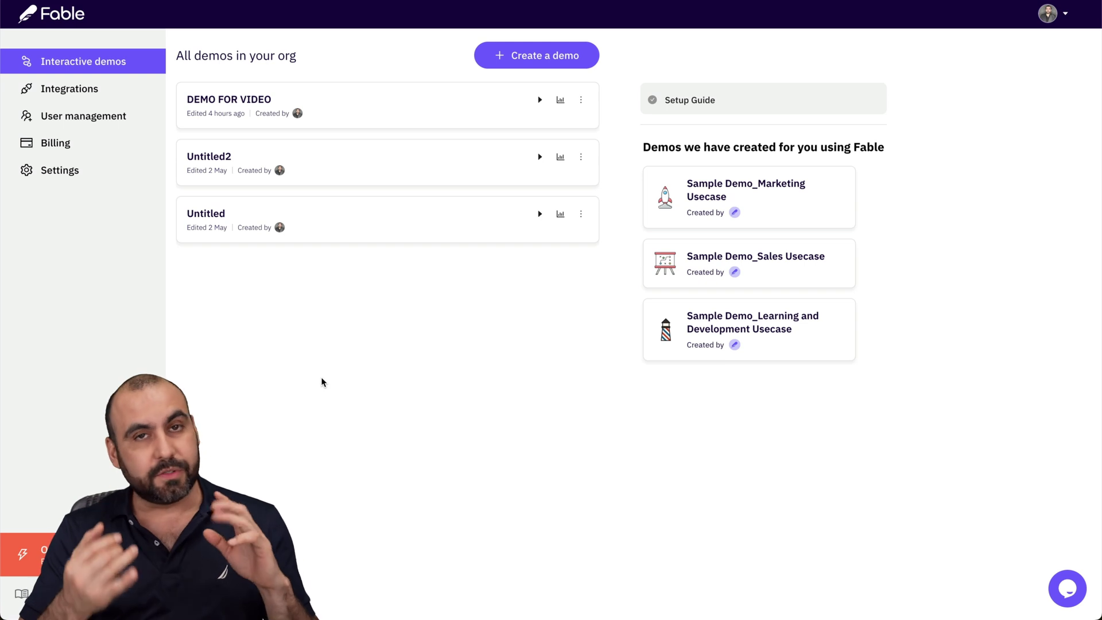